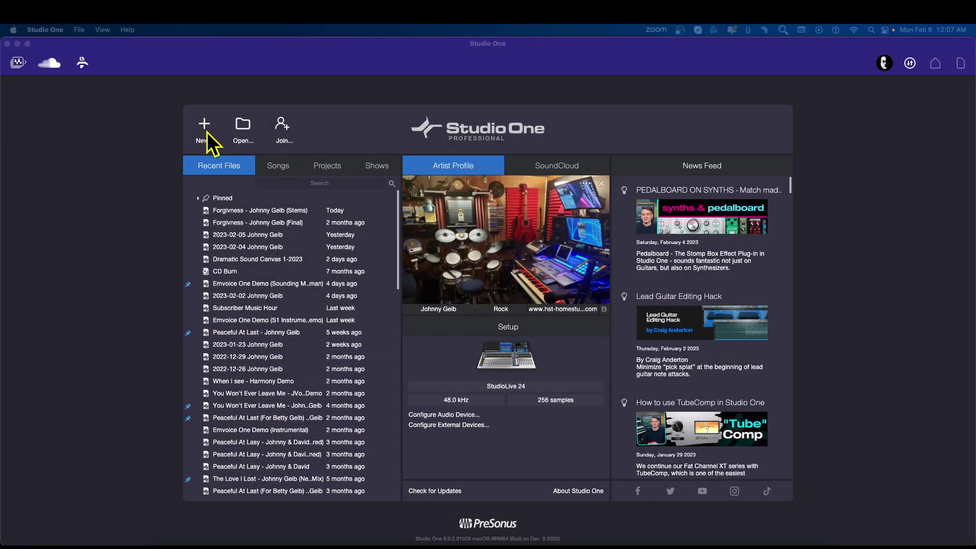
Create a new song from the Record and Mix template with the suggested name, and dismiss the sample rate notice.
{"action": "left_click", "coordinate": [206, 123]}
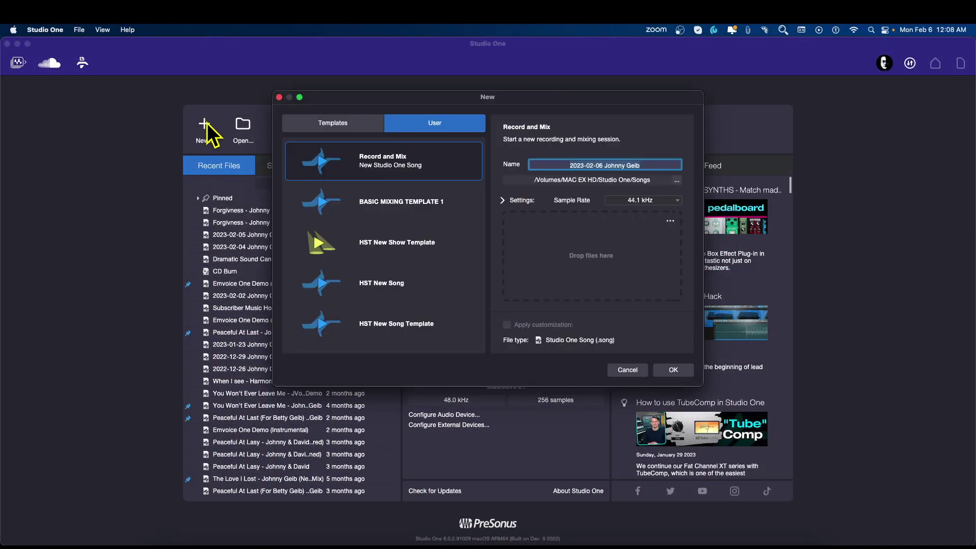
{"action": "left_click", "coordinate": [377, 166]}
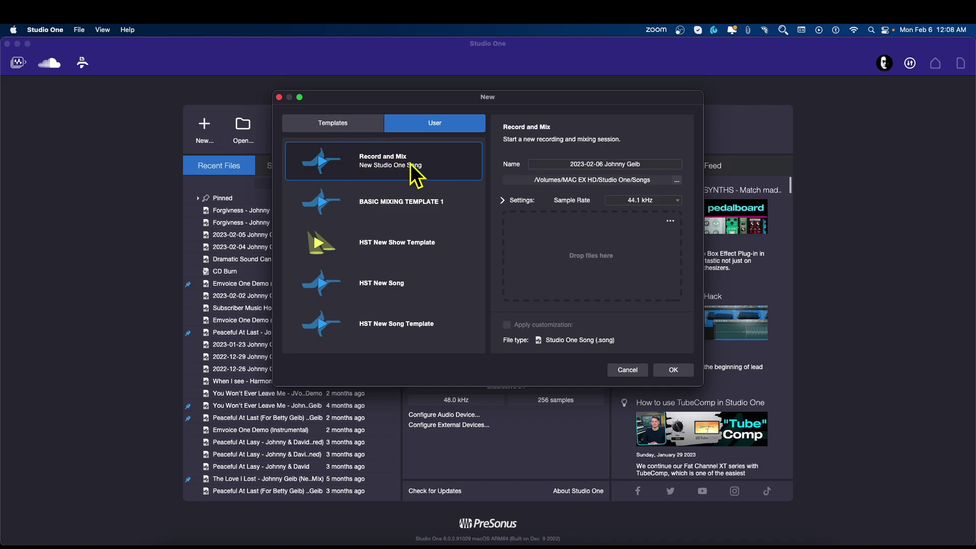
{"action": "left_click", "coordinate": [676, 370]}
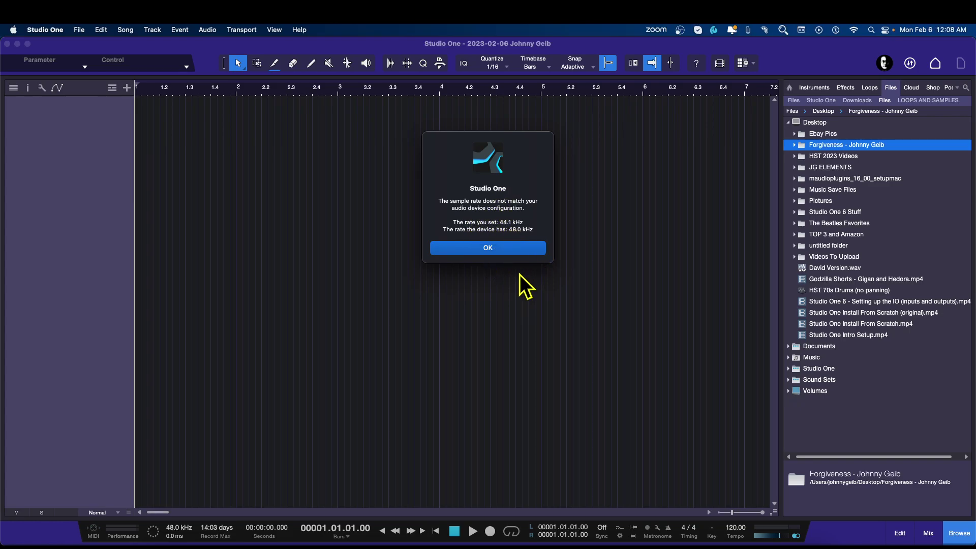
{"action": "left_click", "coordinate": [490, 250]}
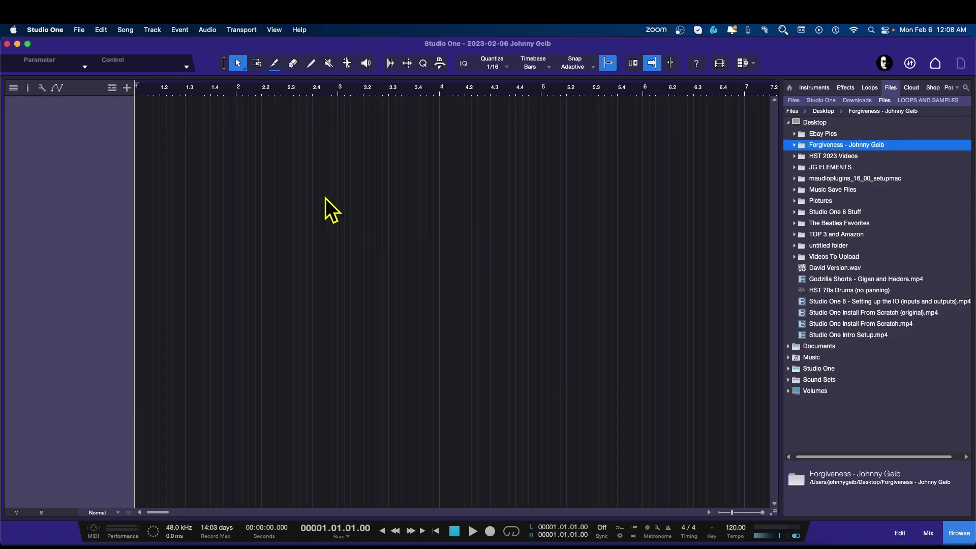
In the song setup, set the sample rate to 48.0 kHz and the bar offset to -1, and apply the changes.
{"action": "left_click", "coordinate": [125, 29]}
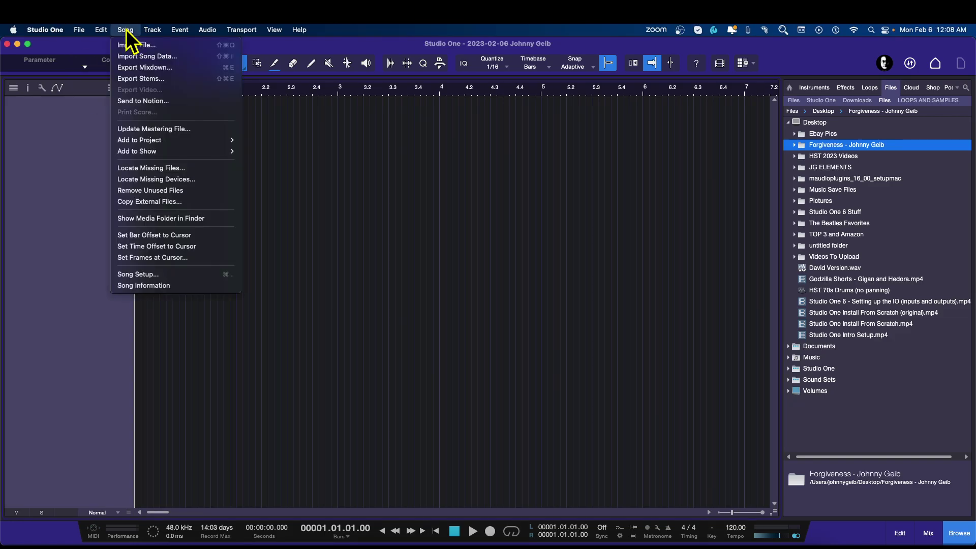
{"action": "left_click", "coordinate": [139, 274]}
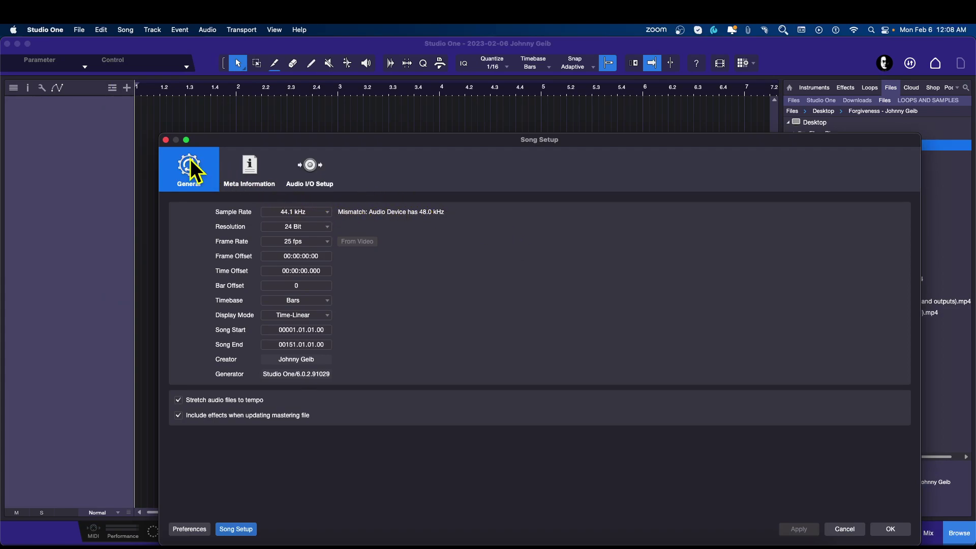
{"action": "left_click_drag", "start_coordinate": [262, 142], "coordinate": [255, 125]}
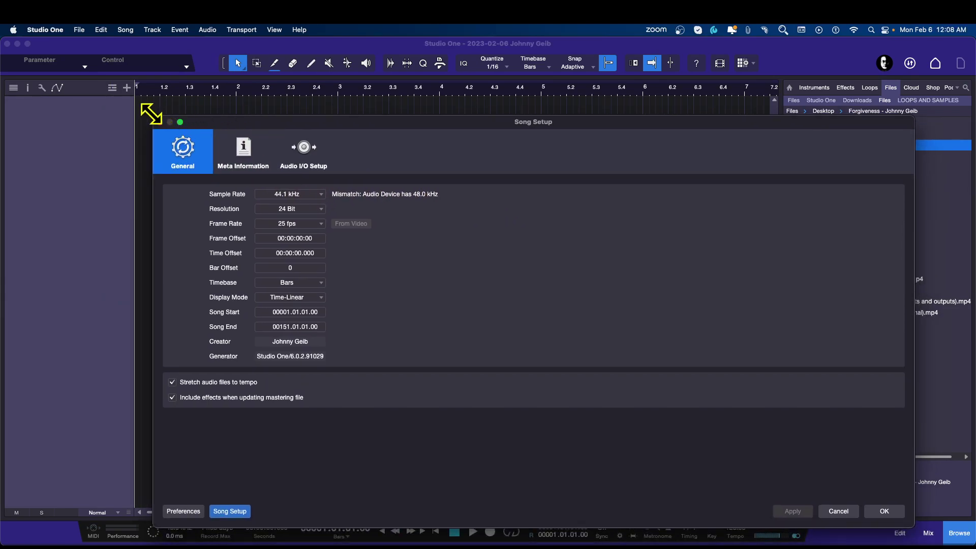
{"action": "left_click_drag", "start_coordinate": [152, 120], "coordinate": [236, 186]}
{"action": "left_click_drag", "start_coordinate": [499, 196], "coordinate": [417, 167]}
{"action": "left_click_drag", "start_coordinate": [834, 292], "coordinate": [294, 239]}
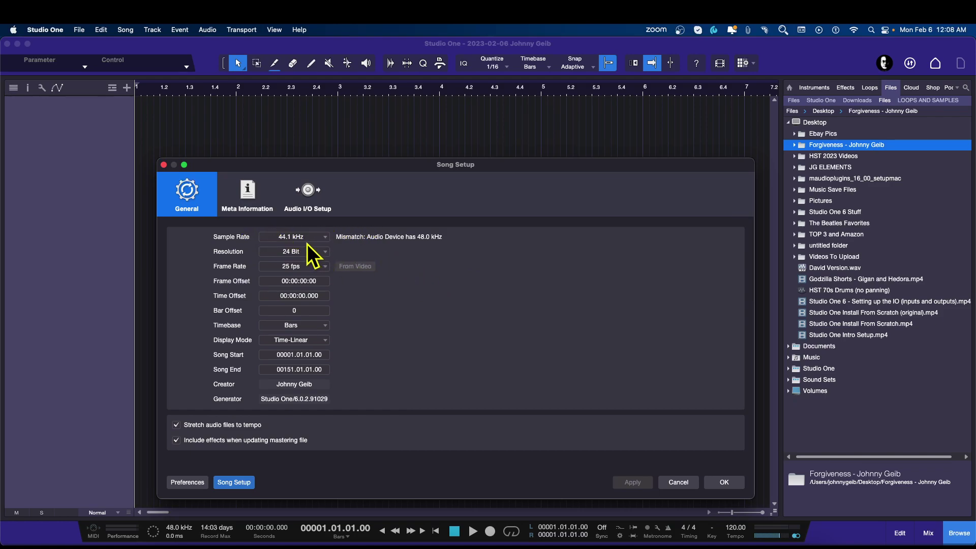
{"action": "left_click", "coordinate": [300, 238]}
{"action": "left_click", "coordinate": [295, 260]}
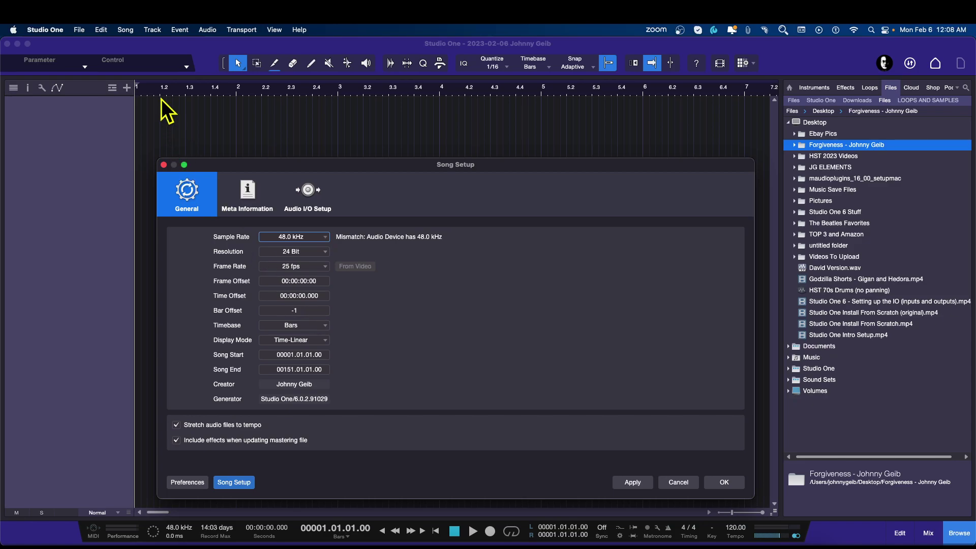
{"action": "left_click", "coordinate": [632, 484]}
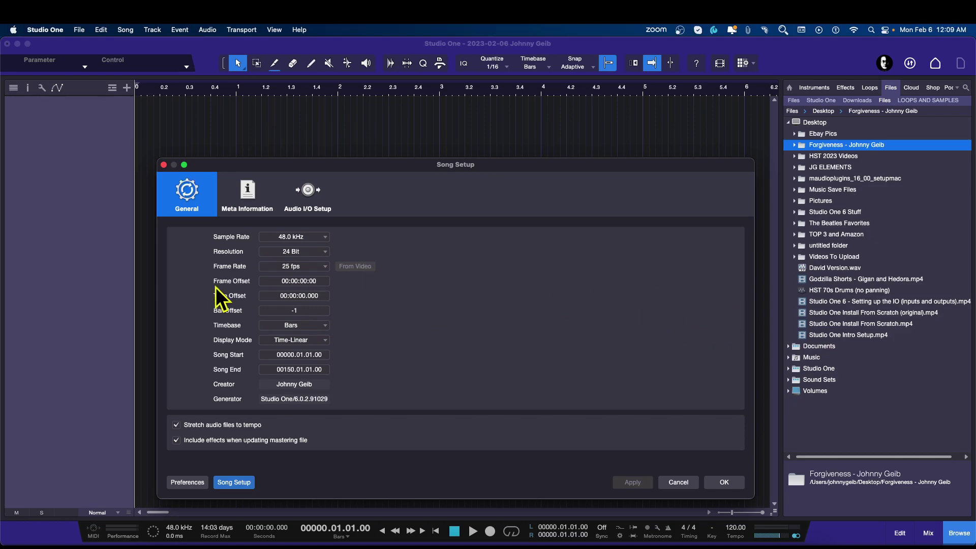
Review the song's meta information and audio input routing, and close the song setup.
{"action": "left_click", "coordinate": [246, 199]}
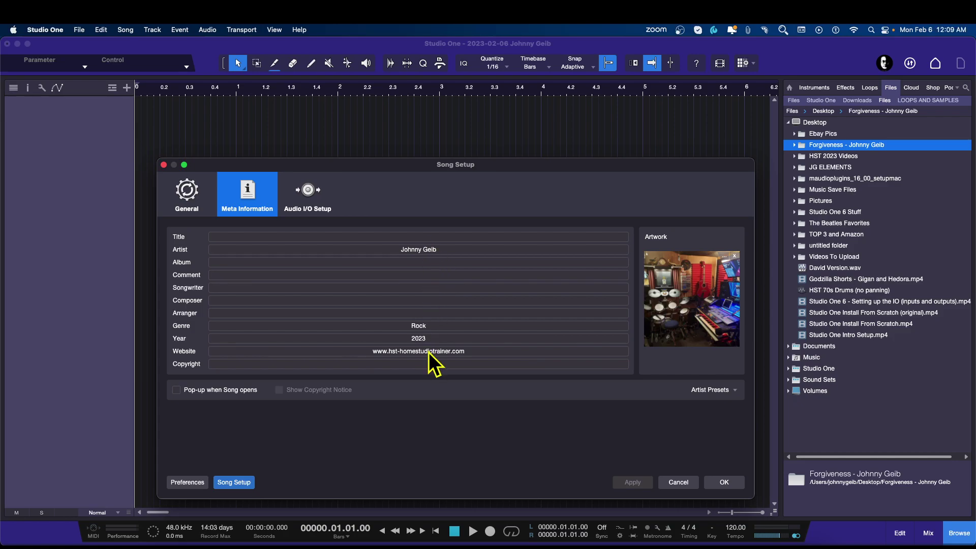
{"action": "left_click", "coordinate": [313, 196]}
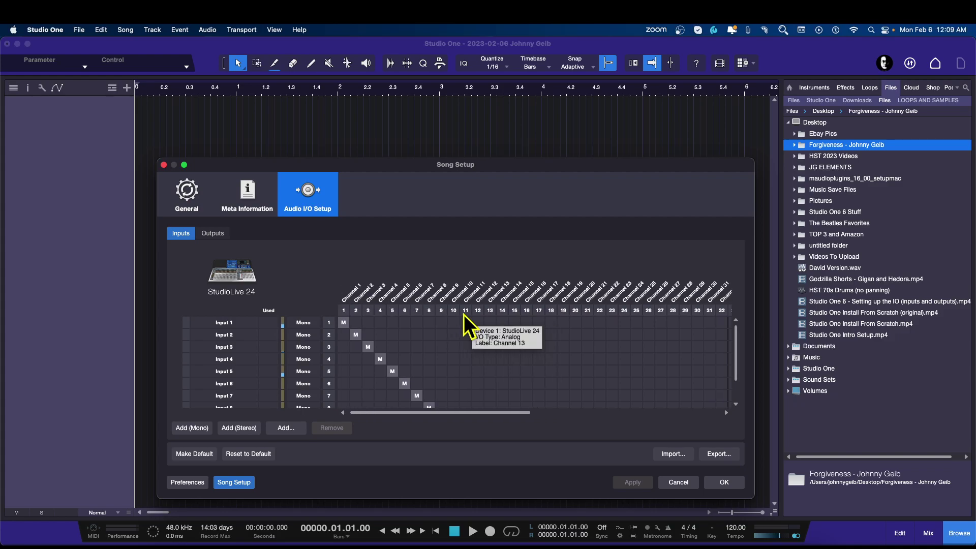
{"action": "left_click_drag", "start_coordinate": [647, 158], "coordinate": [648, 115]}
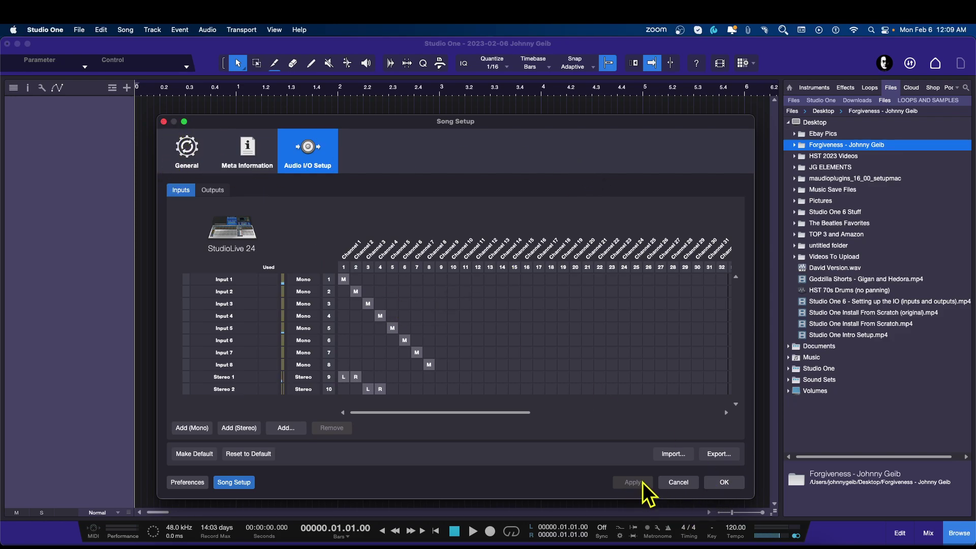
{"action": "left_click", "coordinate": [737, 485]}
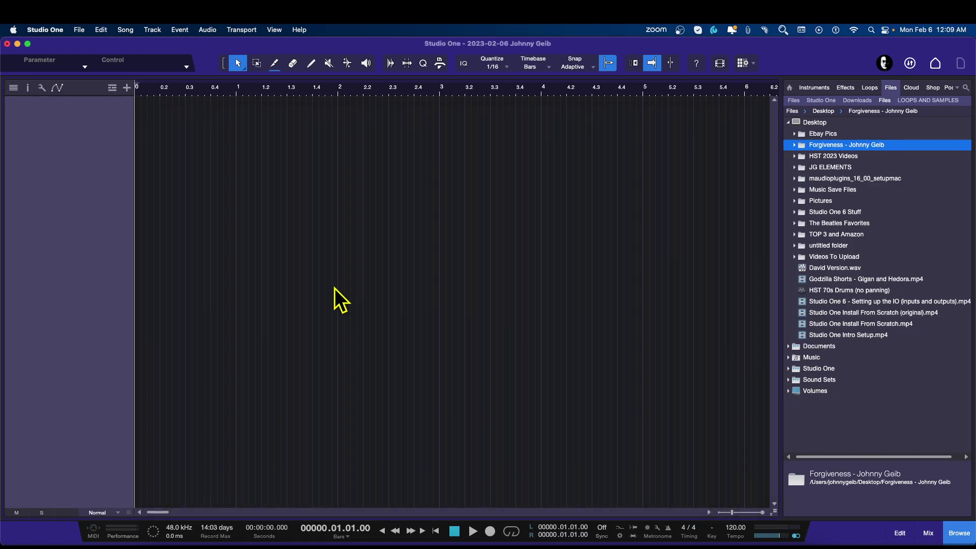
Show the mixer and add the PreSonus Mixverb effect to it as a new FX channel.
{"action": "left_click", "coordinate": [928, 533]}
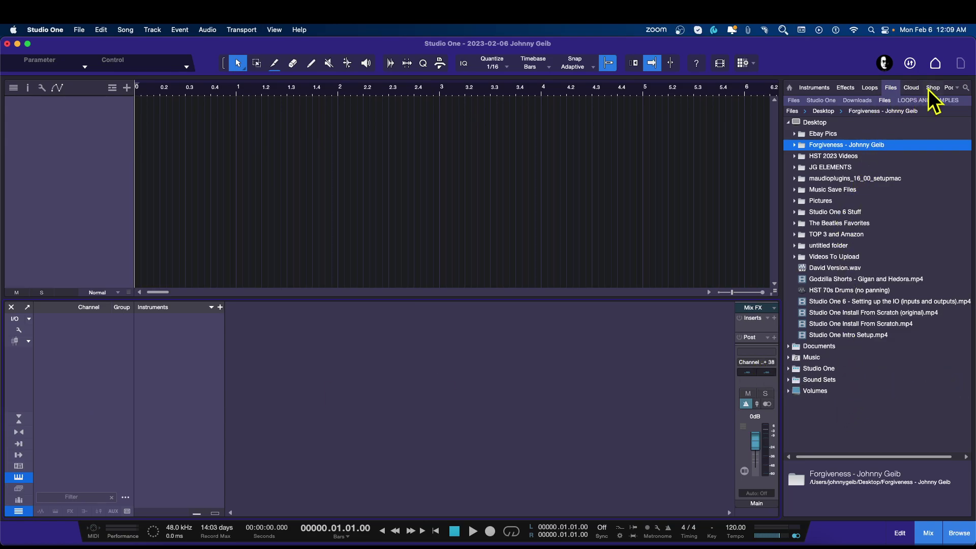
{"action": "left_click", "coordinate": [846, 89]}
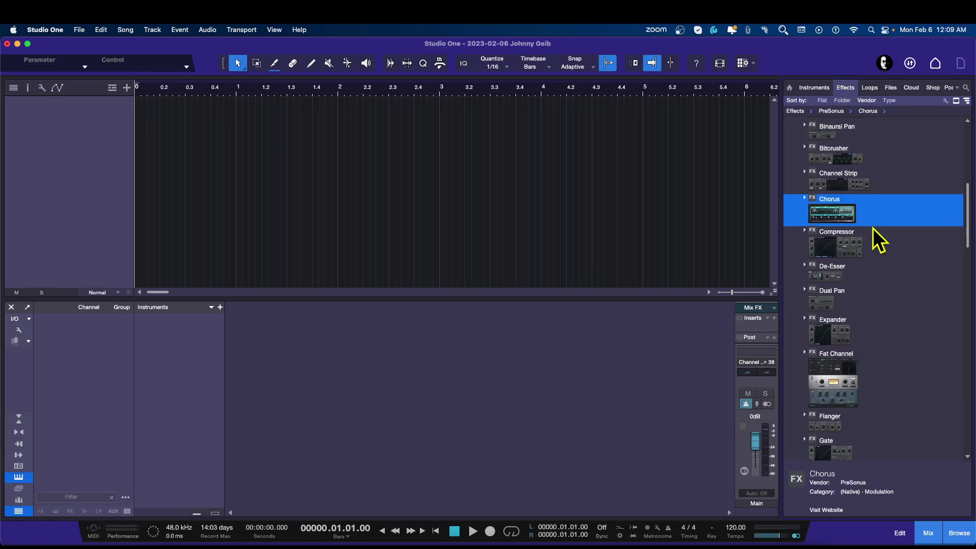
{"action": "scroll", "coordinate": [869, 361], "scroll_direction": "down", "scroll_amount": 8}
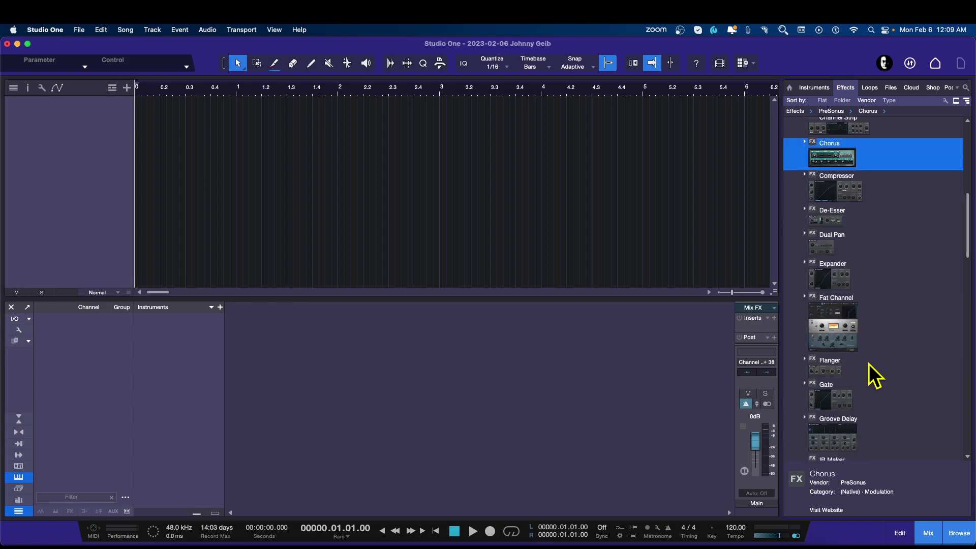
{"action": "scroll", "coordinate": [875, 379], "scroll_direction": "down", "scroll_amount": 5}
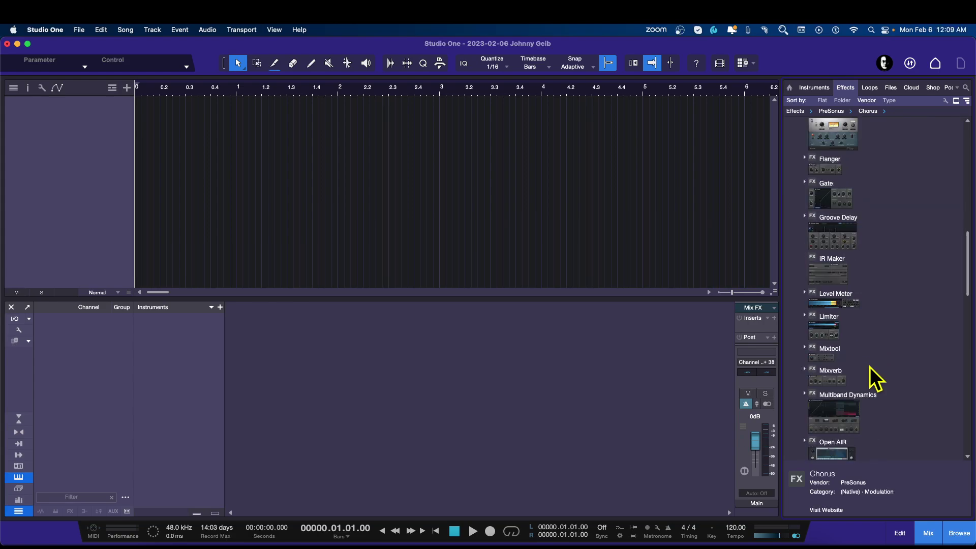
{"action": "left_click_drag", "start_coordinate": [826, 379], "coordinate": [407, 363]}
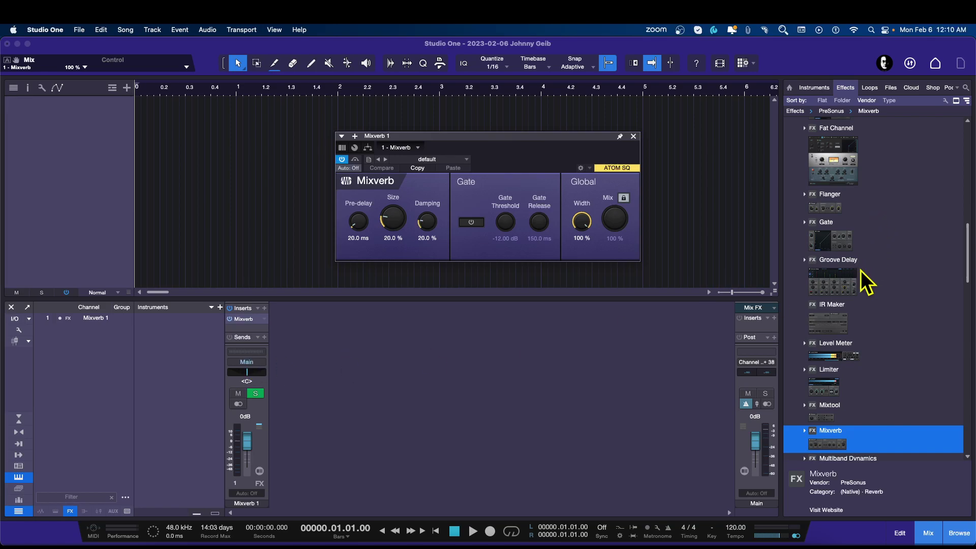
Add Beat Delay and Chorus to the mixer as two more FX channels, and close the open effect window.
{"action": "scroll", "coordinate": [861, 270], "scroll_direction": "up", "scroll_amount": 10}
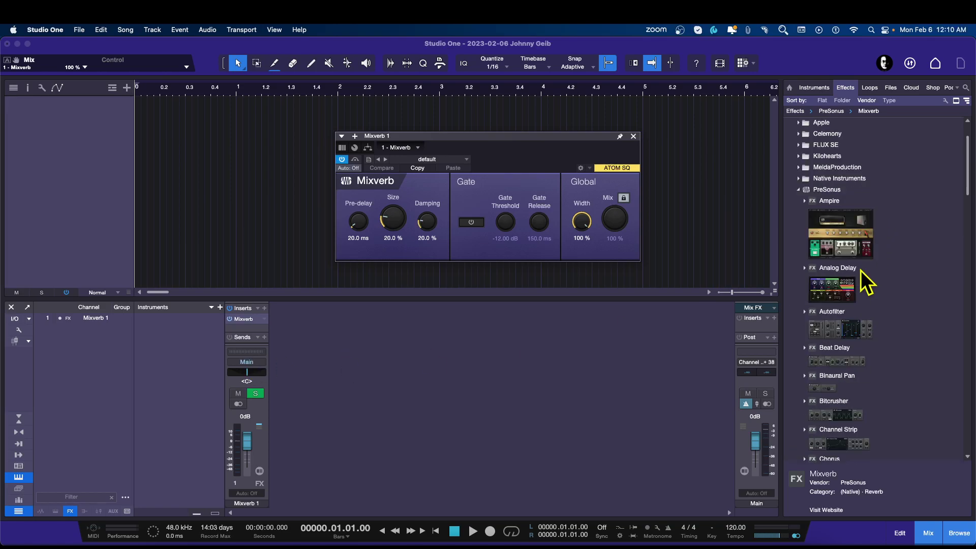
{"action": "scroll", "coordinate": [863, 274], "scroll_direction": "down", "scroll_amount": 2}
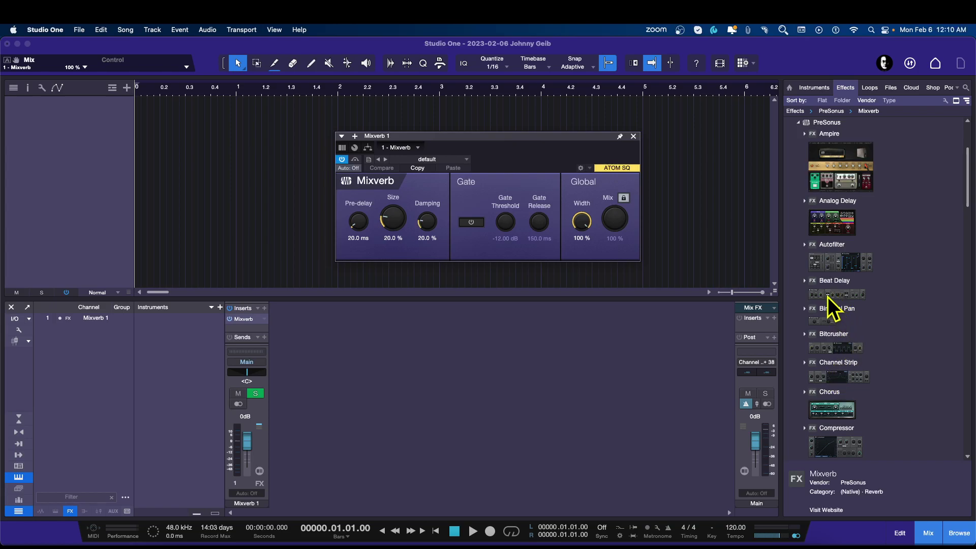
{"action": "left_click_drag", "start_coordinate": [827, 297], "coordinate": [344, 410]}
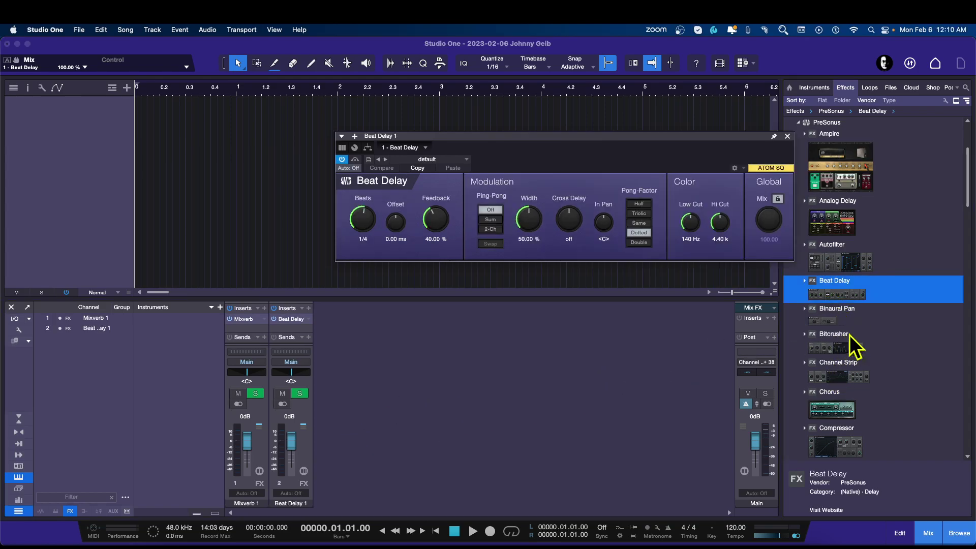
{"action": "left_click_drag", "start_coordinate": [852, 411], "coordinate": [364, 395]}
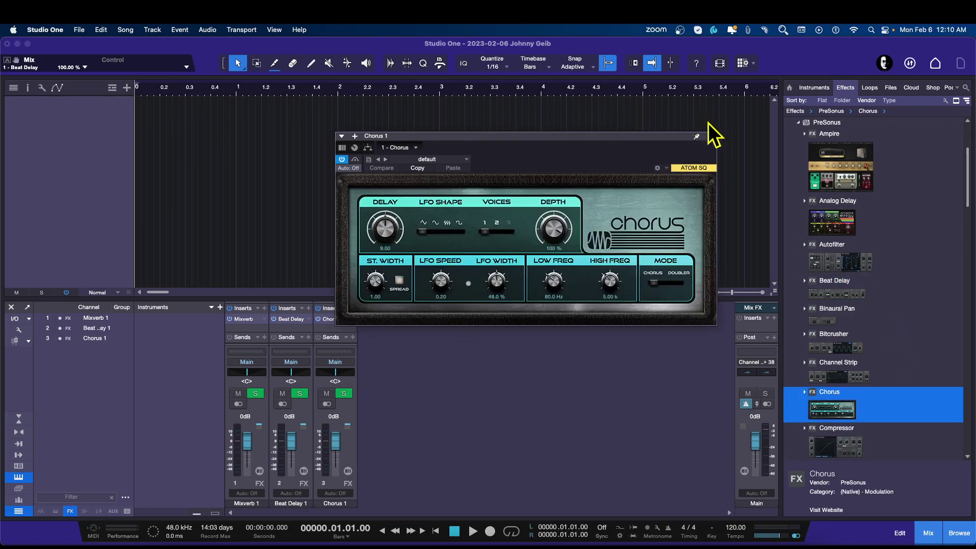
{"action": "left_click", "coordinate": [710, 136]}
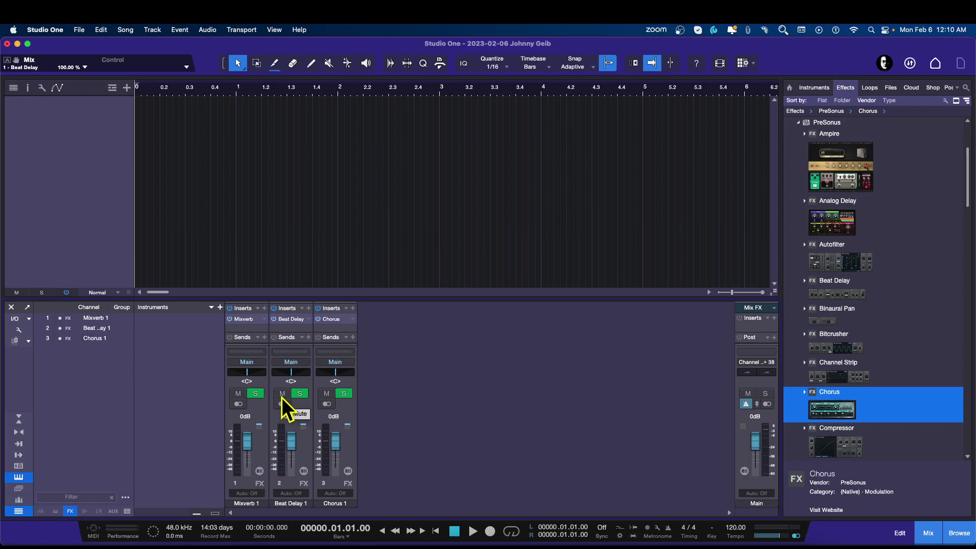
Load the Ambience Natural preset in the Mixverb on its FX channel, and close the effect window.
{"action": "left_click", "coordinate": [248, 321]}
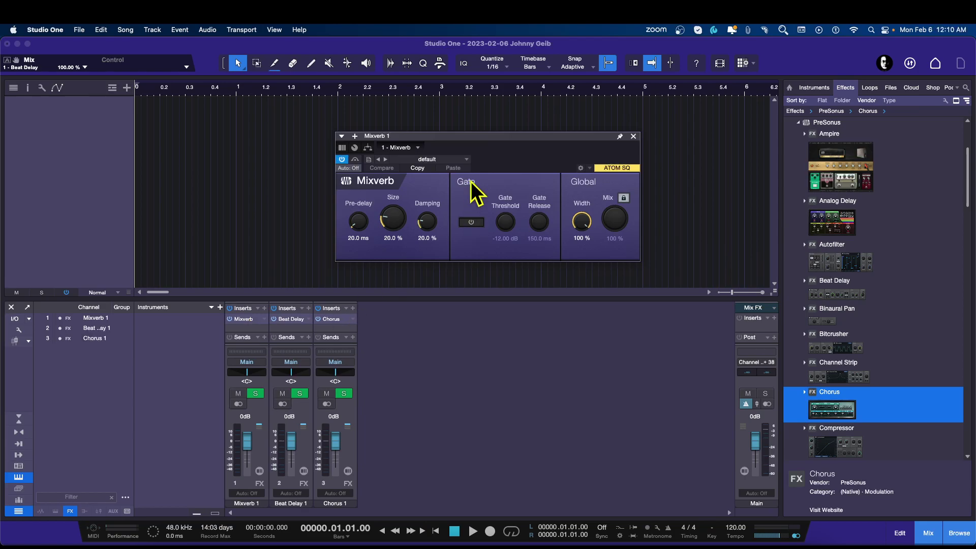
{"action": "left_click", "coordinate": [445, 159]}
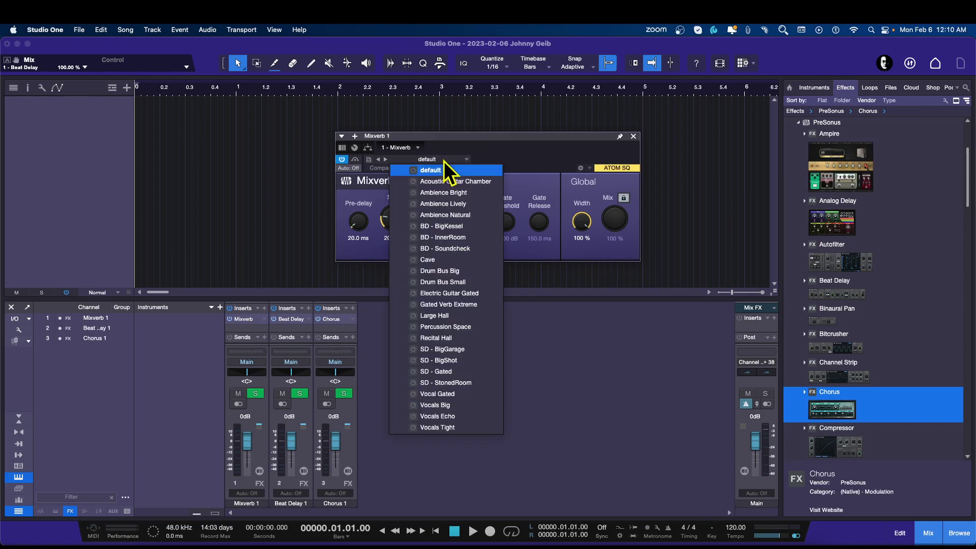
{"action": "left_click", "coordinate": [440, 216]}
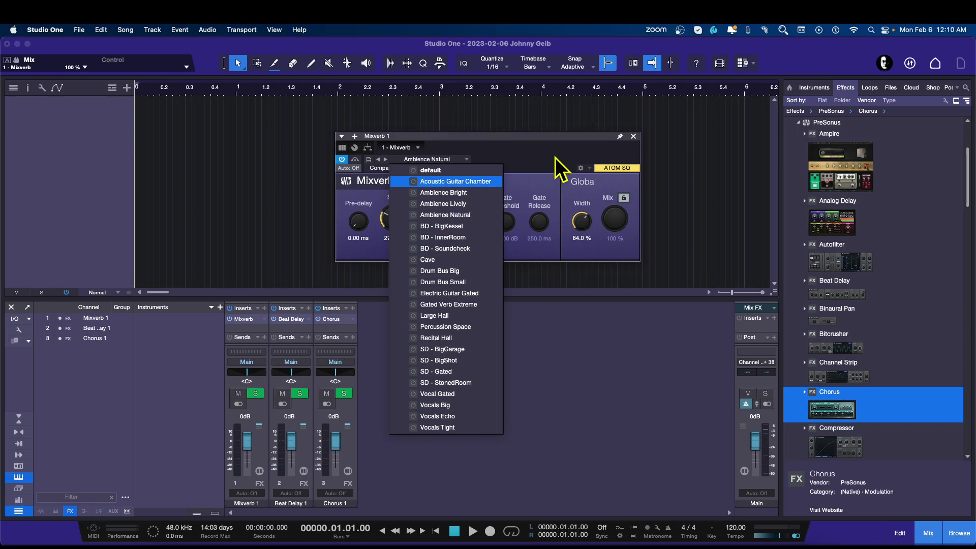
{"action": "left_click", "coordinate": [565, 142]}
{"action": "left_click", "coordinate": [633, 136]}
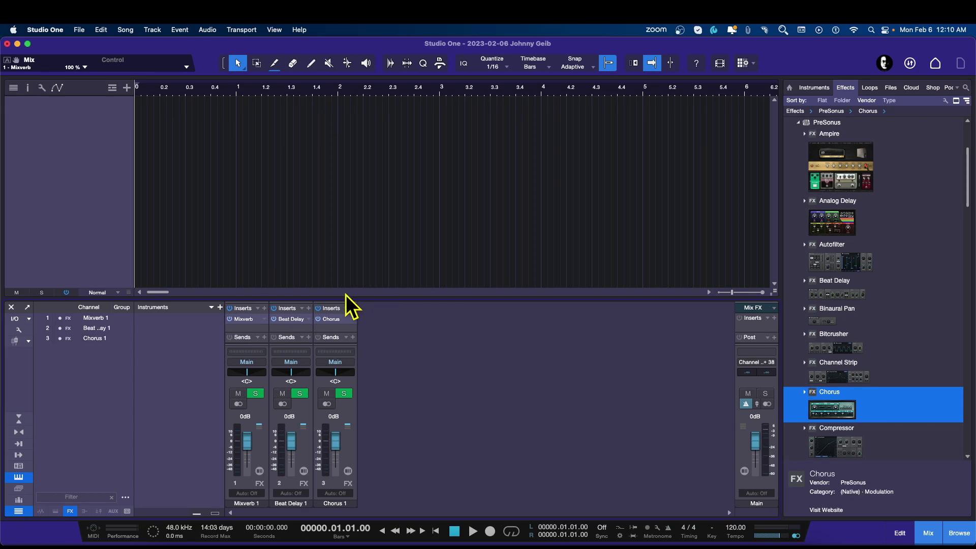
{"action": "left_click", "coordinate": [254, 319]}
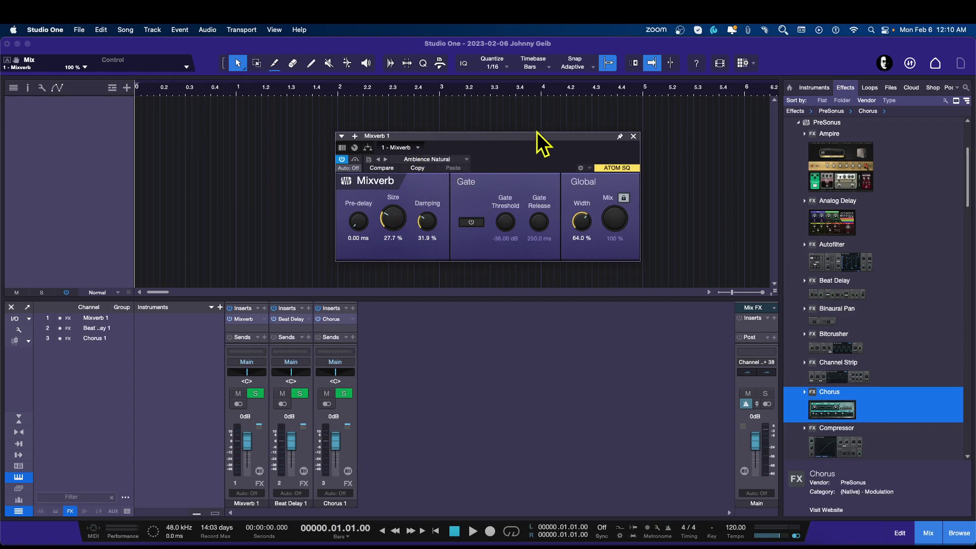
{"action": "left_click", "coordinate": [633, 136]}
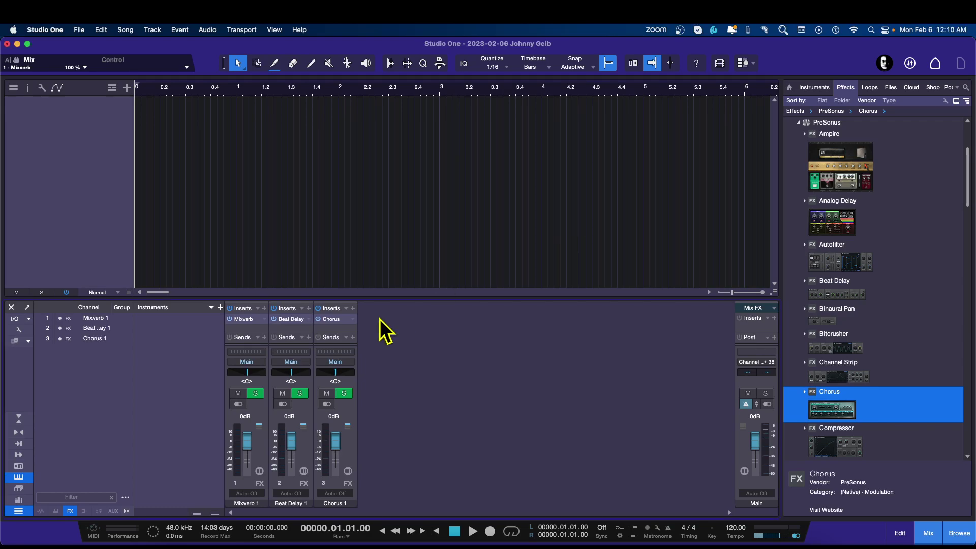
Set the ping-pong mode of the Beat Delay effect to 2-Ch, and close its window.
{"action": "left_click", "coordinate": [290, 319]}
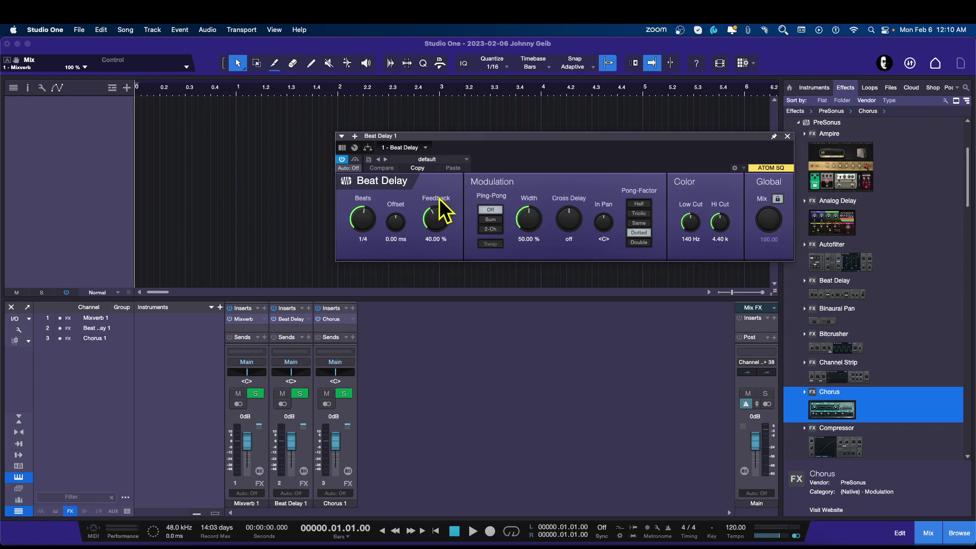
{"action": "left_click", "coordinate": [491, 229]}
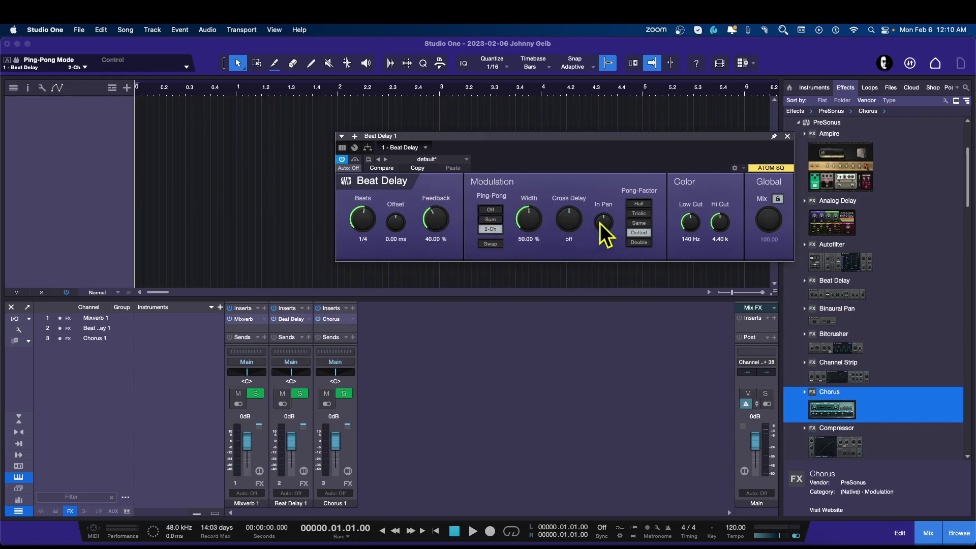
{"action": "left_click", "coordinate": [494, 245]}
{"action": "left_click", "coordinate": [787, 136]}
Load the Accoustic preset in the Chorus effect on its FX channel.
{"action": "left_click", "coordinate": [333, 319]}
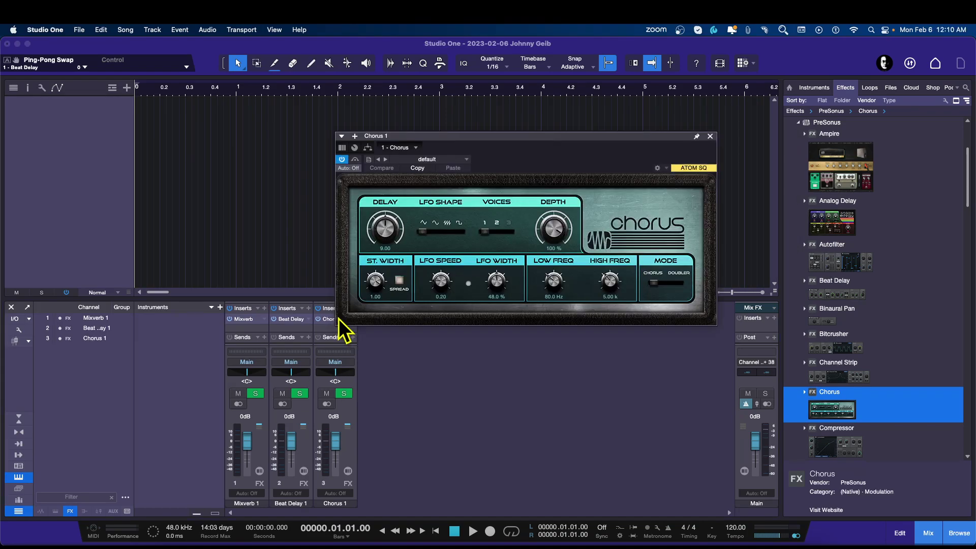
{"action": "left_click", "coordinate": [444, 160]}
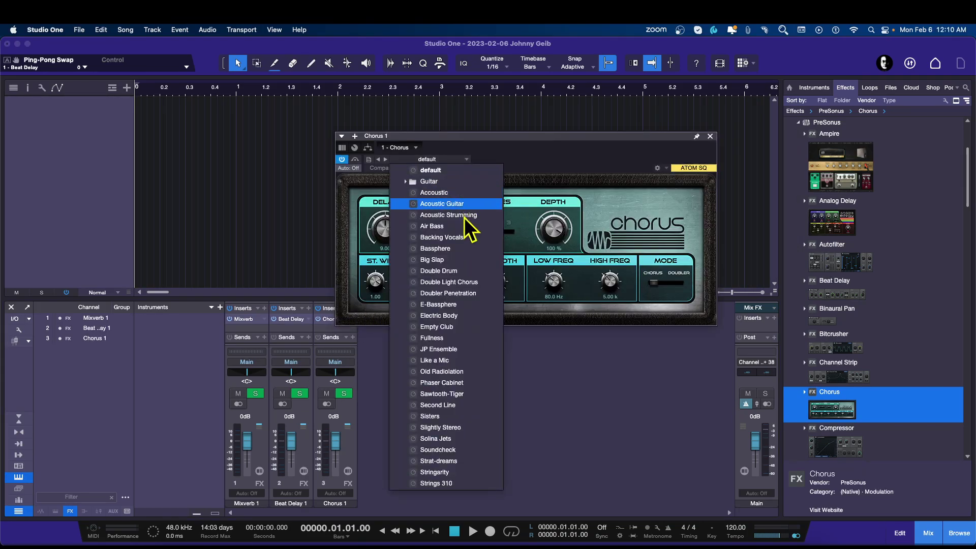
{"action": "left_click", "coordinate": [438, 191]}
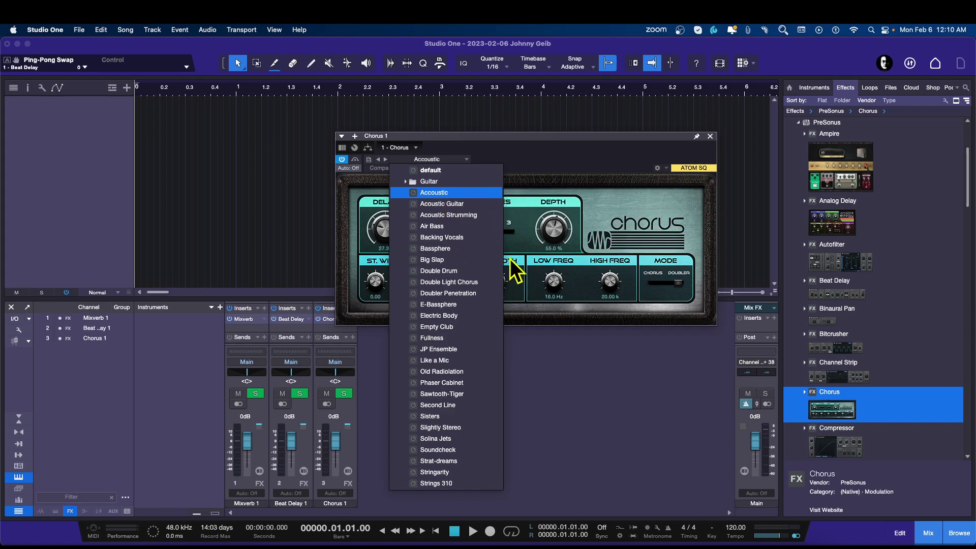
Dismiss the preset list and close the Chorus effect window.
{"action": "left_click", "coordinate": [557, 388]}
{"action": "left_click", "coordinate": [711, 137]}
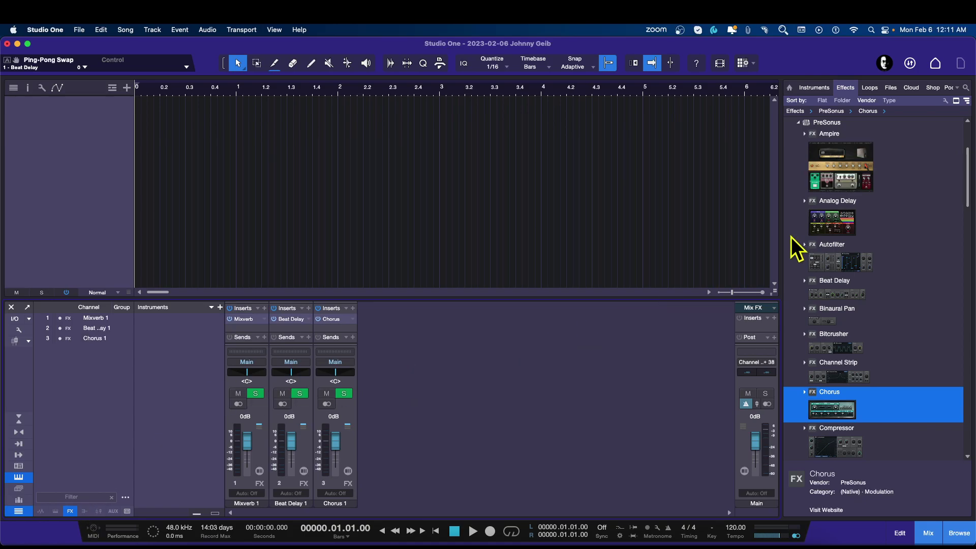
Show the computer's files in the browser, collapse the Desktop folder, and make the browser pane narrower.
{"action": "left_click_drag", "start_coordinate": [781, 253], "coordinate": [844, 251]}
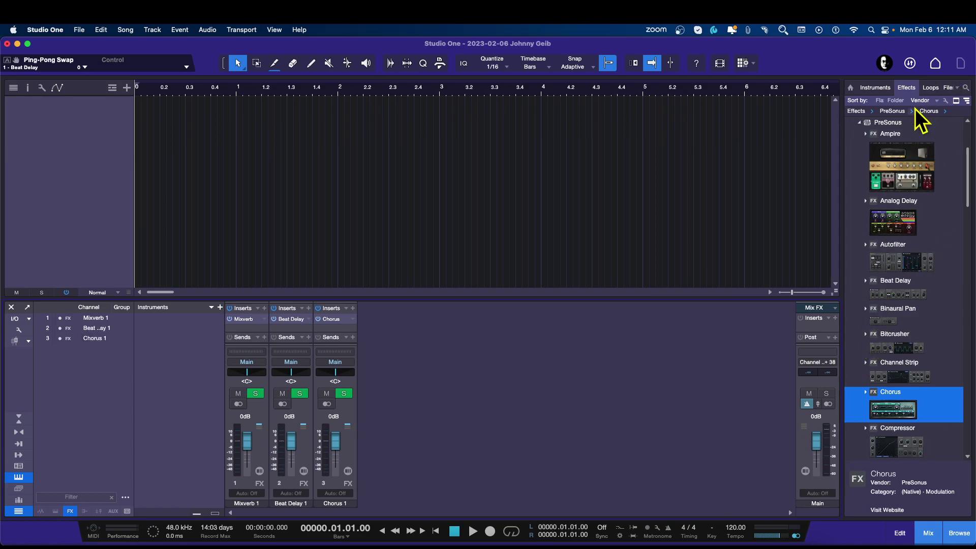
{"action": "left_click_drag", "start_coordinate": [847, 138], "coordinate": [824, 142]}
{"action": "left_click", "coordinate": [870, 88]}
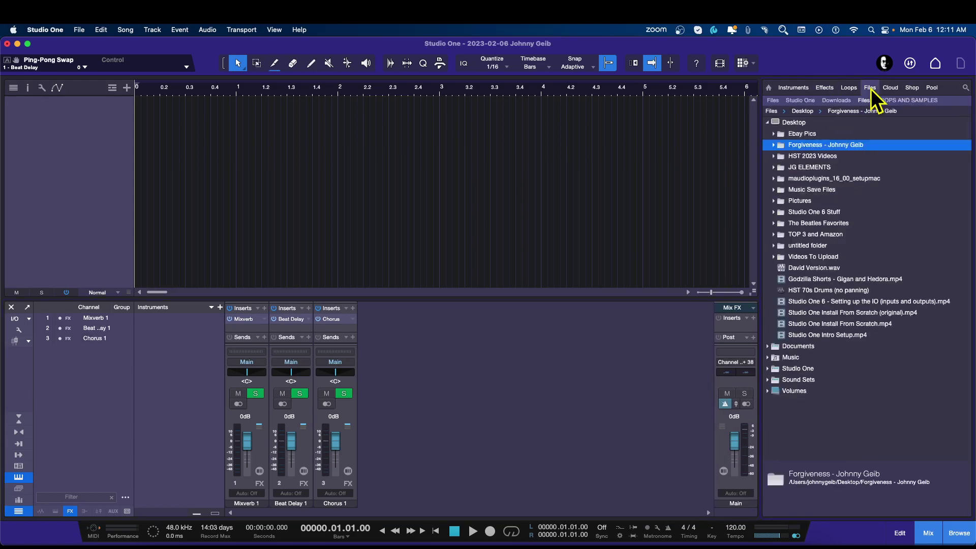
{"action": "left_click", "coordinate": [768, 124]}
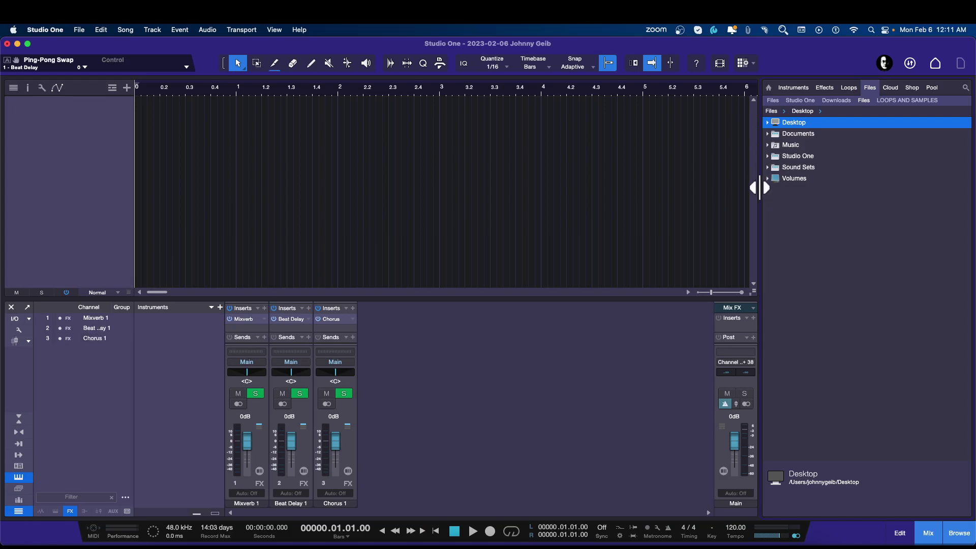
{"action": "left_click_drag", "start_coordinate": [760, 187], "coordinate": [844, 188]}
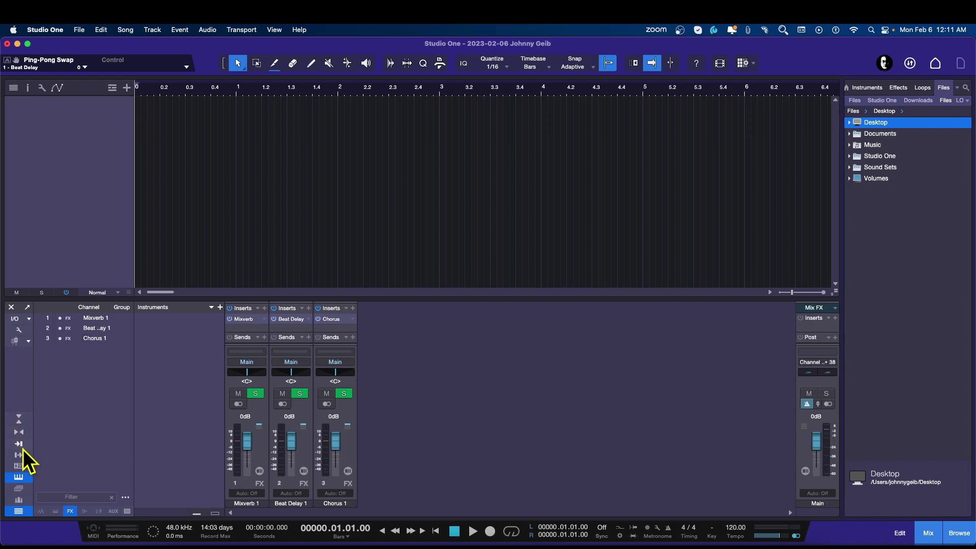
Hide the mixer's Instruments rack and channel list, and show the track inspector beside the arrangement.
{"action": "left_click", "coordinate": [19, 477]}
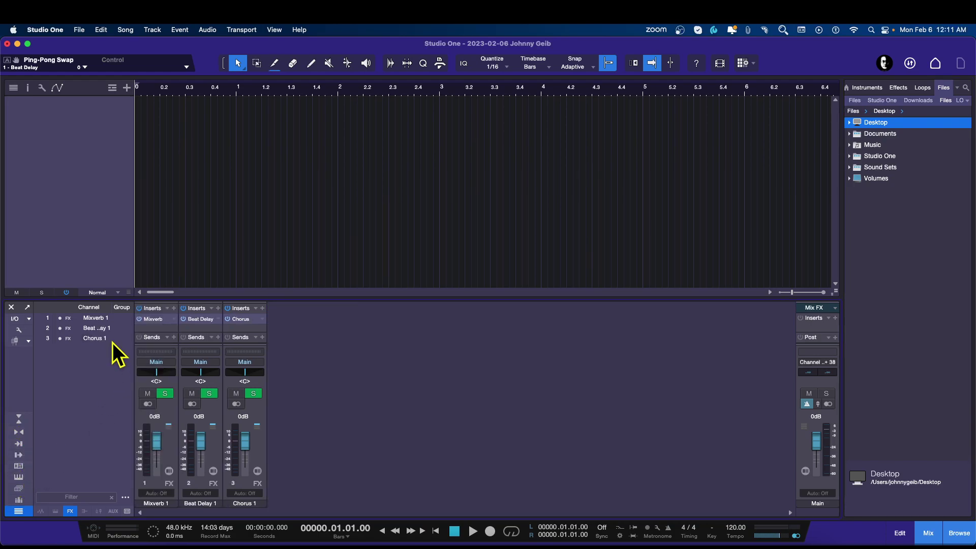
{"action": "left_click", "coordinate": [20, 511]}
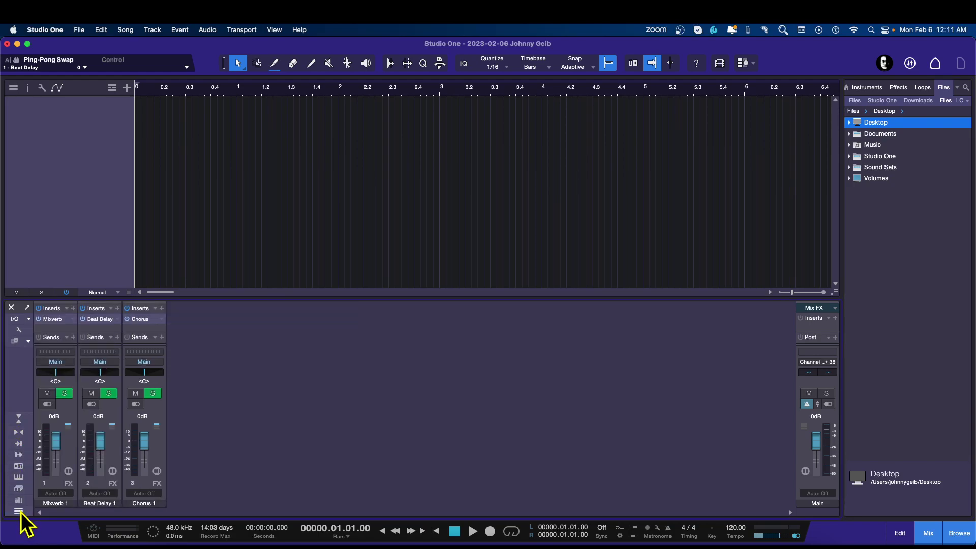
{"action": "left_click", "coordinate": [25, 87]}
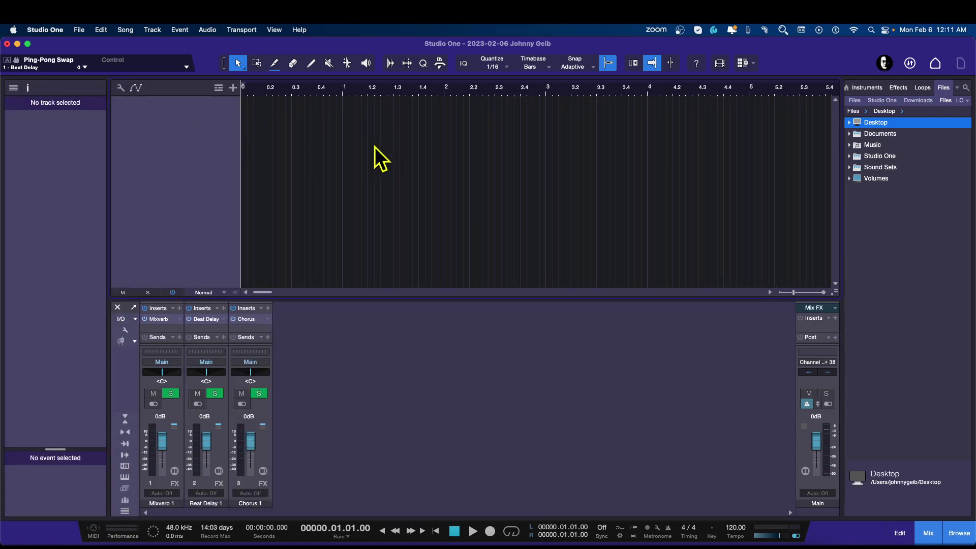
Show the Arranger track and the secondary Ruler track above the arrangement.
{"action": "left_click", "coordinate": [220, 90]}
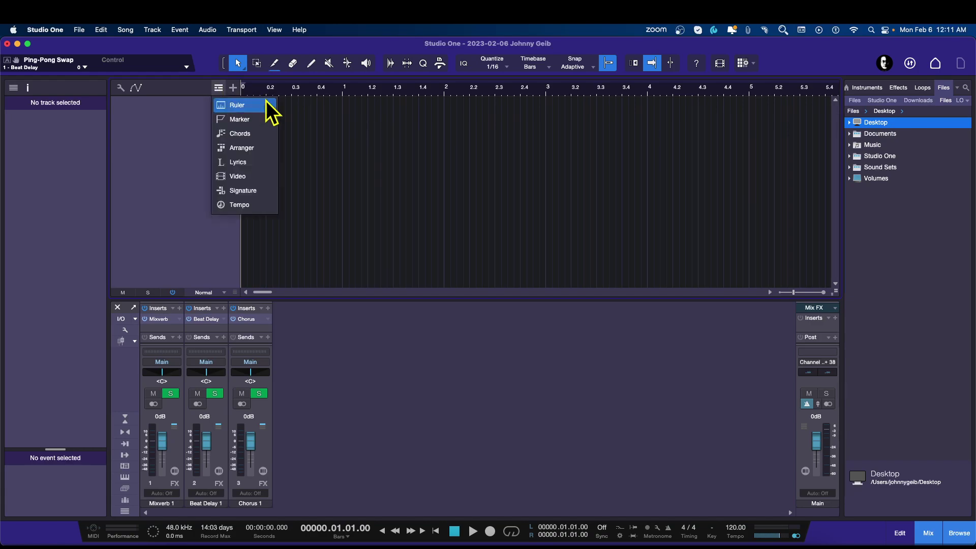
{"action": "left_click", "coordinate": [245, 151]}
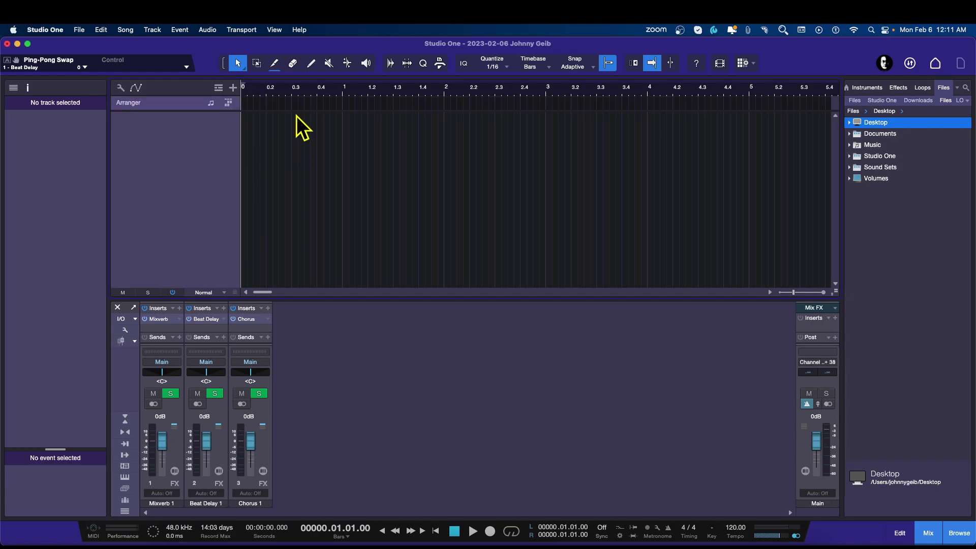
{"action": "left_click", "coordinate": [219, 87]}
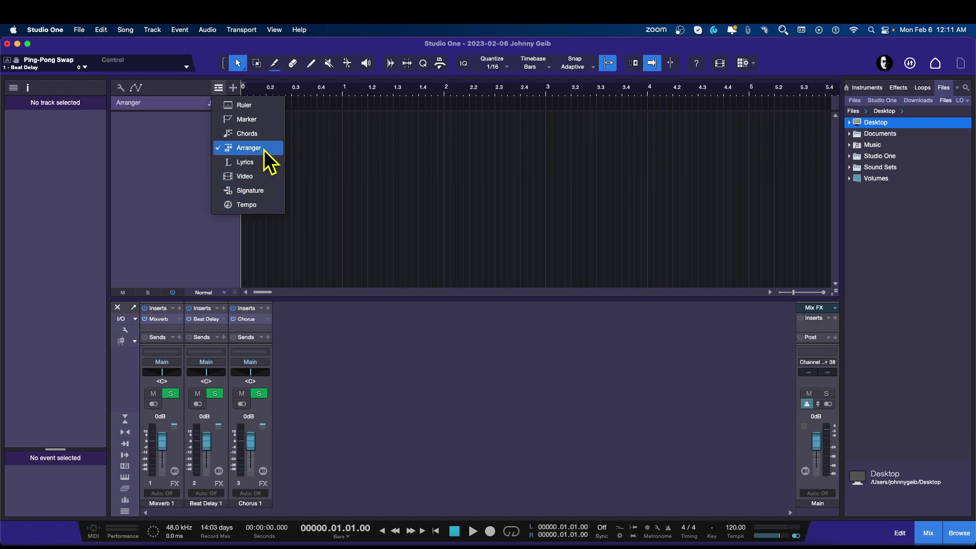
{"action": "left_click", "coordinate": [244, 105]}
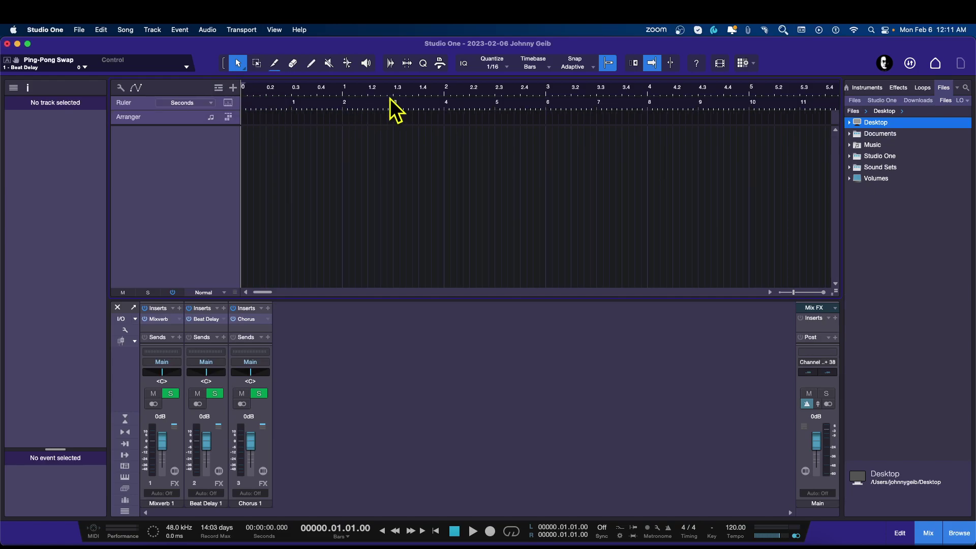
Check the secondary ruler's time format options, and zoom the timeline out to about 16 bars.
{"action": "right_click", "coordinate": [466, 105]}
{"action": "mouse_move", "coordinate": [545, 181]}
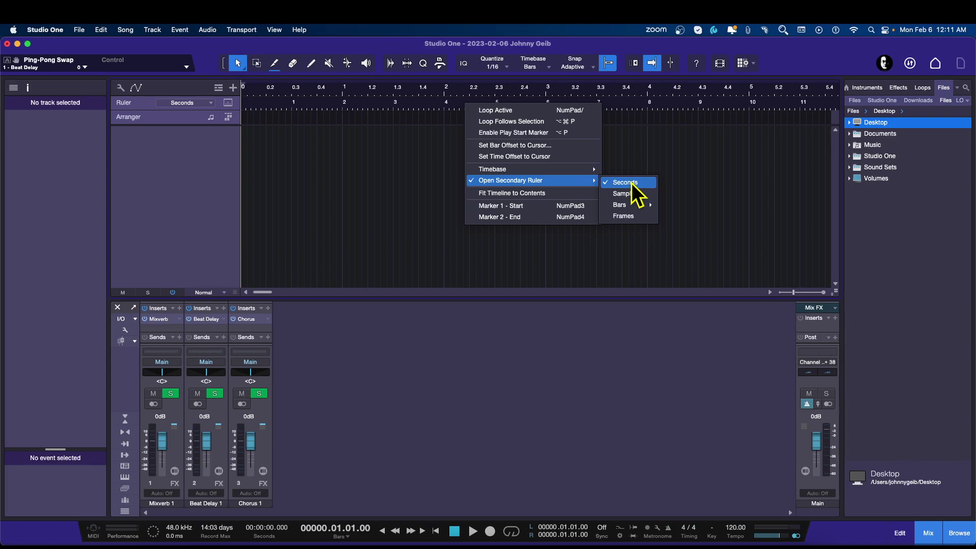
{"action": "left_click", "coordinate": [609, 334]}
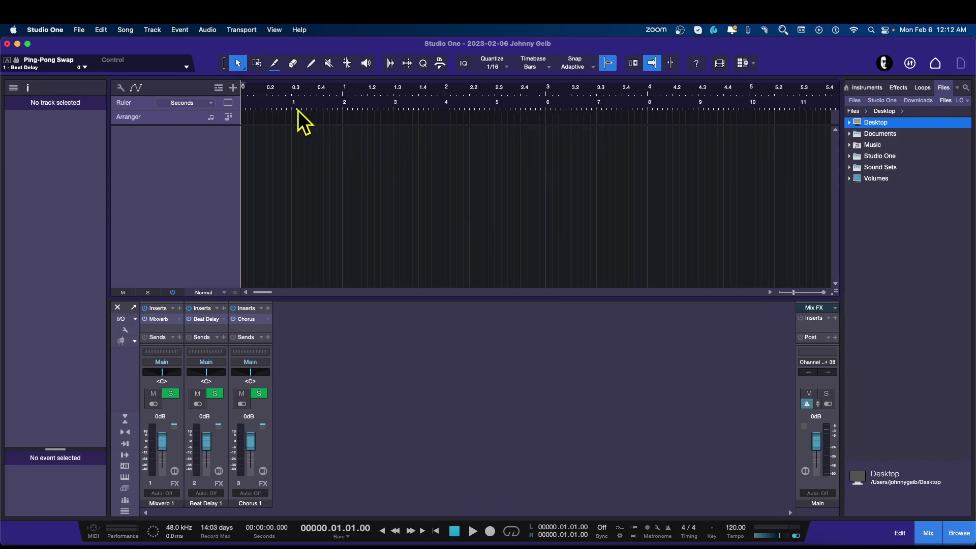
{"action": "left_click_drag", "start_coordinate": [381, 90], "coordinate": [582, 93]}
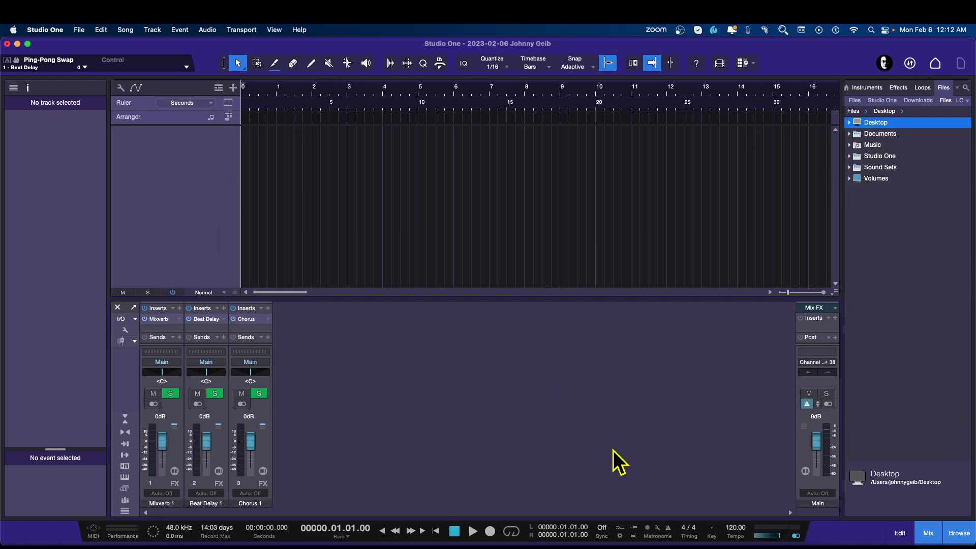
Save the song as a template titled My Basic Mix Template.
{"action": "left_click", "coordinate": [79, 30]}
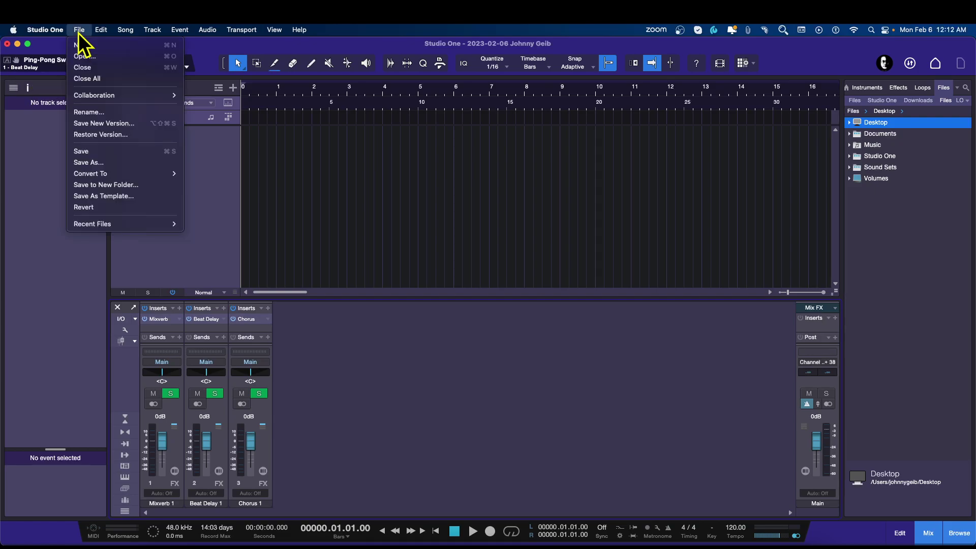
{"action": "mouse_move", "coordinate": [96, 224]}
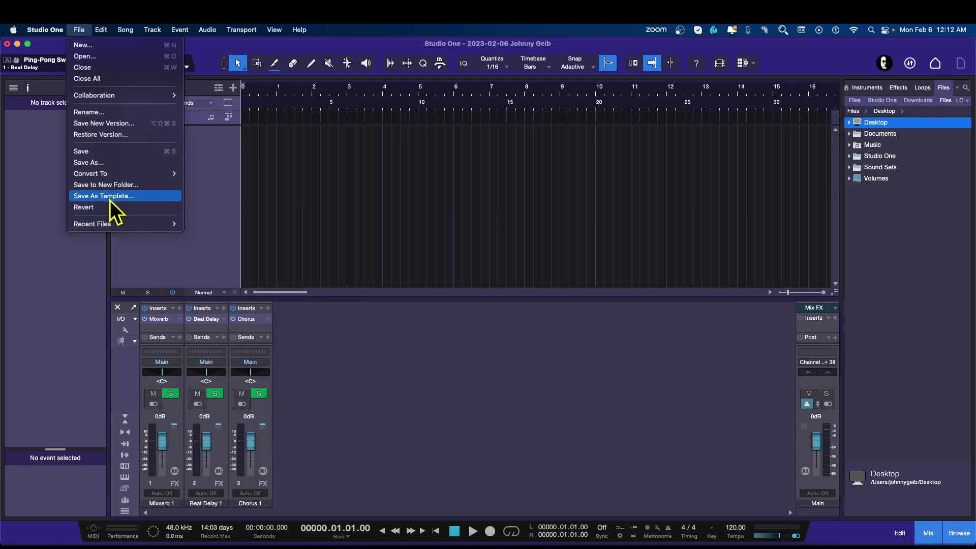
{"action": "left_click", "coordinate": [100, 196]}
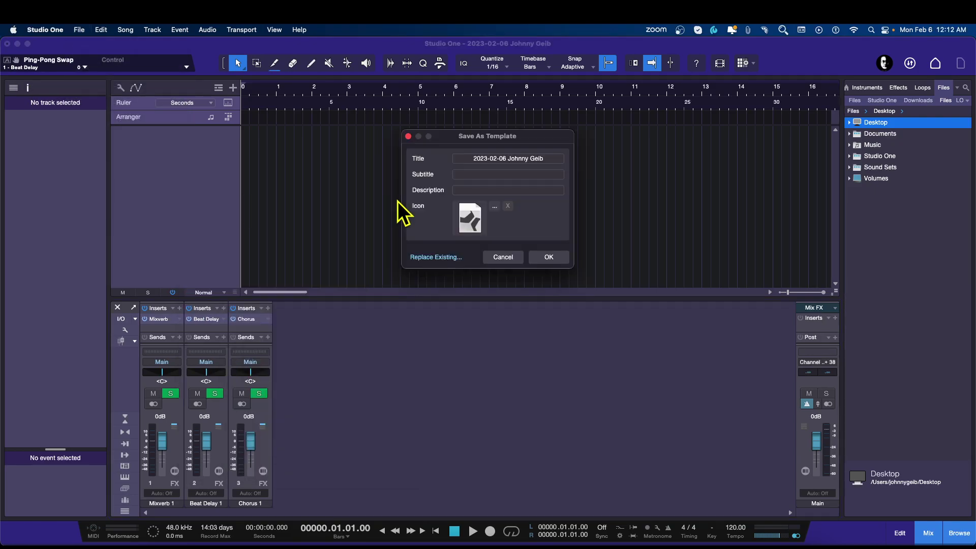
{"action": "left_click", "coordinate": [507, 160]}
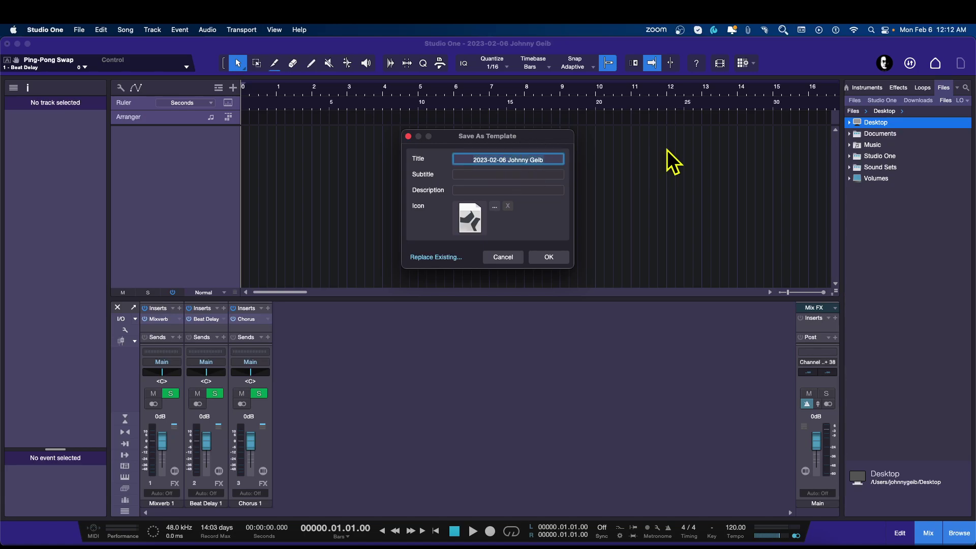
{"action": "type", "text": "My Ba"}
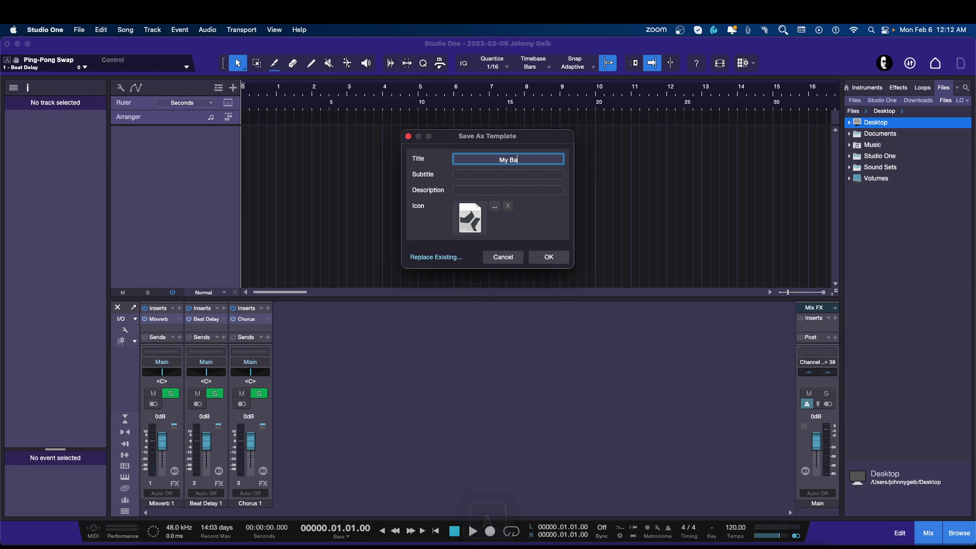
{"action": "type", "text": "ic"}
{"action": "key", "text": "BackSpace"}
{"action": "key", "text": "BackSpace"}
{"action": "key", "text": "BackSpace"}
{"action": "key", "text": "BackSpace"}
{"action": "type", "text": "Basic "}
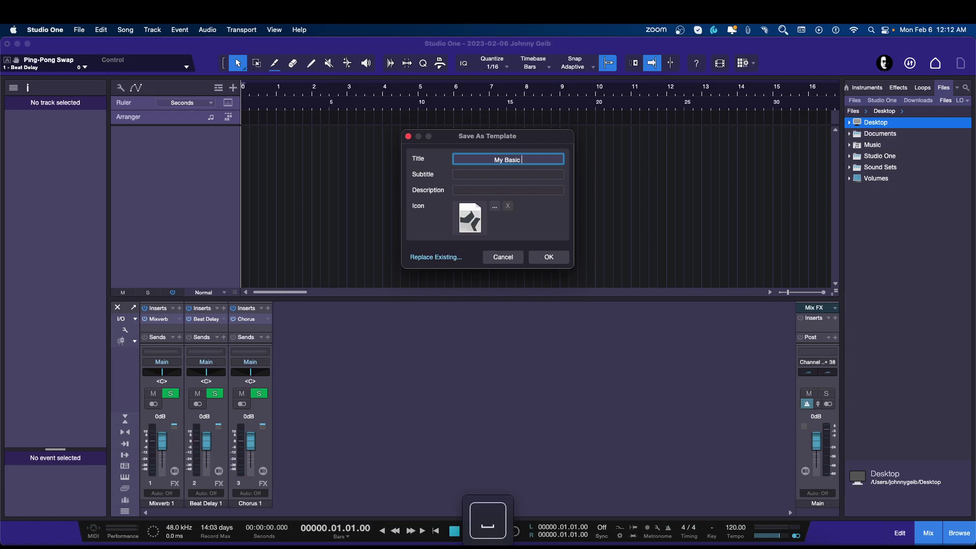
{"action": "type", "text": "Mix Template"}
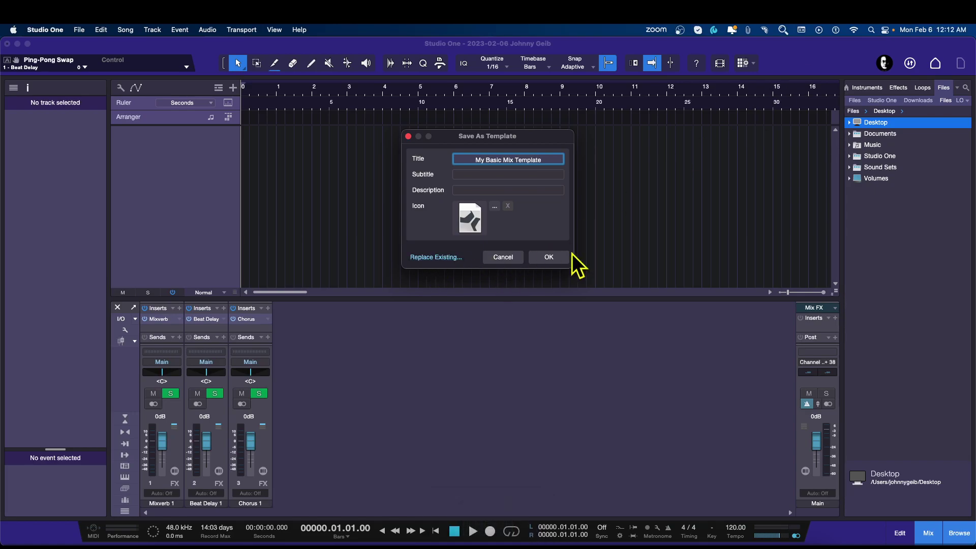
{"action": "left_click", "coordinate": [550, 258]}
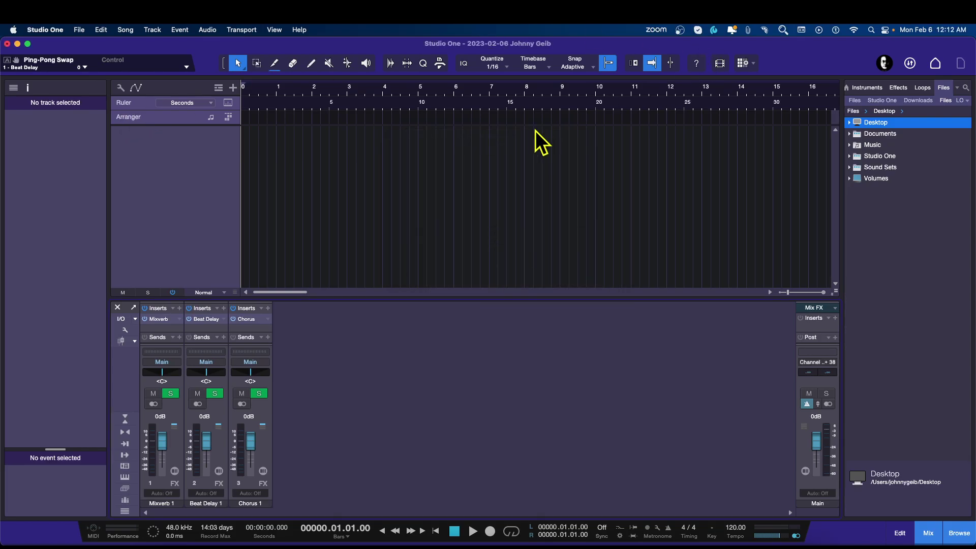
Close the current song without saving its changes.
{"action": "left_click", "coordinate": [75, 31]}
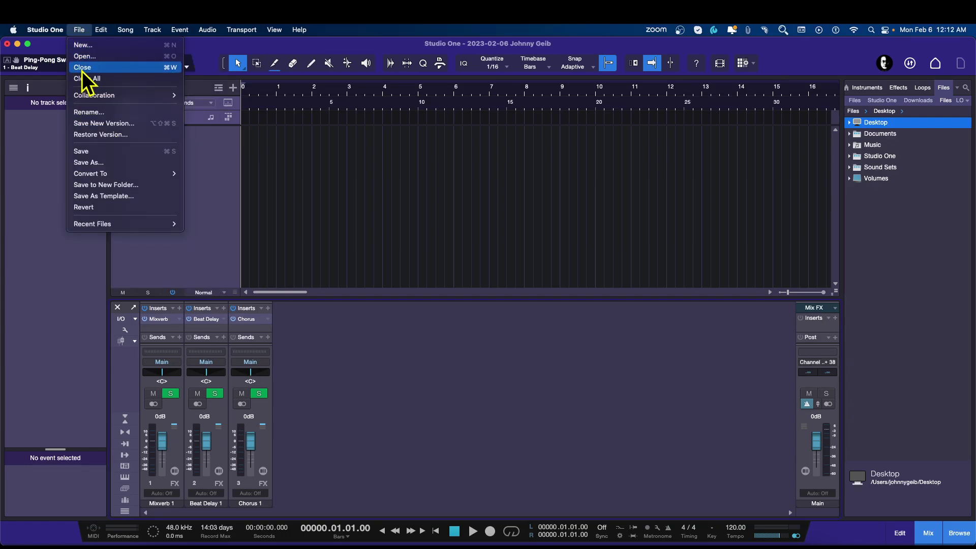
{"action": "left_click", "coordinate": [81, 70]}
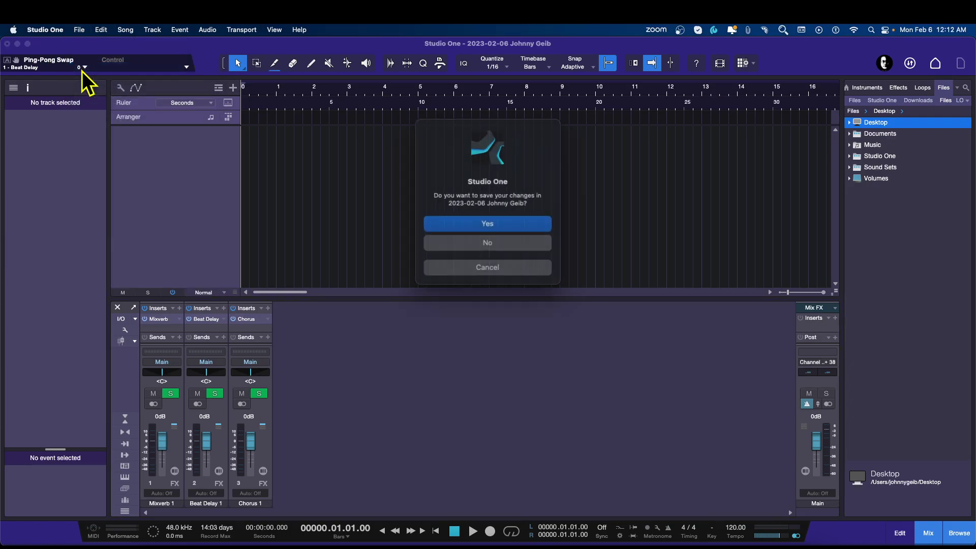
{"action": "left_click", "coordinate": [540, 244]}
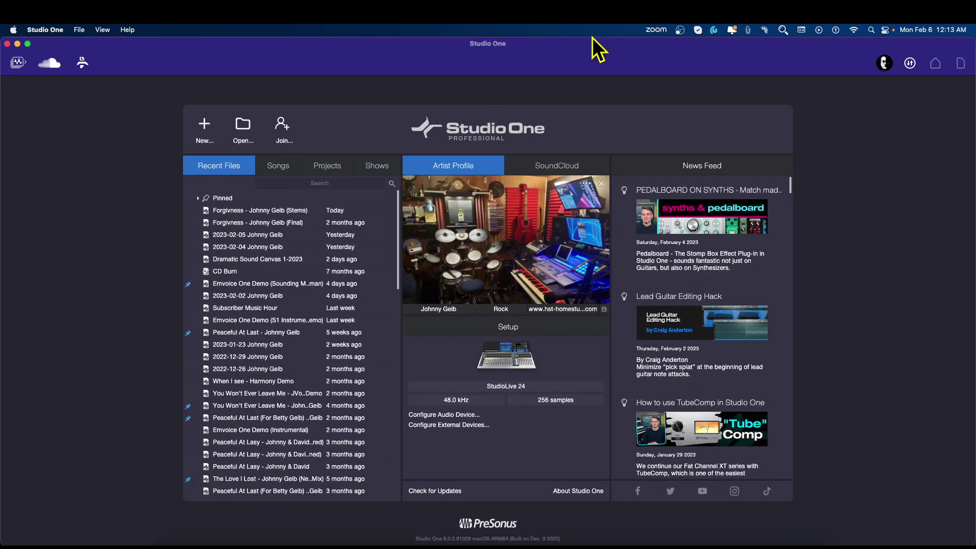
Look at the audio stems in the Forgiveness folder on the desktop in Finder, and return to the Studio One start page.
{"action": "left_click_drag", "start_coordinate": [590, 40], "coordinate": [582, 234]}
{"action": "left_click_drag", "start_coordinate": [802, 171], "coordinate": [746, 93]}
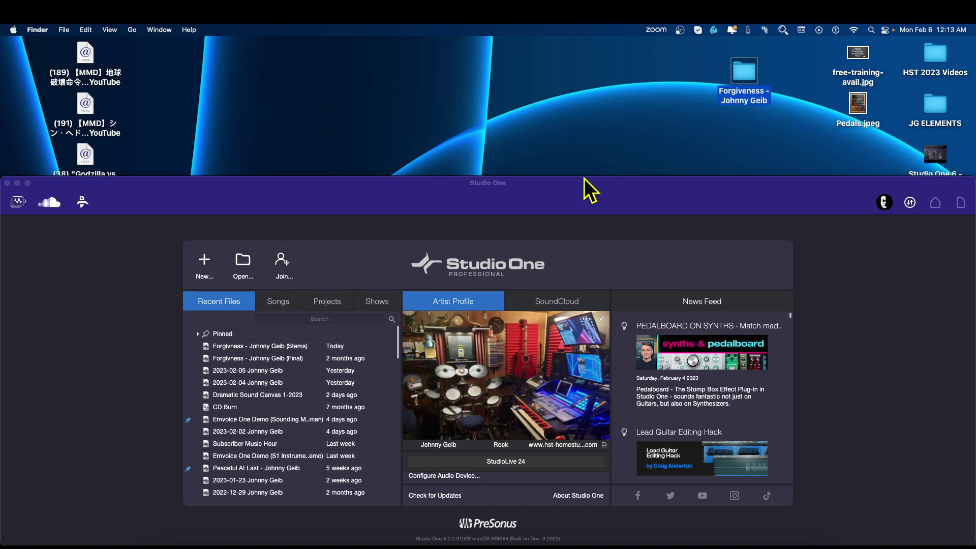
{"action": "double_click", "coordinate": [749, 75]}
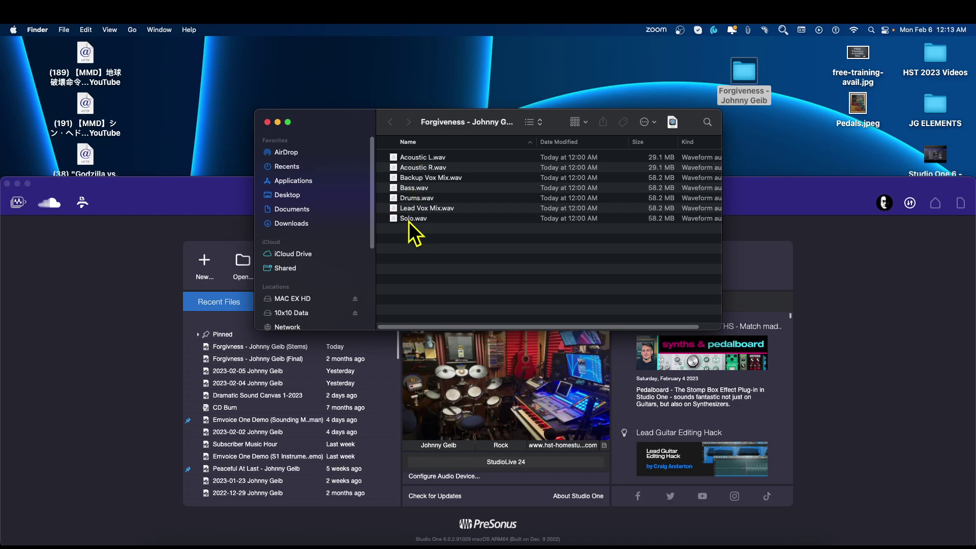
{"action": "left_click", "coordinate": [267, 122]}
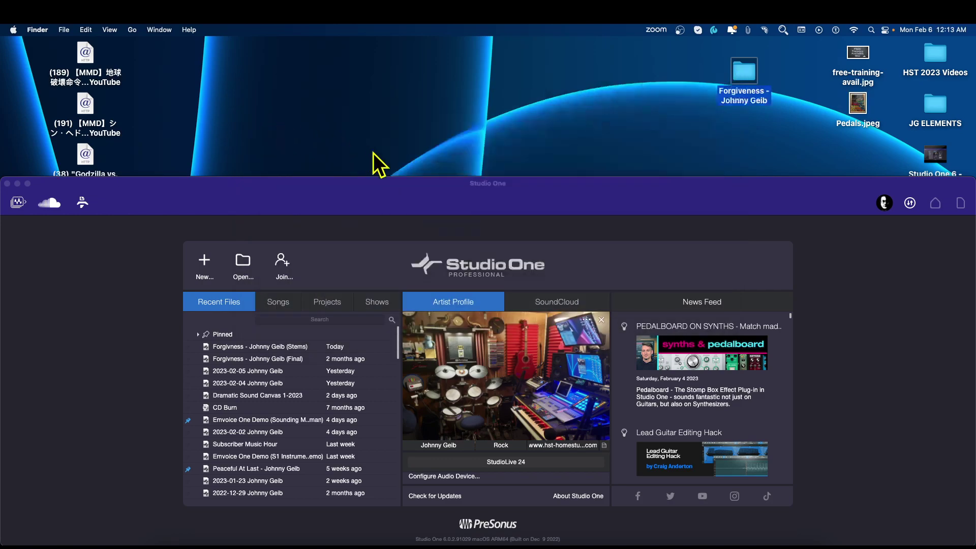
{"action": "left_click", "coordinate": [532, 185]}
{"action": "left_click_drag", "start_coordinate": [538, 172], "coordinate": [540, 26]}
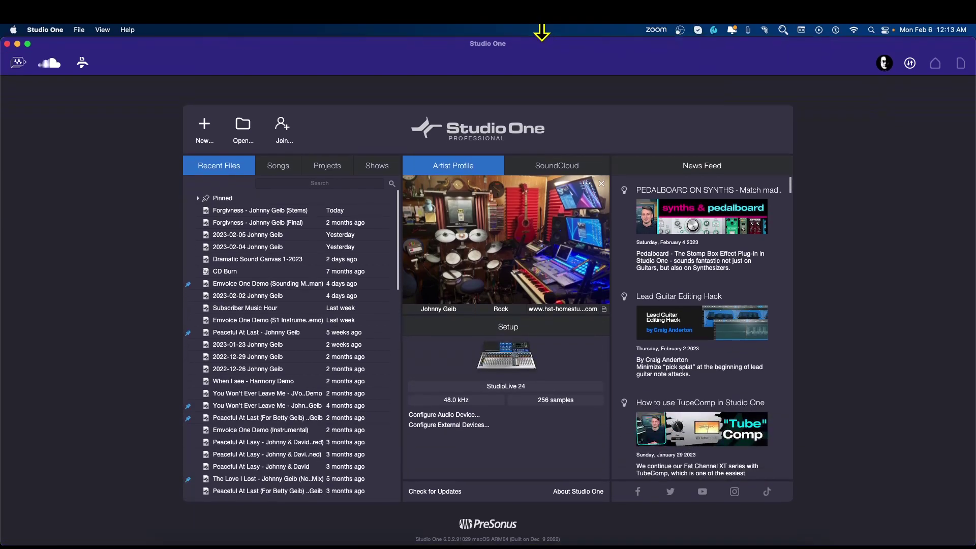
Create a new song from the user template My Basic Mix Template, keeping the suggested name.
{"action": "left_click", "coordinate": [206, 129]}
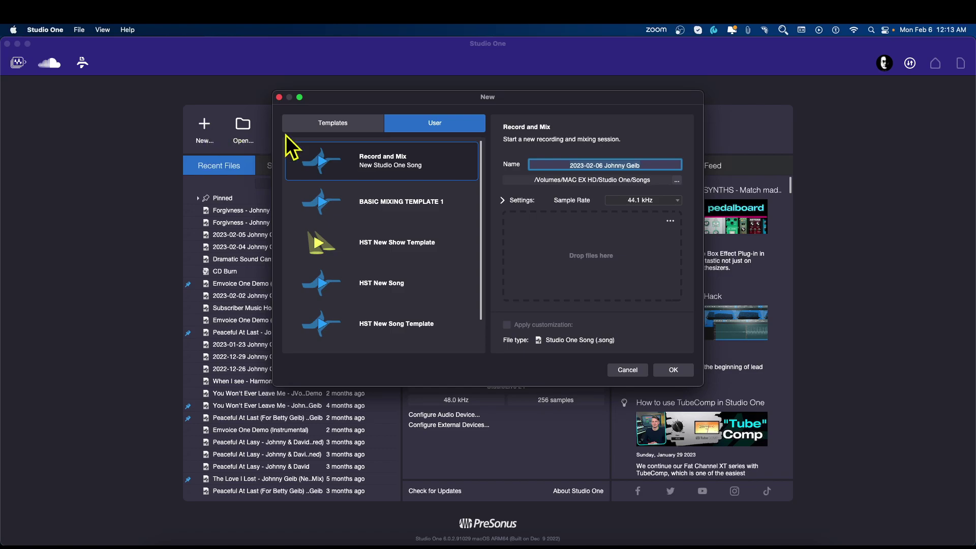
{"action": "left_click", "coordinate": [424, 122]}
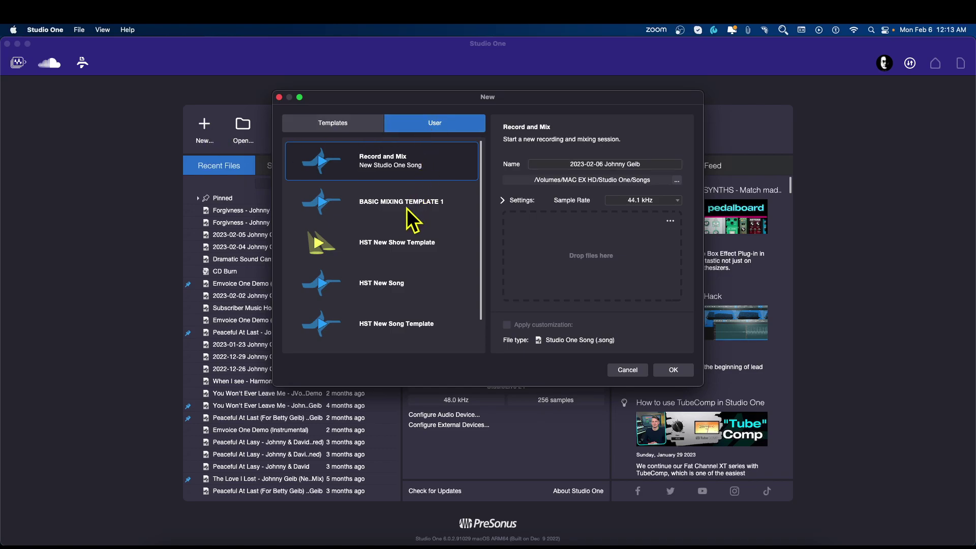
{"action": "scroll", "coordinate": [404, 274], "scroll_direction": "down", "scroll_amount": 2}
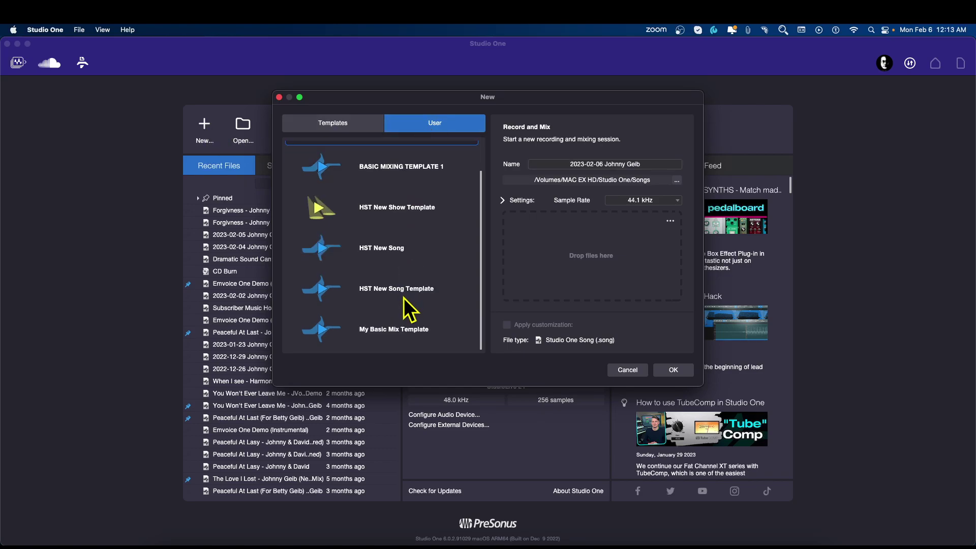
{"action": "double_click", "coordinate": [401, 328]}
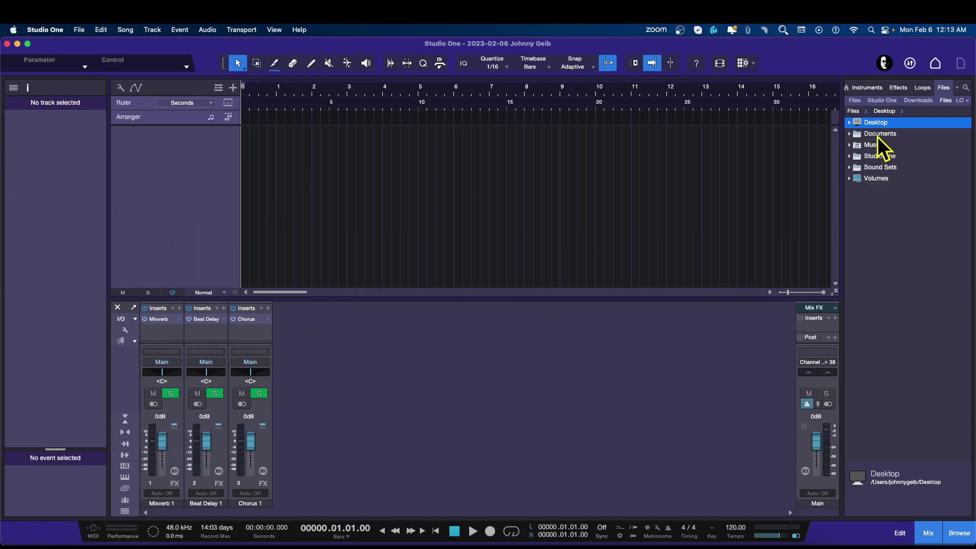
Import all seven WAV stems from the Forgiveness folder on the desktop as separate tracks starting at the beginning of the song.
{"action": "left_click", "coordinate": [850, 123]}
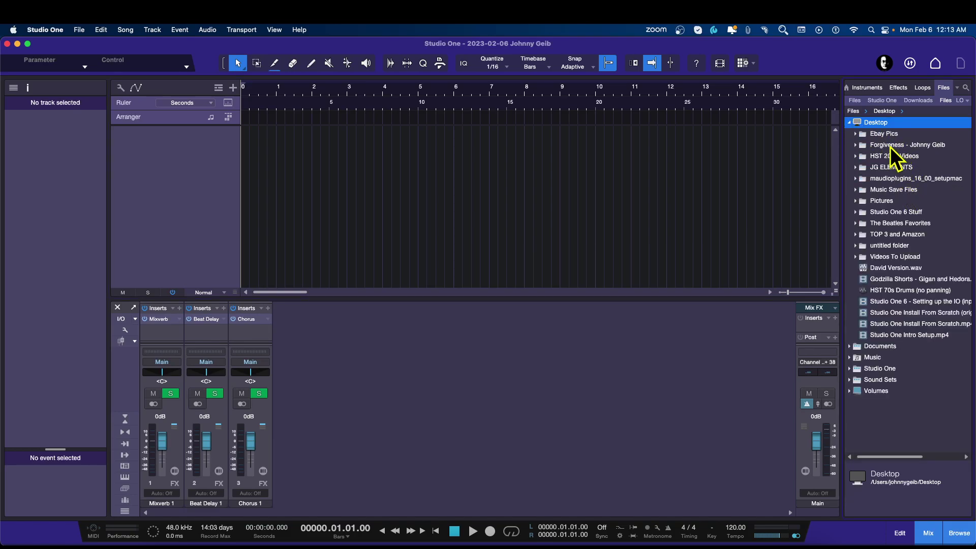
{"action": "left_click", "coordinate": [856, 146]}
{"action": "left_click", "coordinate": [884, 156]}
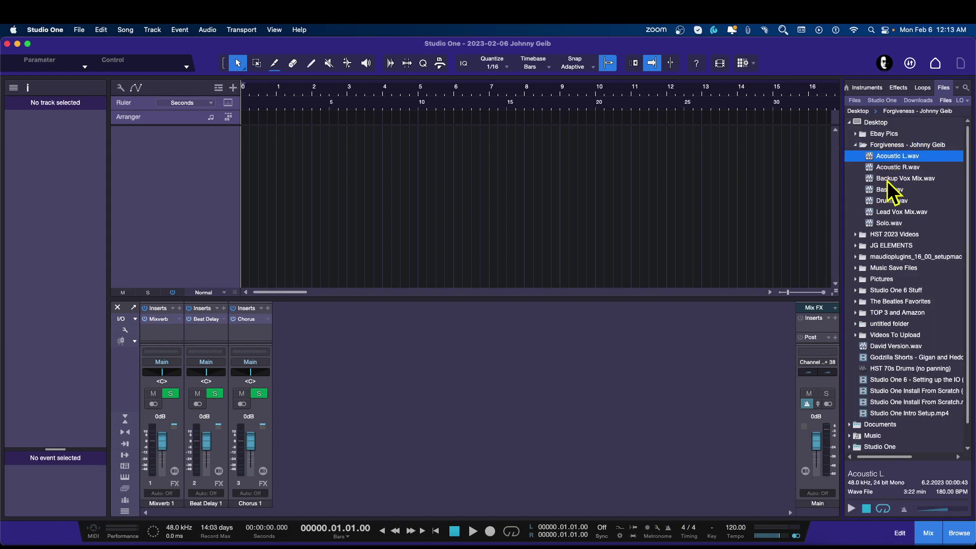
{"action": "left_click", "coordinate": [885, 224], "text": "shift"}
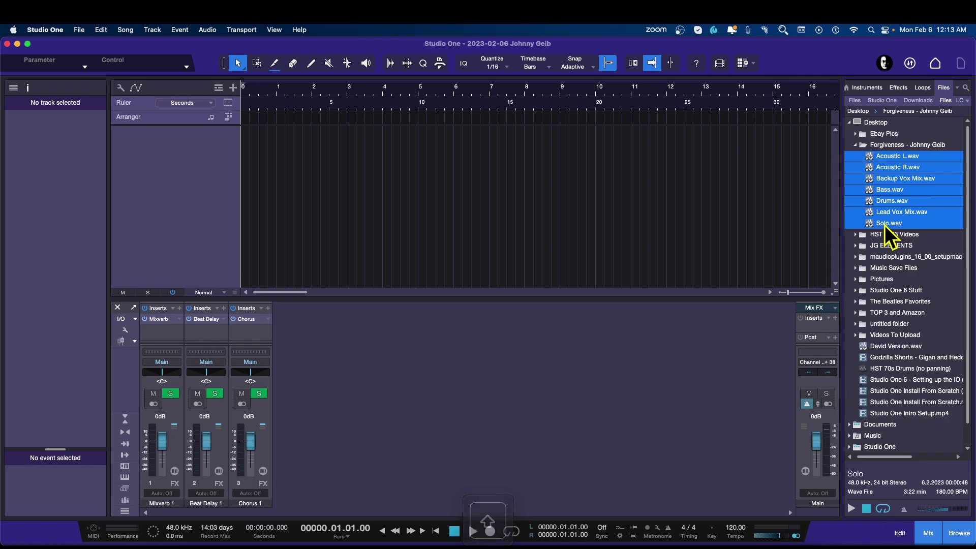
{"action": "left_click_drag", "start_coordinate": [902, 179], "coordinate": [249, 162]}
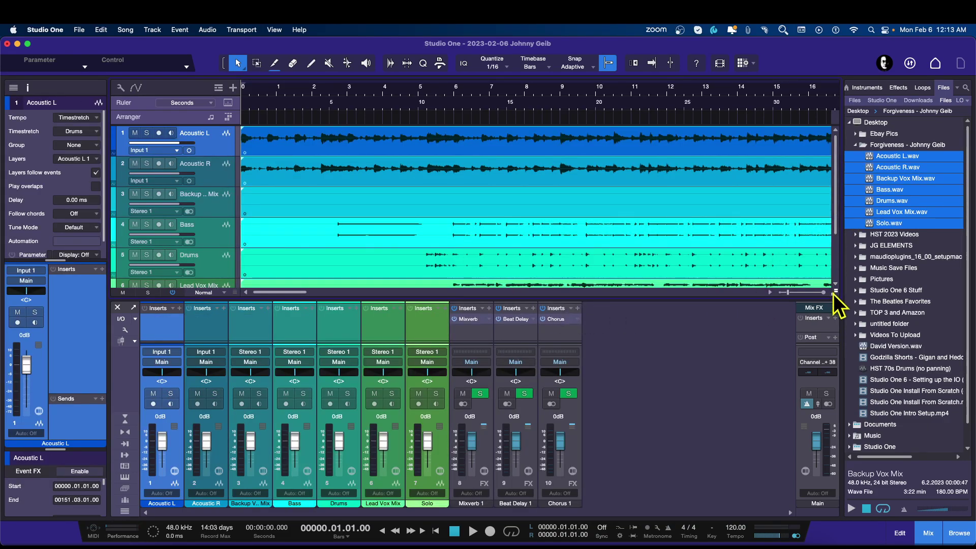
Reduce the track height to Tiny and fit the full length of the song in the arrangement.
{"action": "left_click_drag", "start_coordinate": [836, 293], "coordinate": [835, 348]}
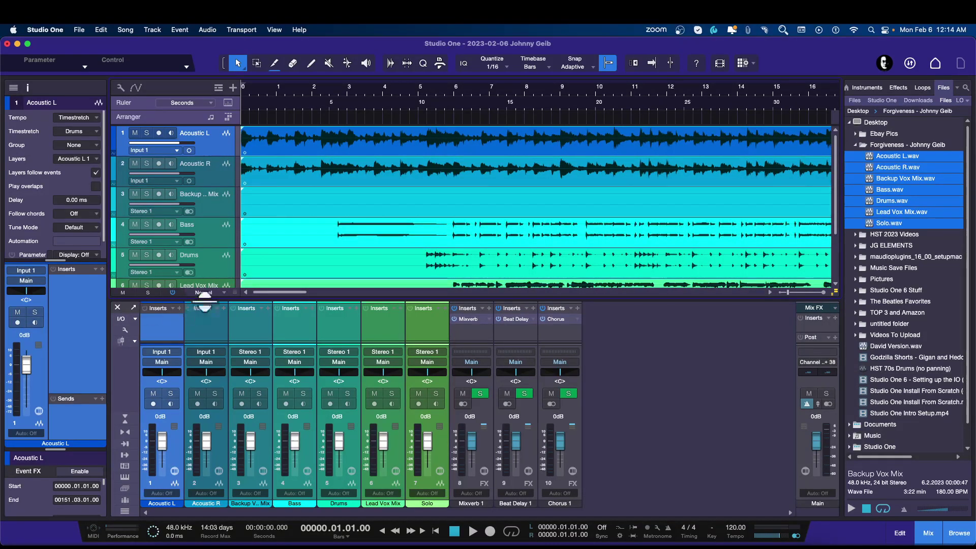
{"action": "key", "text": "d"}
{"action": "key", "text": "d"}
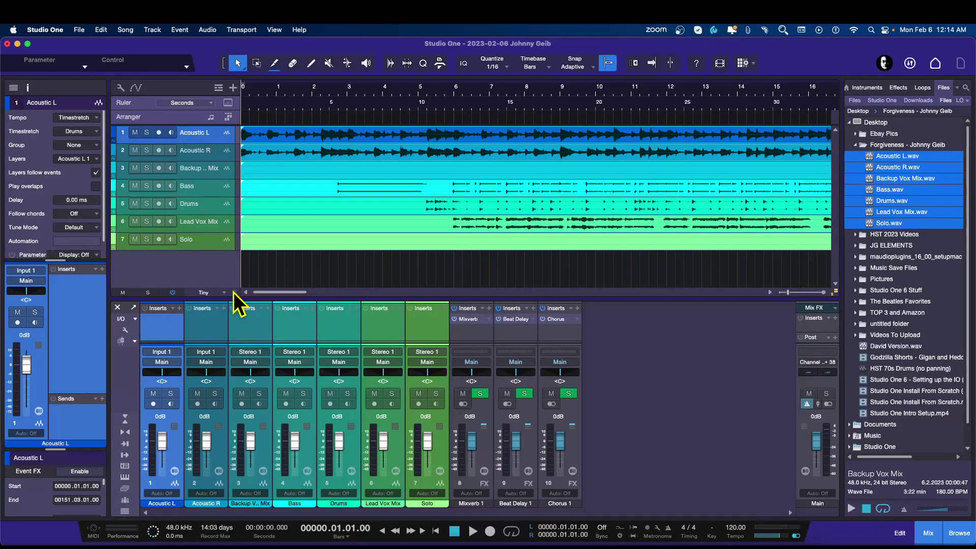
{"action": "key", "text": "shift+e"}
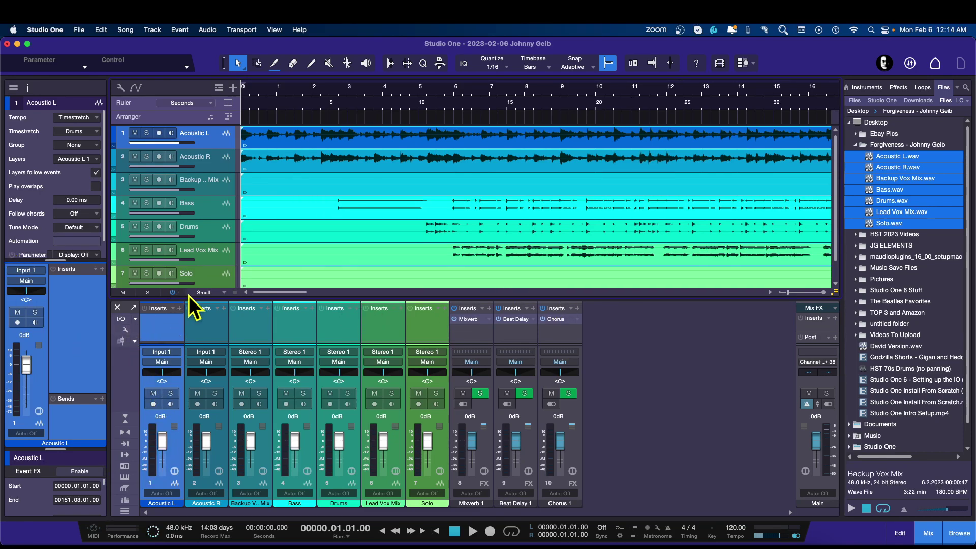
{"action": "left_click", "coordinate": [234, 293]}
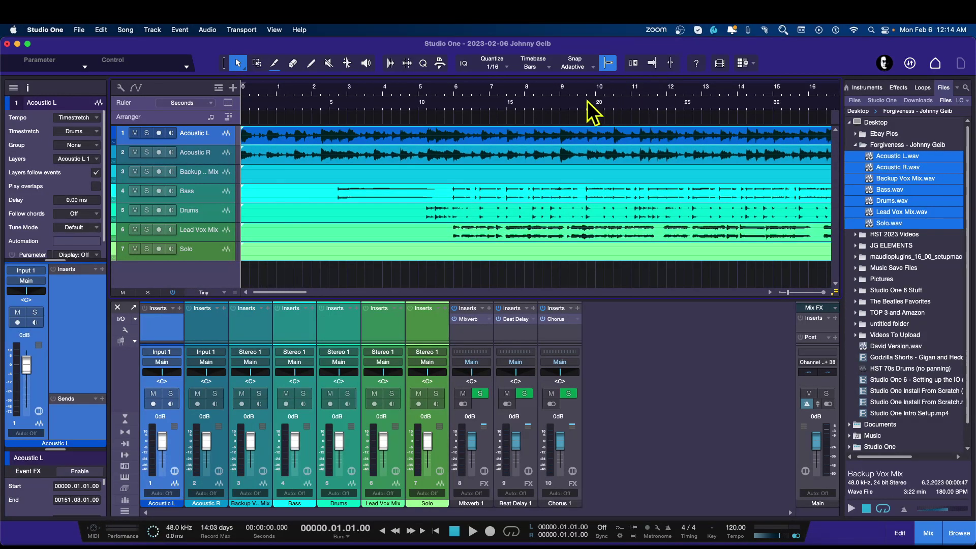
{"action": "left_click_drag", "start_coordinate": [577, 96], "coordinate": [588, 68]}
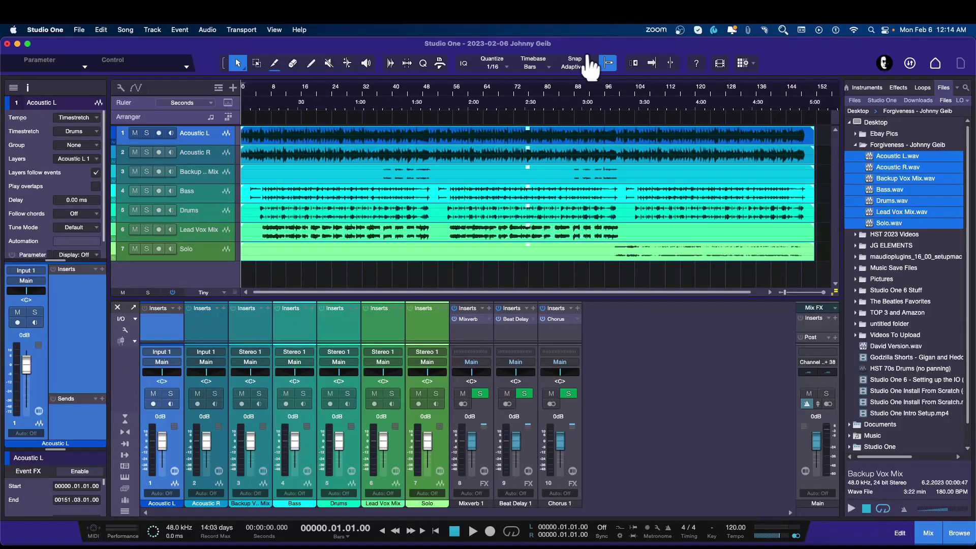
Play the song briefly from bar 25 to hear how the imported stems sound, and stop playback.
{"action": "left_click", "coordinate": [336, 108]}
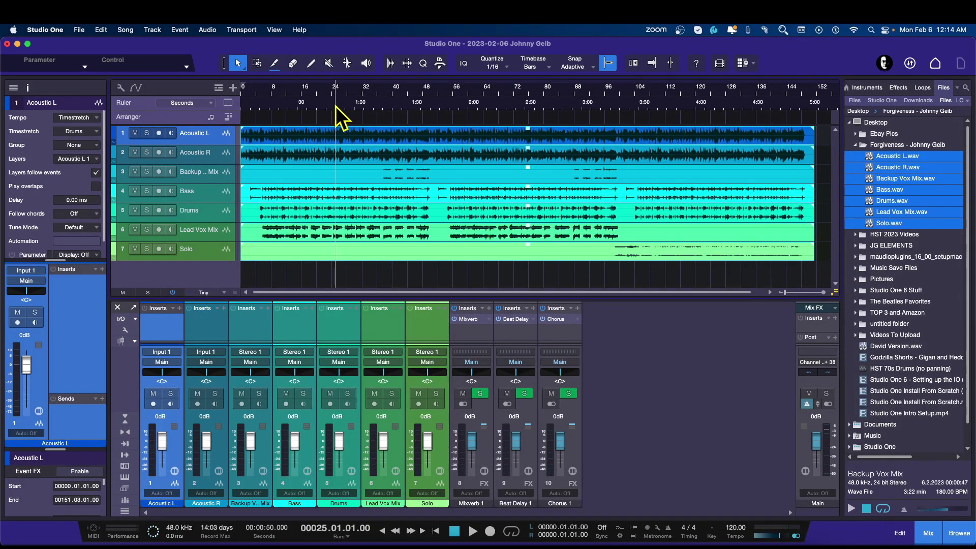
{"action": "key", "text": "space"}
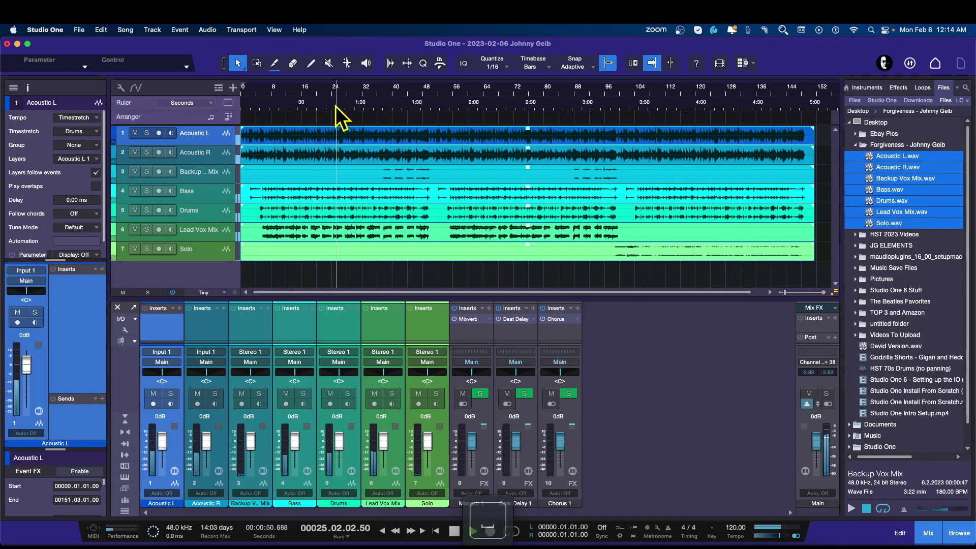
{"action": "key", "text": "space"}
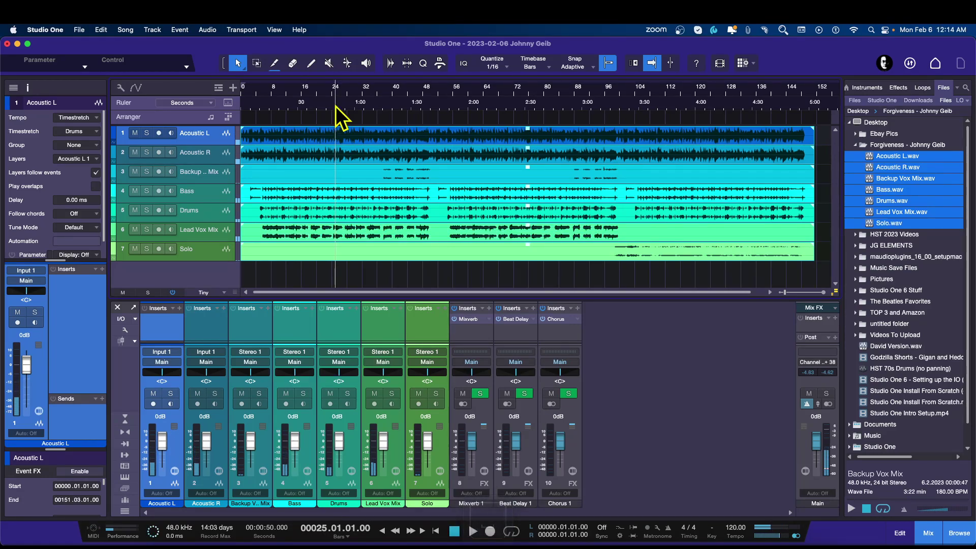
Enlarge the event section of the inspector and check File Tempo for the Acoustic R, Backup Vox Mix and Bass events, including its options.
{"action": "mouse_move", "coordinate": [732, 544]}
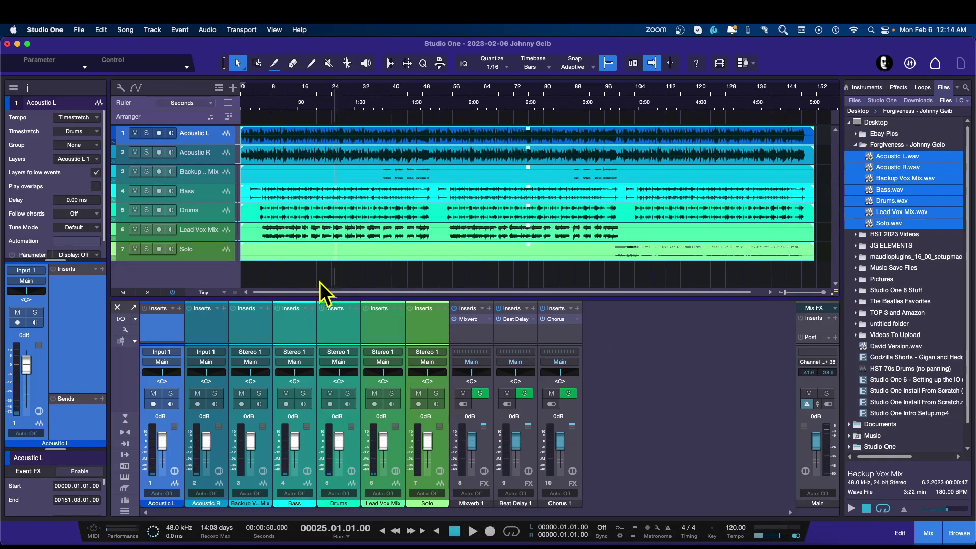
{"action": "left_click_drag", "start_coordinate": [60, 257], "coordinate": [57, 335]}
{"action": "left_click_drag", "start_coordinate": [56, 449], "coordinate": [55, 297]}
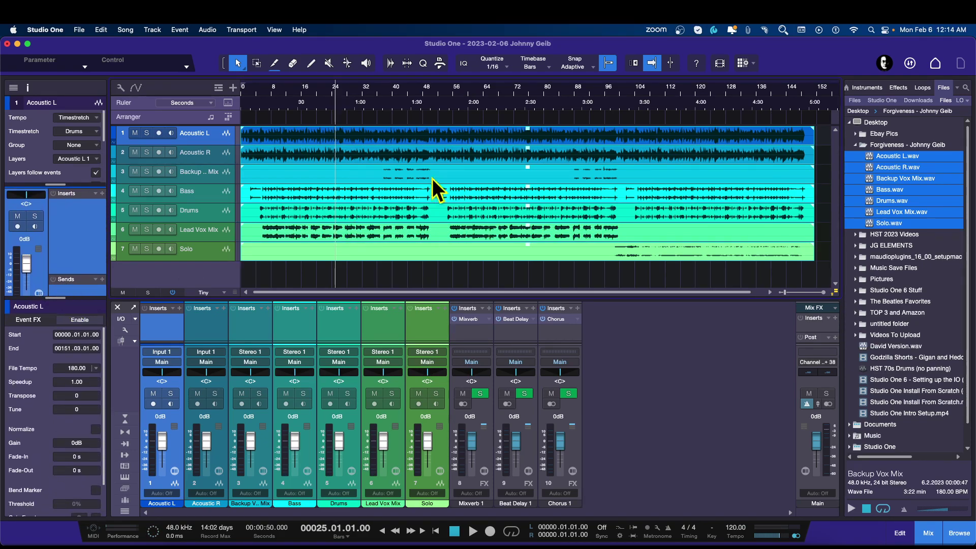
{"action": "left_click", "coordinate": [361, 150]}
{"action": "left_click", "coordinate": [356, 175]}
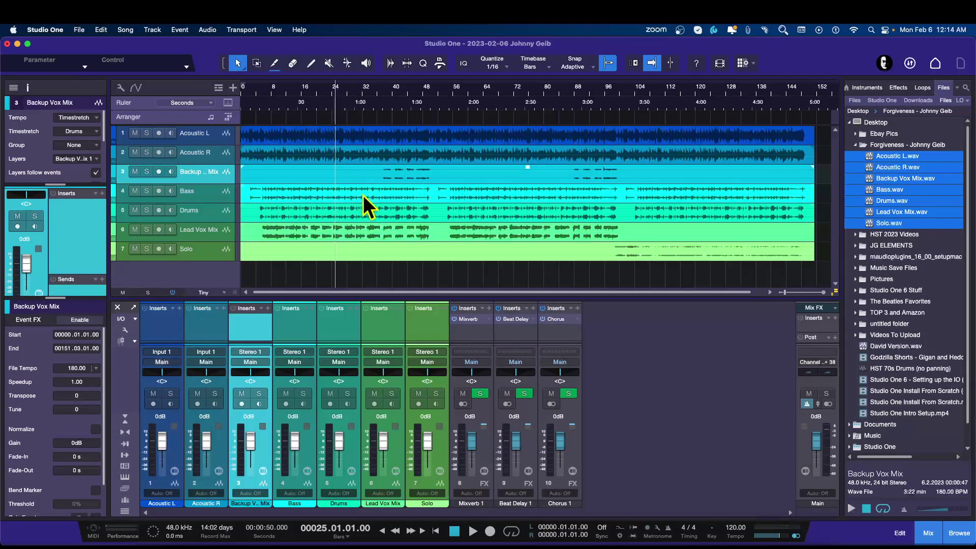
{"action": "left_click", "coordinate": [364, 198]}
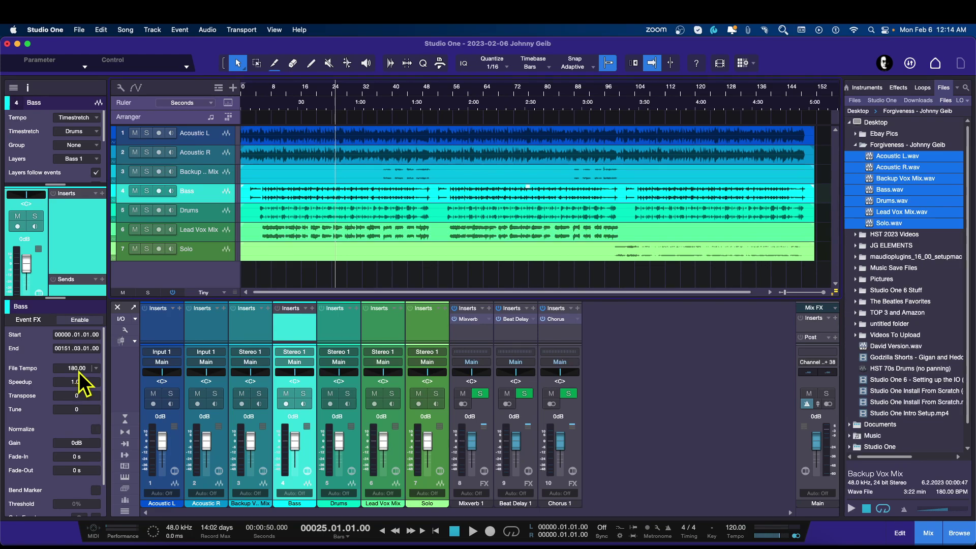
{"action": "left_click", "coordinate": [96, 369]}
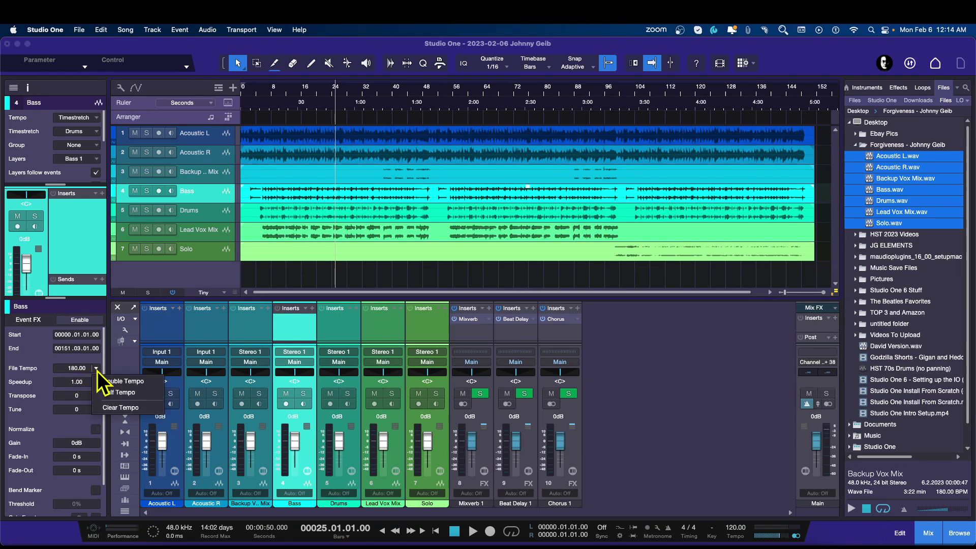
{"action": "left_click", "coordinate": [120, 409]}
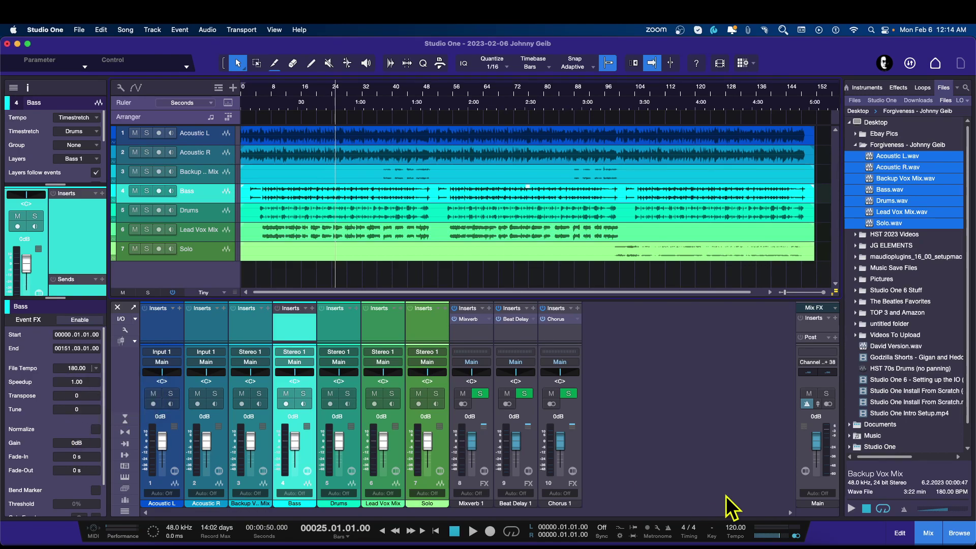
Set the song tempo to 180 BPM.
{"action": "left_click", "coordinate": [736, 528]}
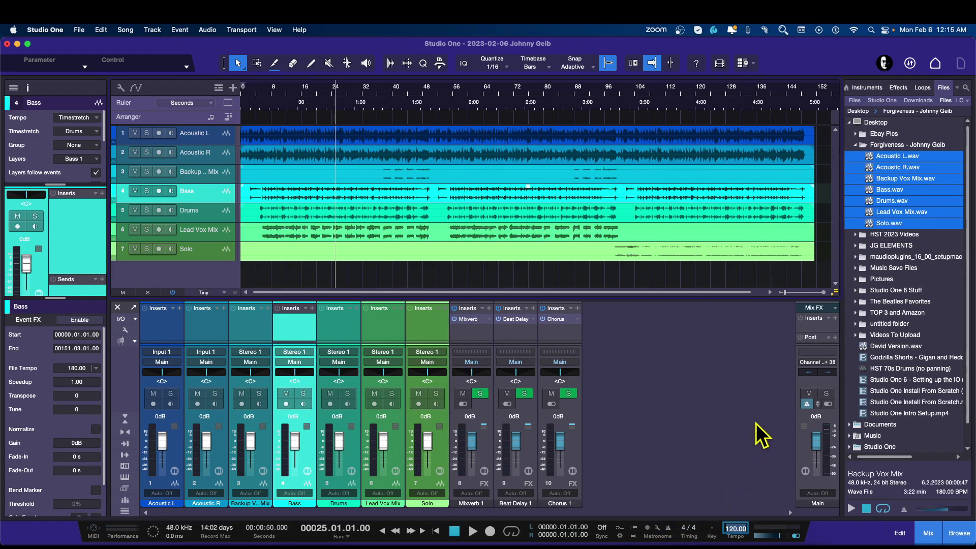
{"action": "type", "text": "180"}
{"action": "key", "text": "Return"}
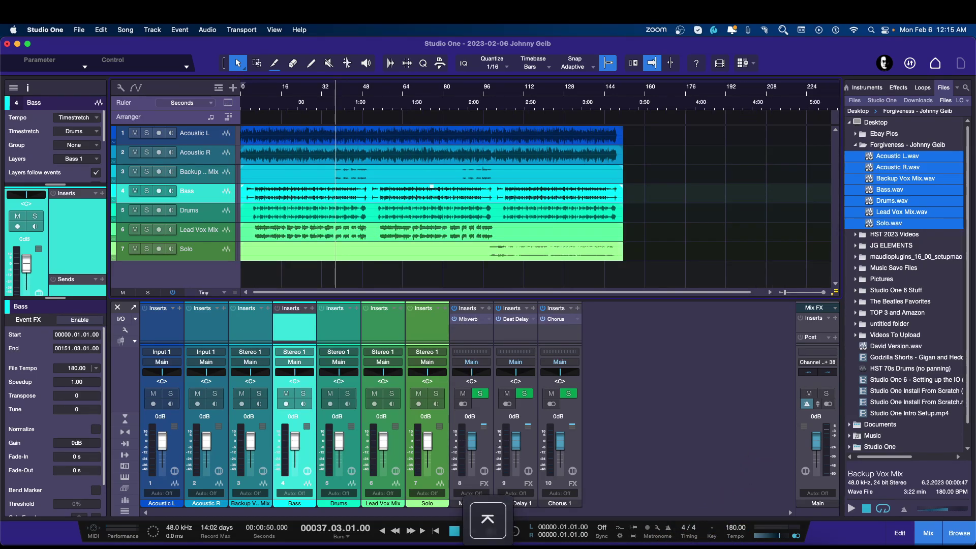
Play a few bars from the current playback position to check the stems at the new tempo, and stop playback.
{"action": "left_click_drag", "start_coordinate": [257, 98], "coordinate": [282, 107]}
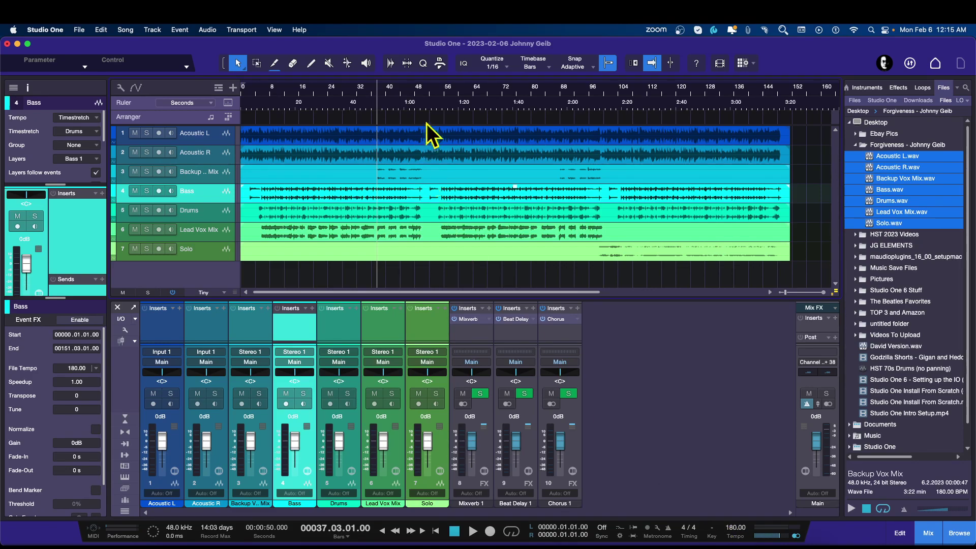
{"action": "key", "text": "space"}
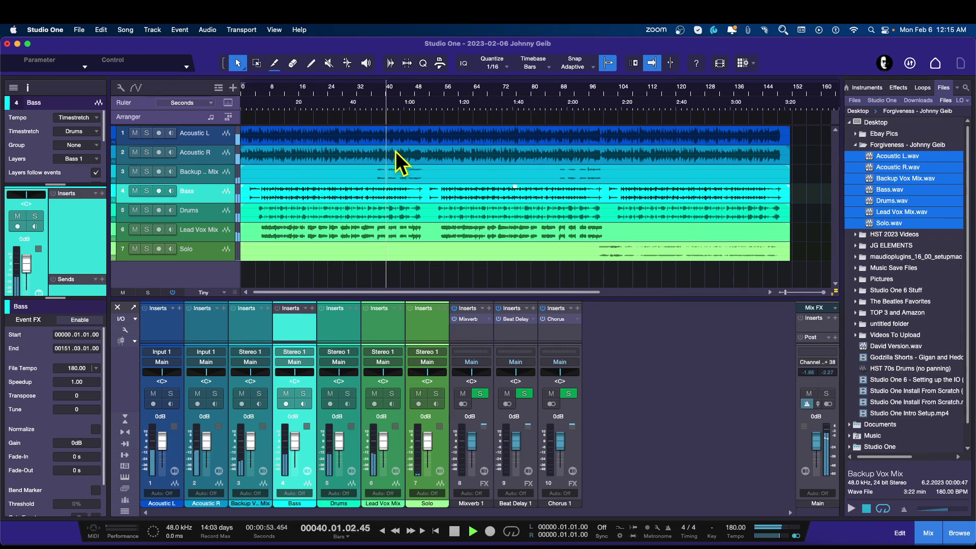
{"action": "key", "text": "space"}
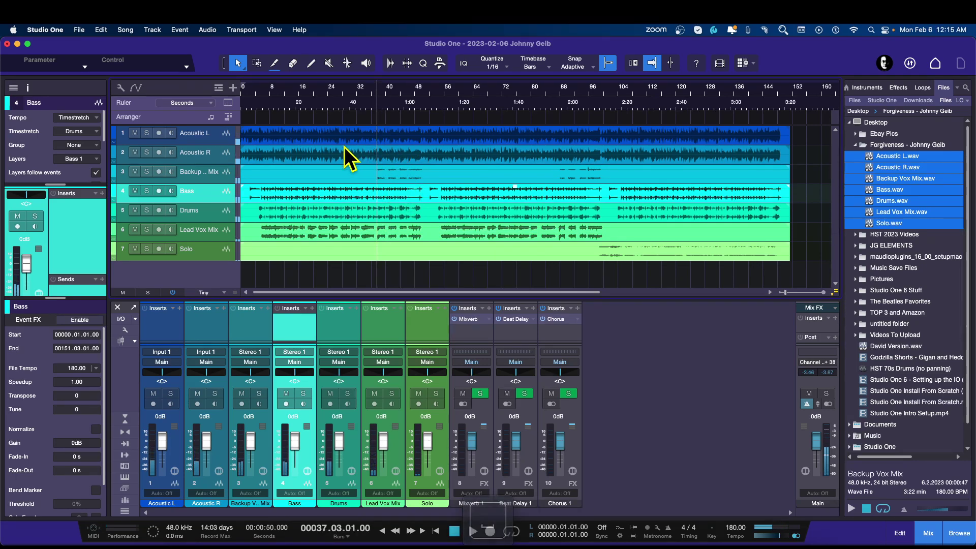
Reorder the tracks as Drums, Bass, Acoustic L, Acoustic R, Solo, Lead Vox Mix and Backup Vox Mix.
{"action": "left_click_drag", "start_coordinate": [211, 212], "coordinate": [208, 132]}
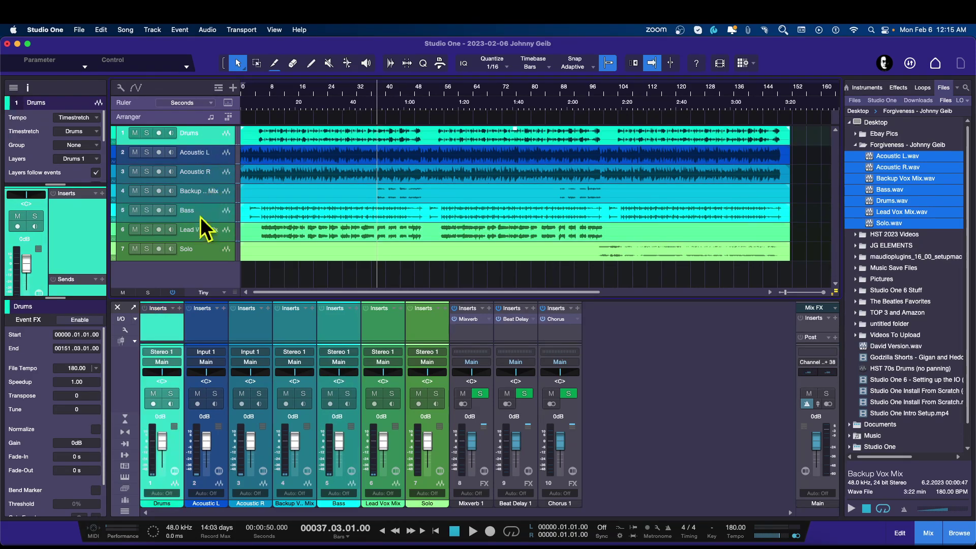
{"action": "left_click_drag", "start_coordinate": [194, 213], "coordinate": [208, 148]}
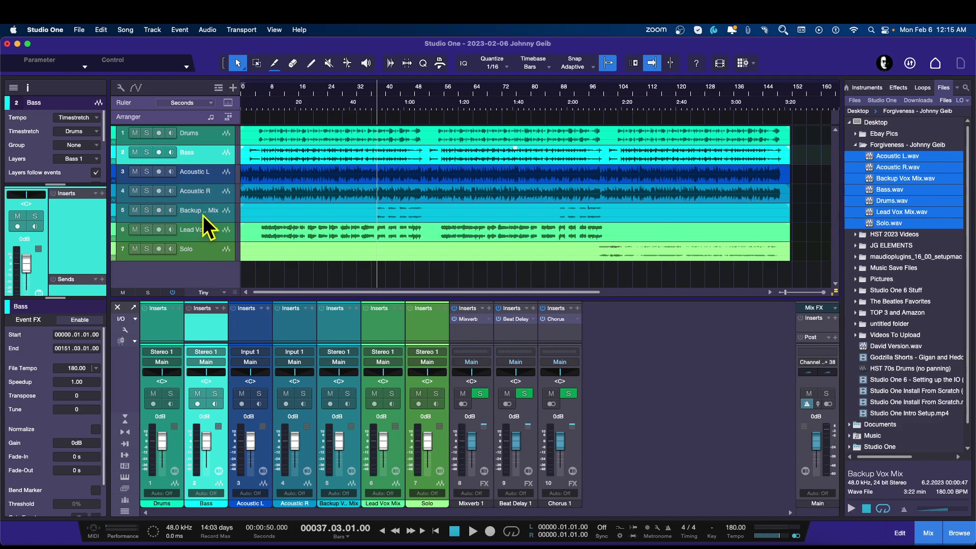
{"action": "left_click_drag", "start_coordinate": [204, 234], "coordinate": [206, 209]}
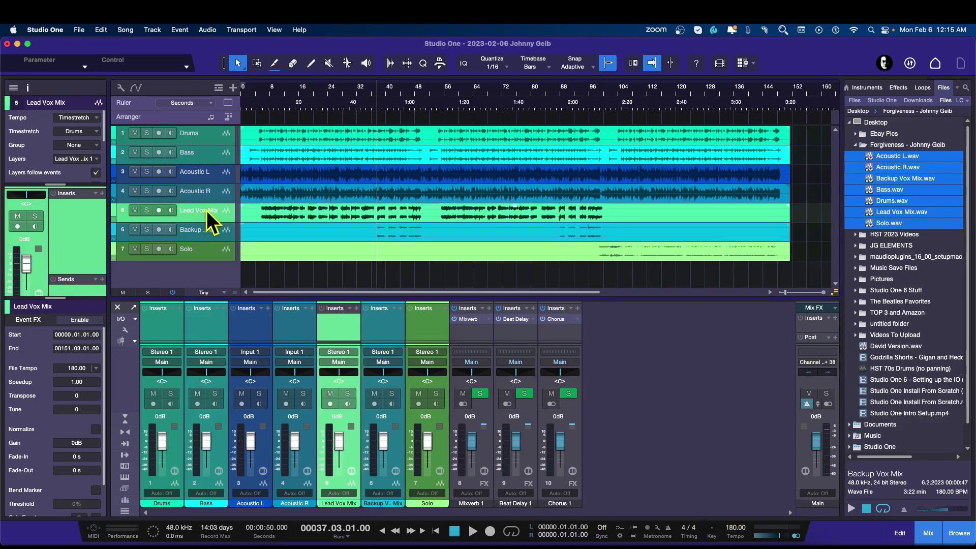
{"action": "left_click_drag", "start_coordinate": [197, 252], "coordinate": [208, 204]}
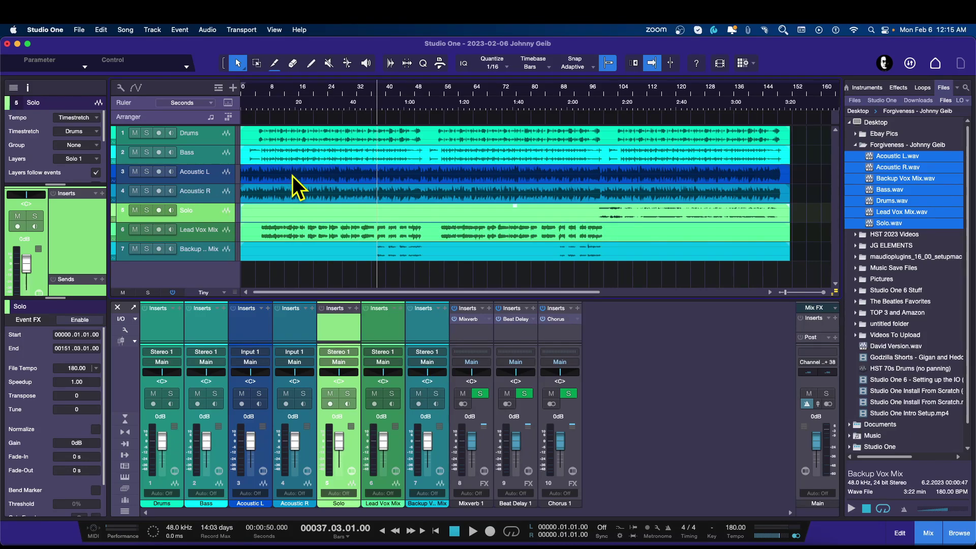
Color the Drums track bright red and the Bass track blue.
{"action": "left_click", "coordinate": [115, 133]}
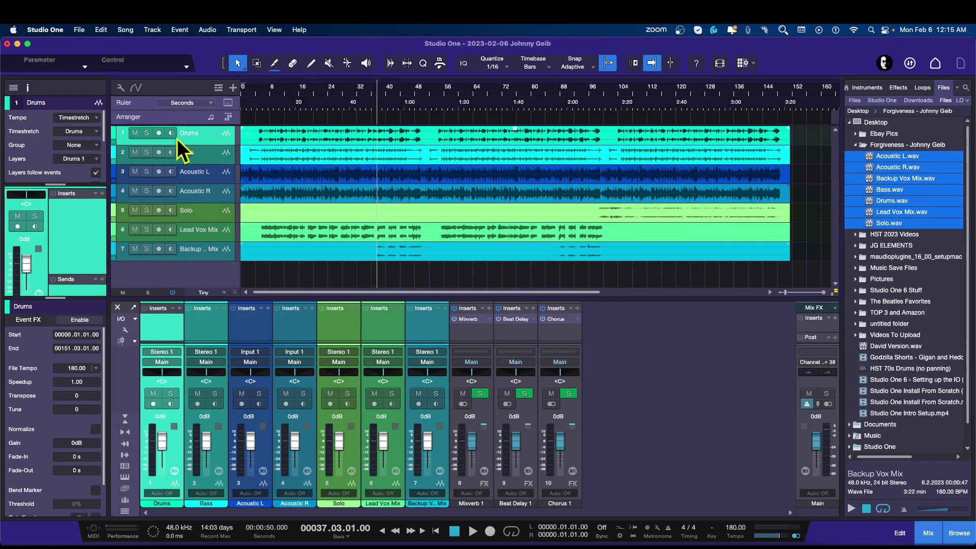
{"action": "left_click", "coordinate": [115, 130]}
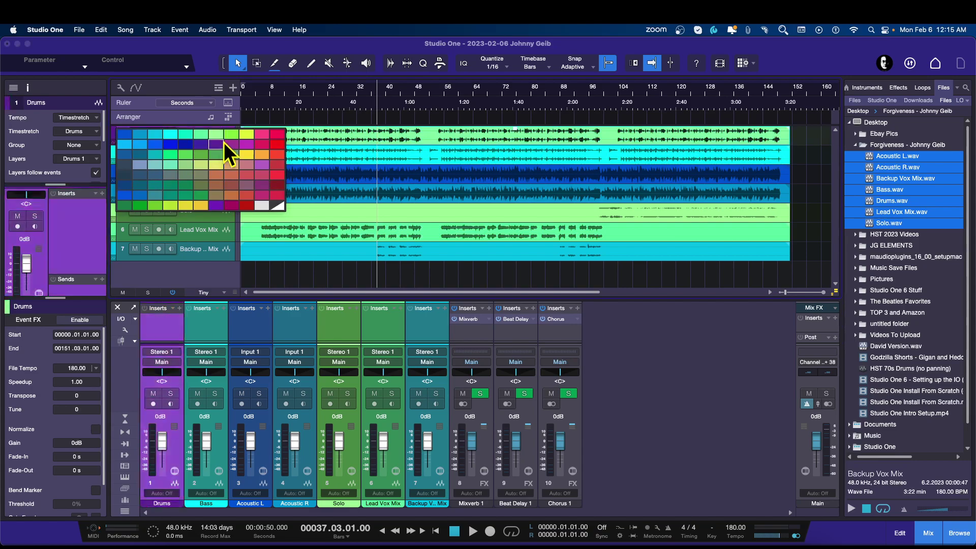
{"action": "left_click", "coordinate": [282, 145]}
{"action": "left_click", "coordinate": [114, 151]}
{"action": "left_click", "coordinate": [113, 151]}
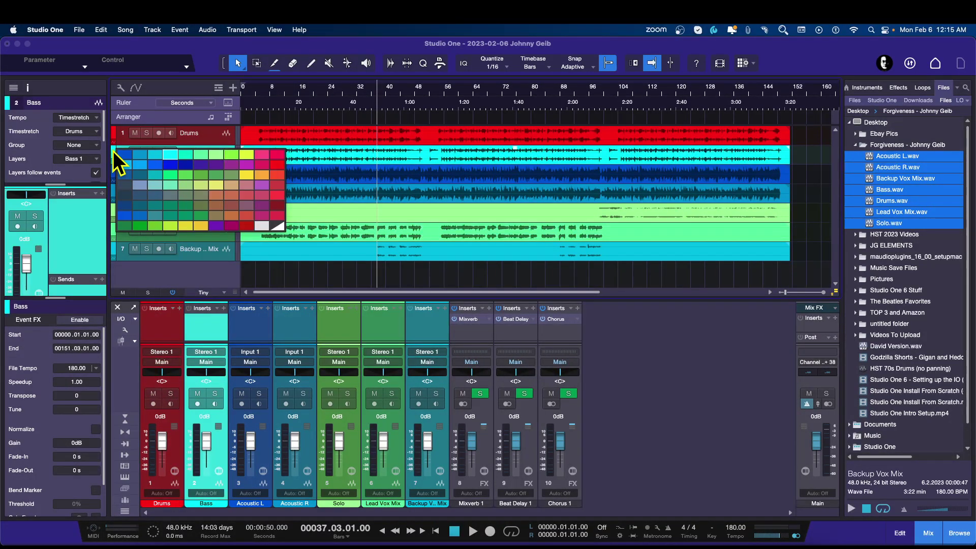
{"action": "left_click", "coordinate": [158, 166]}
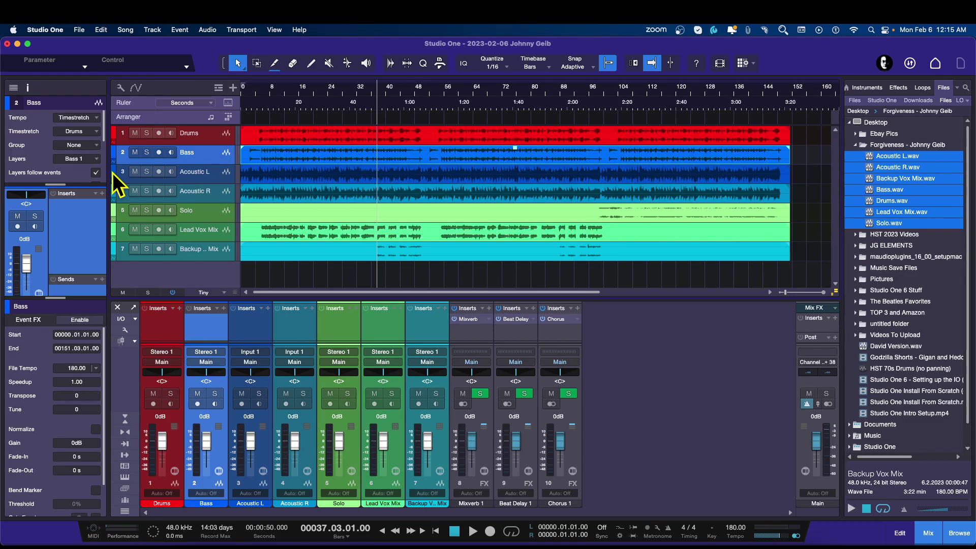
Color the Acoustic L track yellow, the Acoustic R track green and the Solo track light red.
{"action": "left_click", "coordinate": [112, 173]}
{"action": "left_click", "coordinate": [113, 172]}
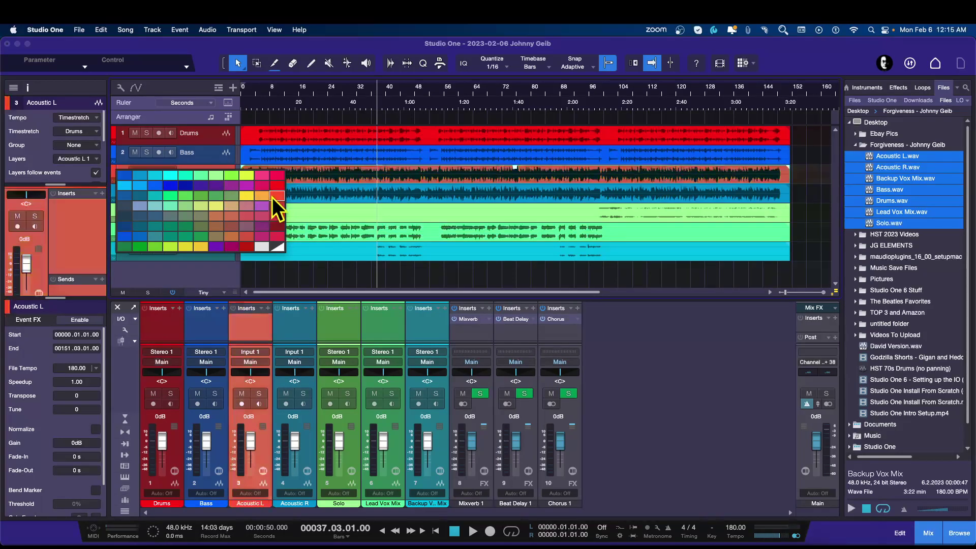
{"action": "left_click", "coordinate": [244, 196]}
{"action": "left_click", "coordinate": [114, 191]}
{"action": "left_click", "coordinate": [114, 192]}
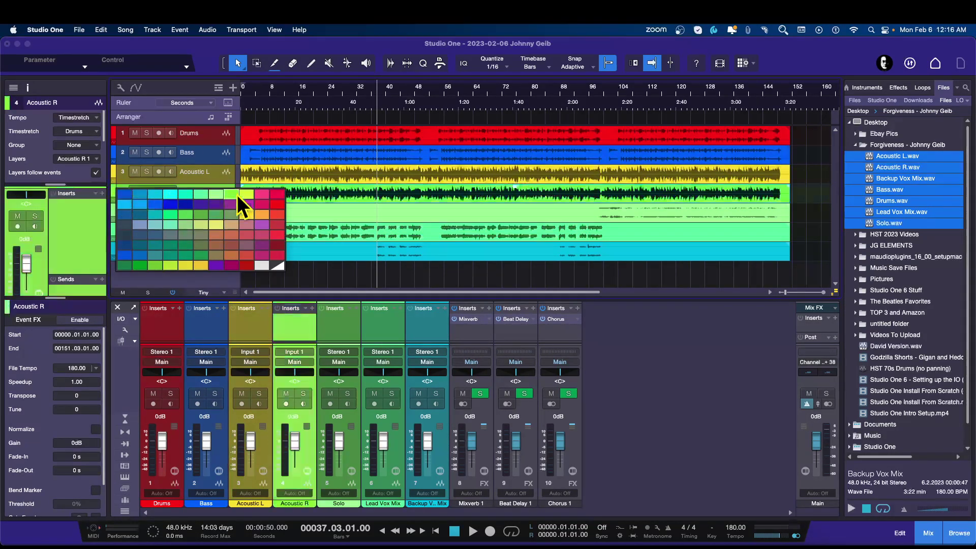
{"action": "left_click", "coordinate": [129, 266]}
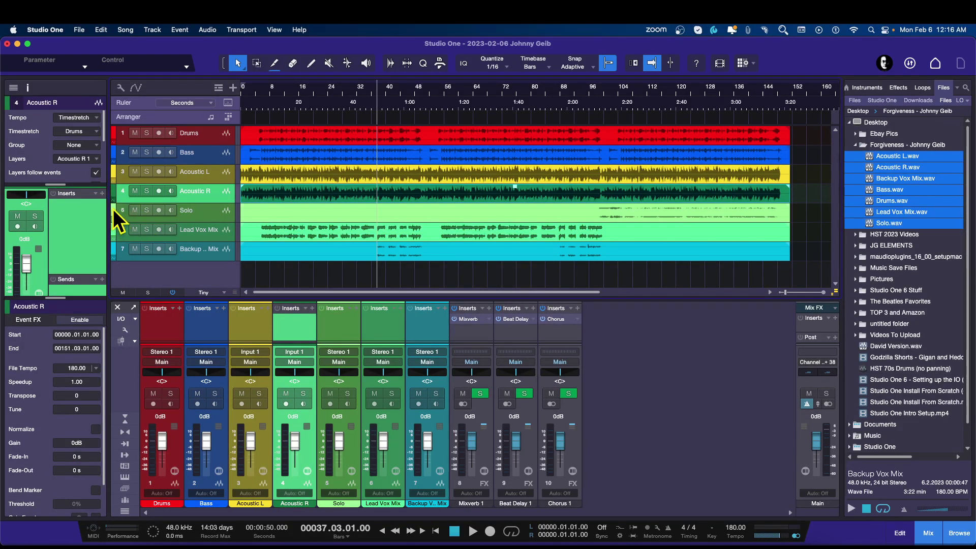
{"action": "left_click", "coordinate": [113, 209]}
{"action": "left_click", "coordinate": [277, 234]}
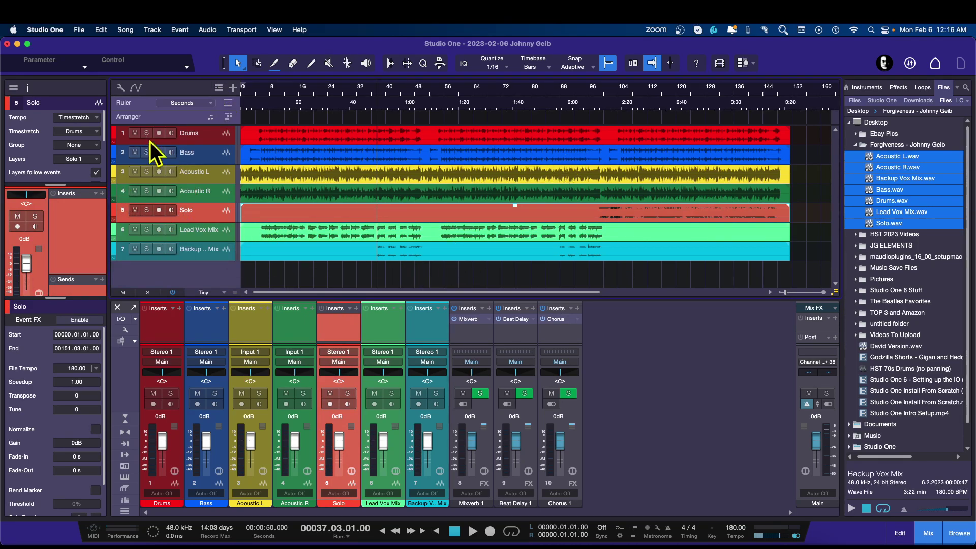
Check the Solo follows Selection option, solo the Drums track and move the solo down through the tracks and back to Drums.
{"action": "left_click", "coordinate": [121, 89]}
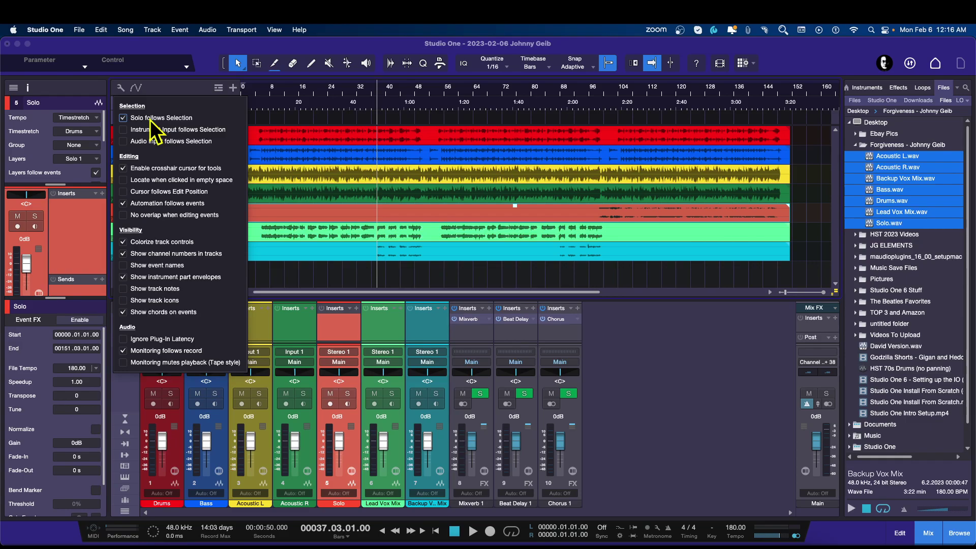
{"action": "left_click", "coordinate": [175, 92]}
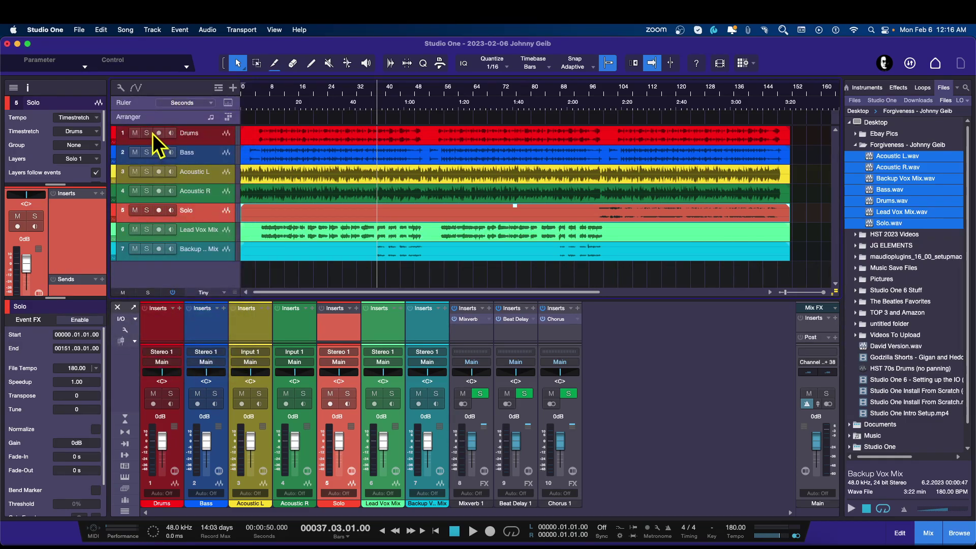
{"action": "left_click", "coordinate": [147, 133]}
{"action": "left_click", "coordinate": [206, 160]}
{"action": "left_click", "coordinate": [209, 173]}
{"action": "left_click", "coordinate": [204, 194]}
{"action": "left_click", "coordinate": [202, 231]}
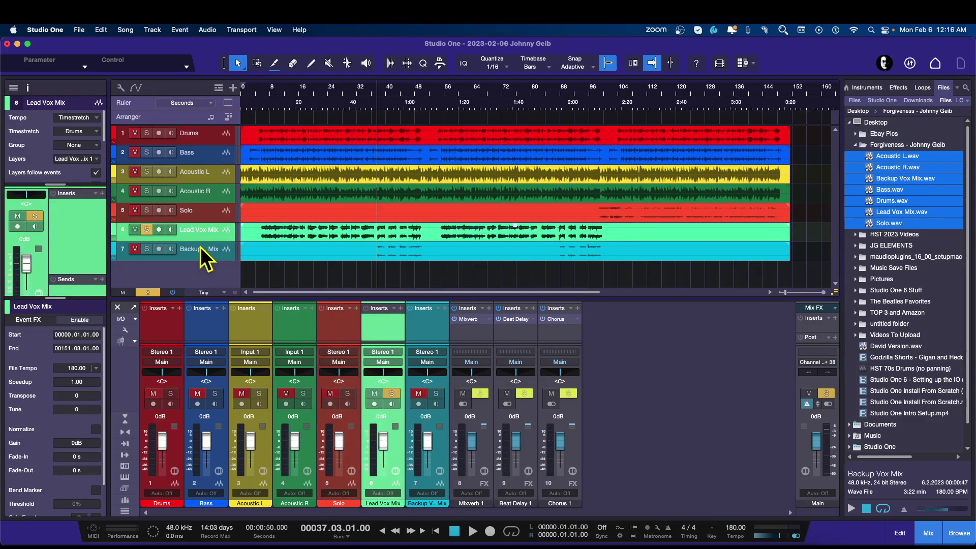
{"action": "left_click", "coordinate": [205, 208]}
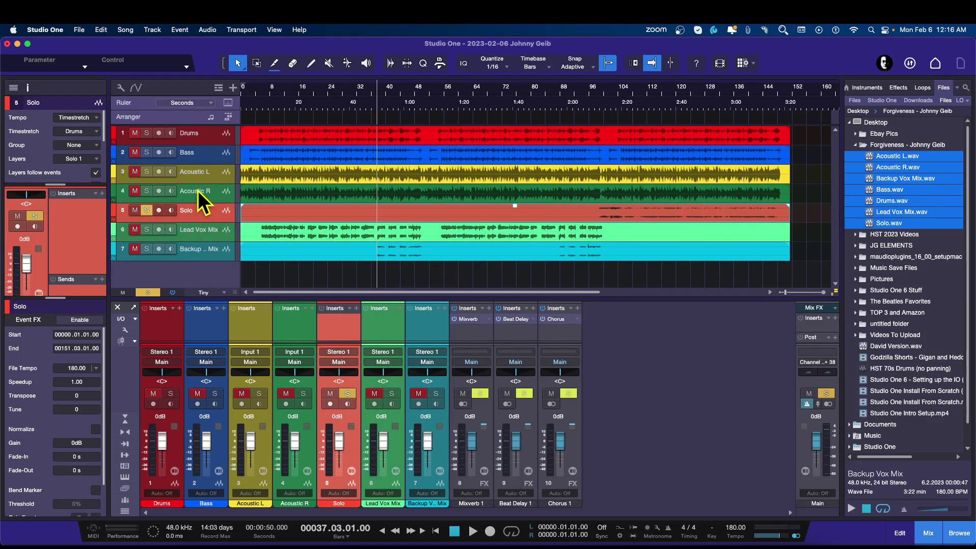
{"action": "left_click", "coordinate": [197, 191]}
{"action": "left_click", "coordinate": [202, 168]}
{"action": "left_click", "coordinate": [201, 152]}
{"action": "left_click", "coordinate": [203, 134]}
Start playback with Drums soloed and audition the Bass, Acoustic L and Acoustic R tracks one after another.
{"action": "key", "text": "space"}
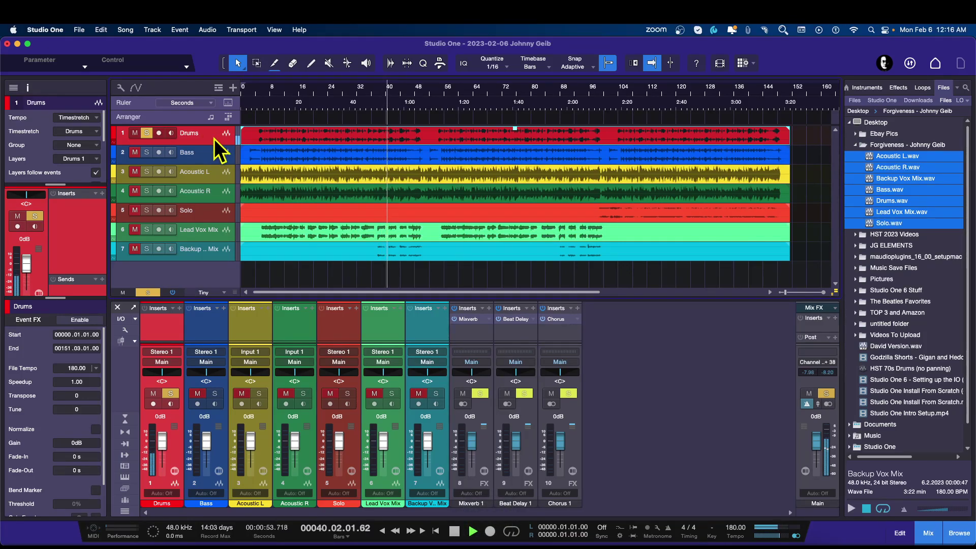
{"action": "left_click", "coordinate": [203, 157]}
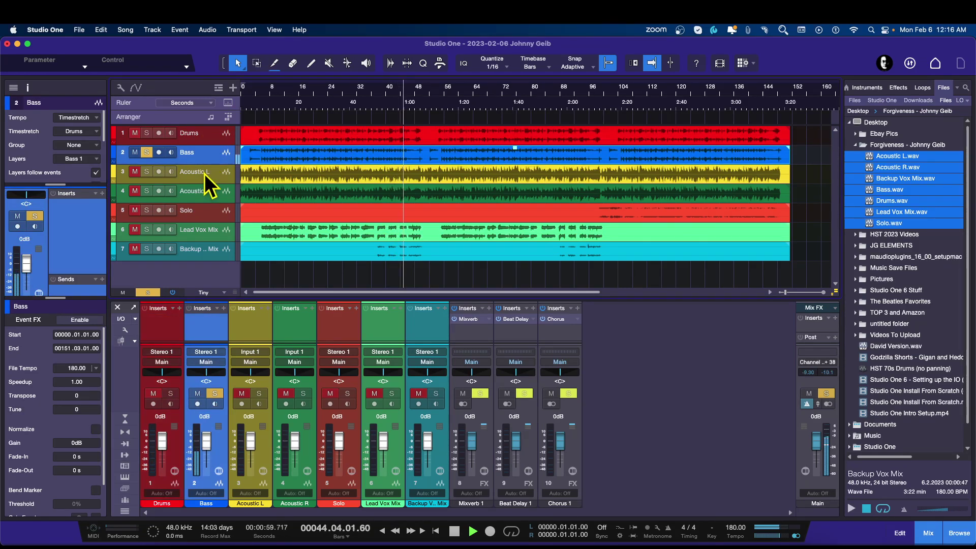
{"action": "left_click", "coordinate": [204, 174]}
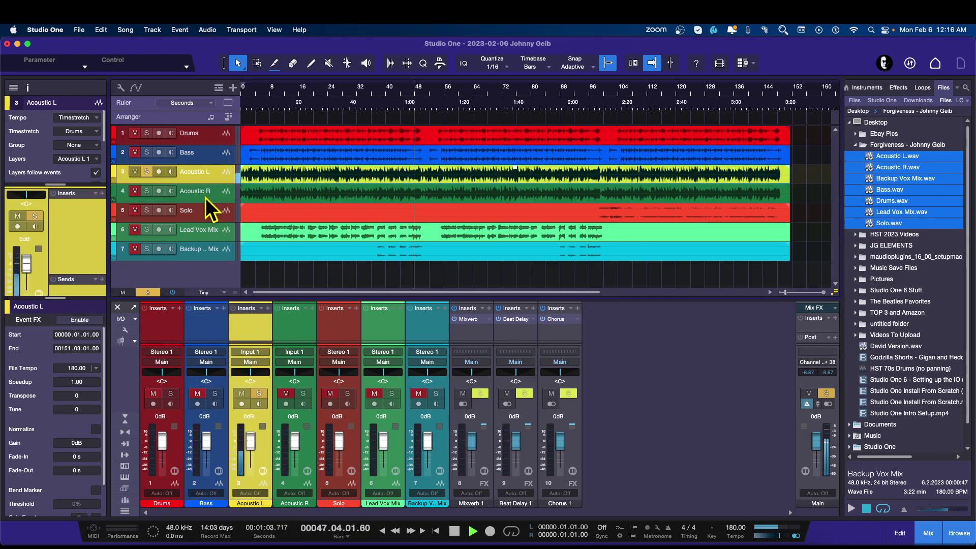
{"action": "left_click", "coordinate": [205, 196]}
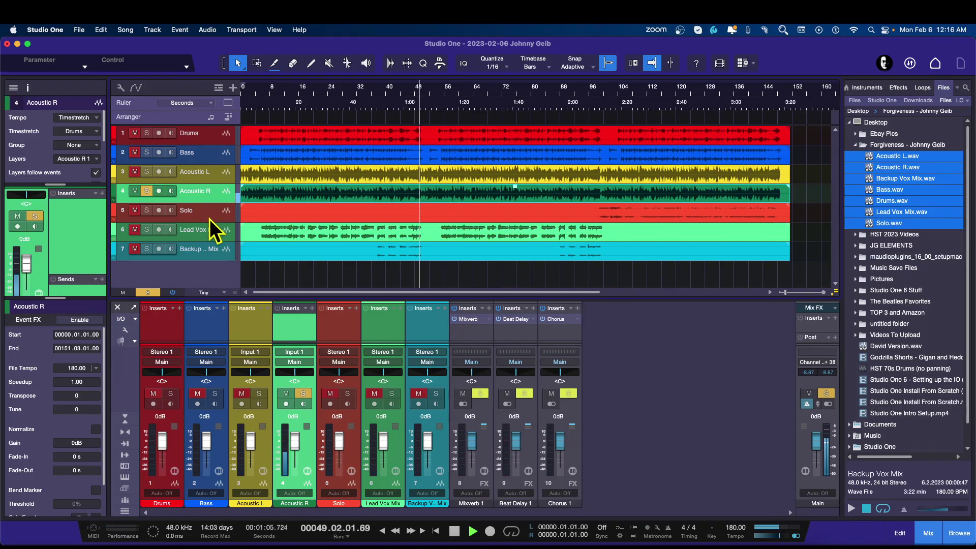
Audition the Solo track from its first notes, and the Lead Vox Mix track from about bar 65.
{"action": "left_click", "coordinate": [209, 214]}
{"action": "left_click", "coordinate": [611, 106]}
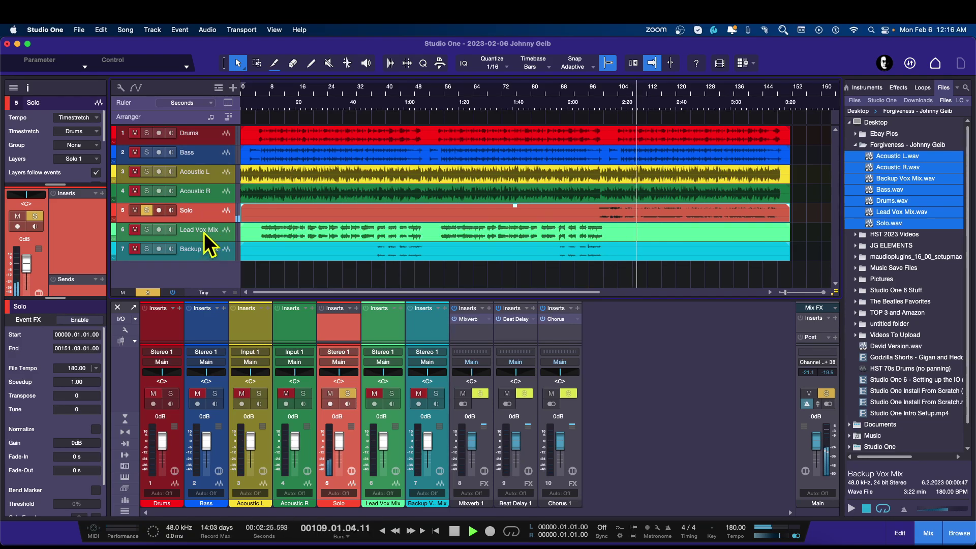
{"action": "left_click", "coordinate": [481, 108]}
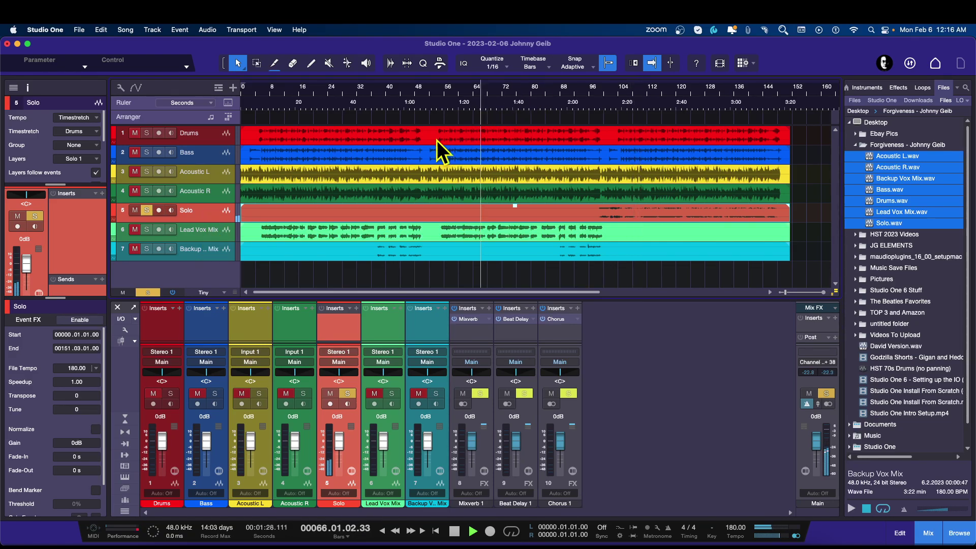
{"action": "left_click", "coordinate": [209, 234]}
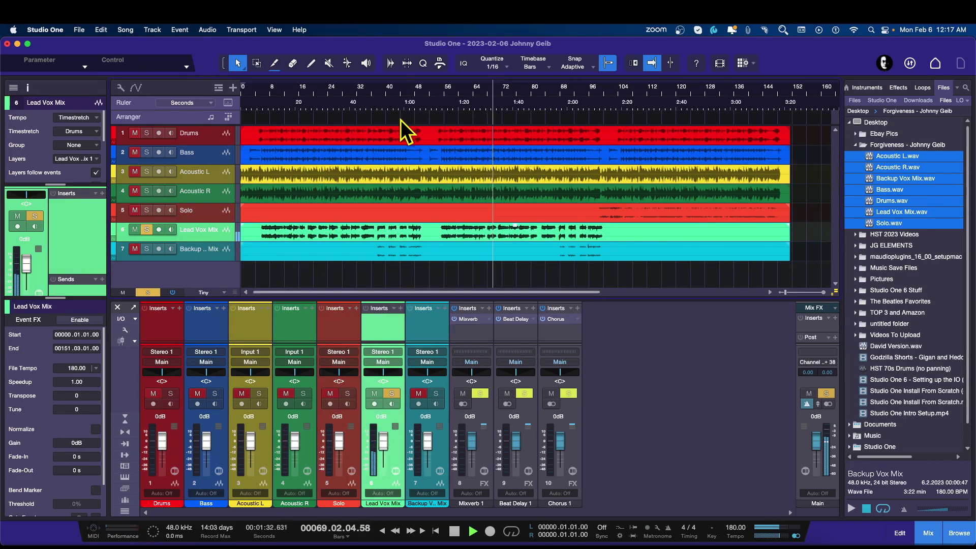
Listen to Backup Vox Mix together with the soloed Lead Vox Mix from about bar 38, clear both solos and stop playback.
{"action": "left_click", "coordinate": [382, 107]}
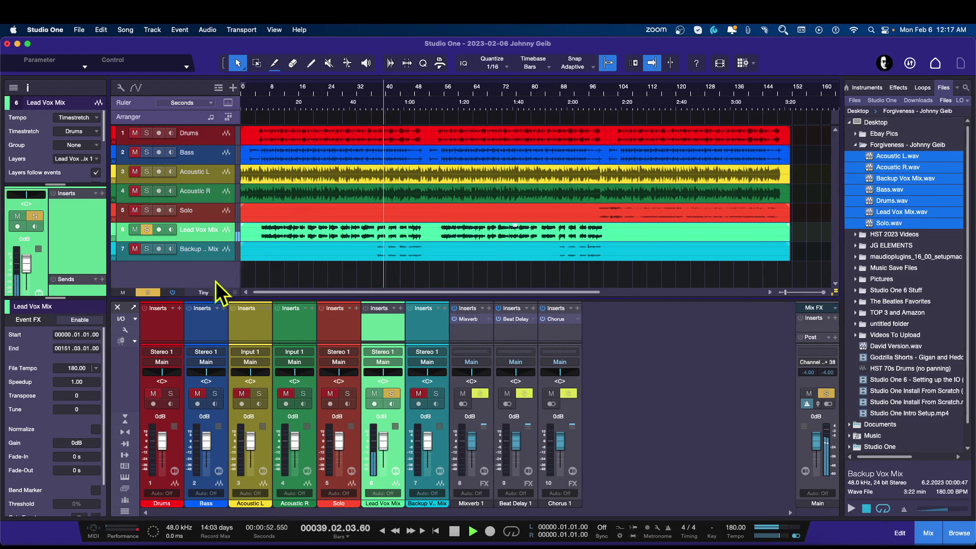
{"action": "left_click", "coordinate": [147, 249]}
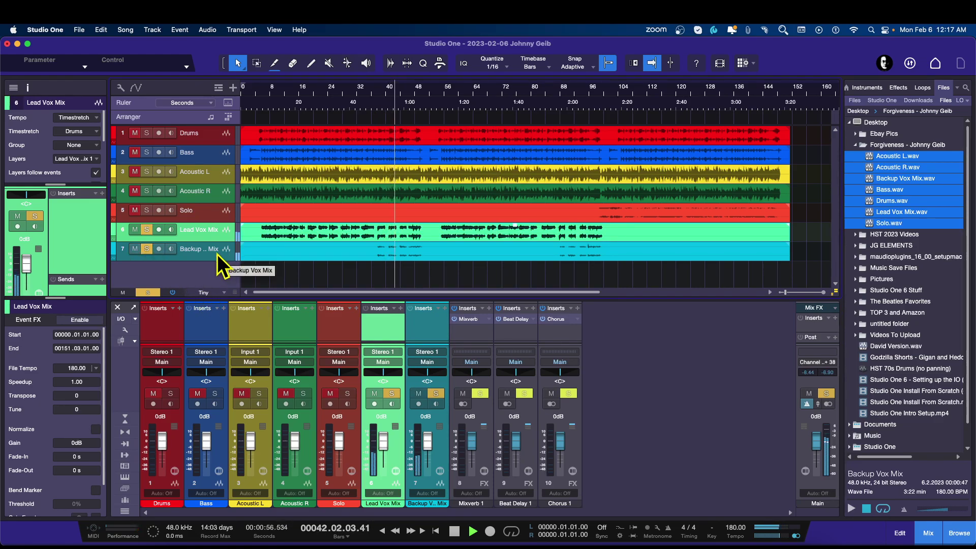
{"action": "left_click", "coordinate": [147, 249]}
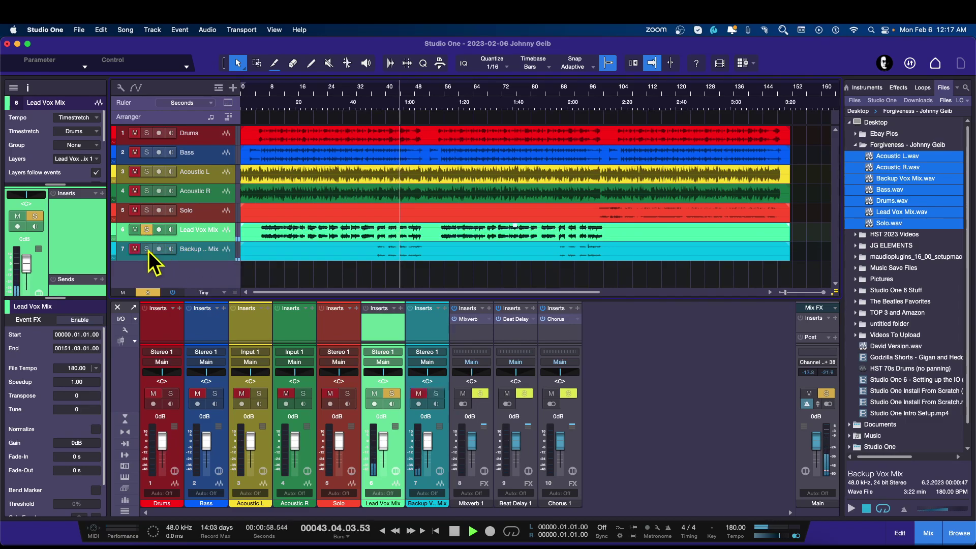
{"action": "left_click", "coordinate": [147, 229]}
{"action": "key", "text": "space"}
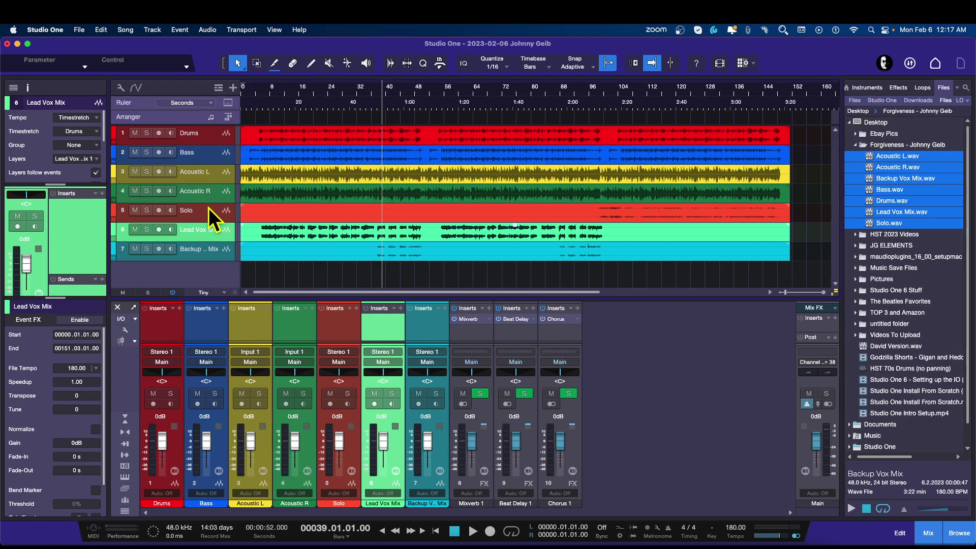
Make the mixer taller, select the channels from Drums to Backup Vox Mix and insert the PreSonus Channel Strip on all of them.
{"action": "left_click_drag", "start_coordinate": [650, 299], "coordinate": [655, 284]}
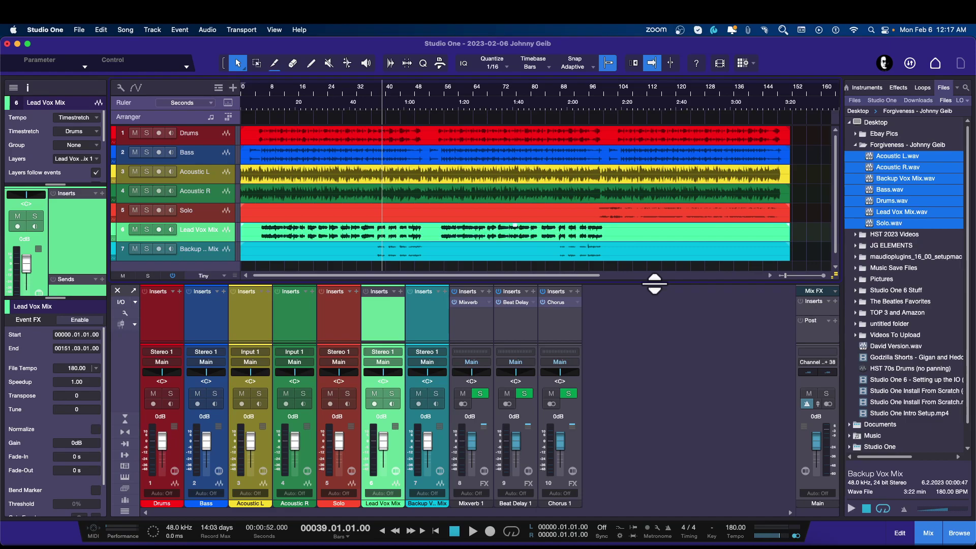
{"action": "left_click", "coordinate": [165, 313]}
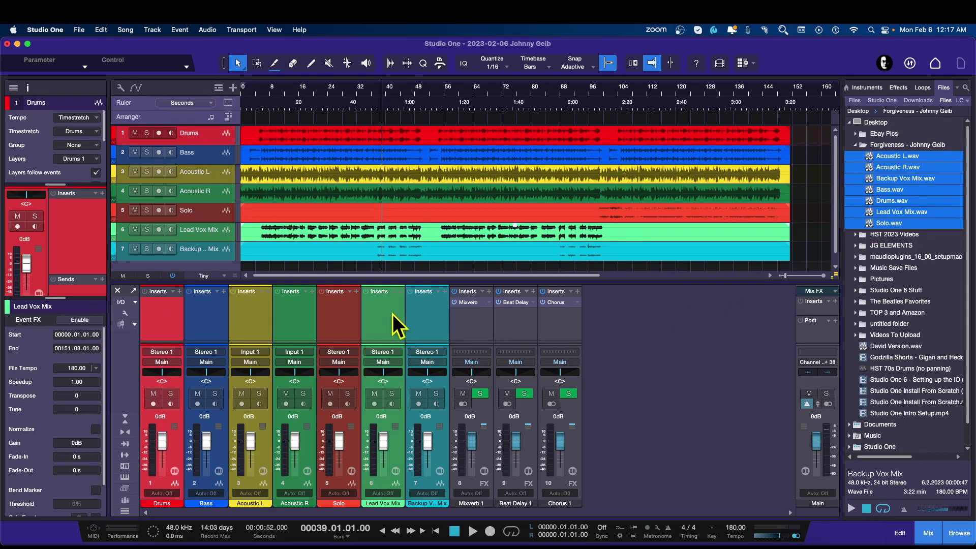
{"action": "left_click", "coordinate": [426, 316], "text": "shift"}
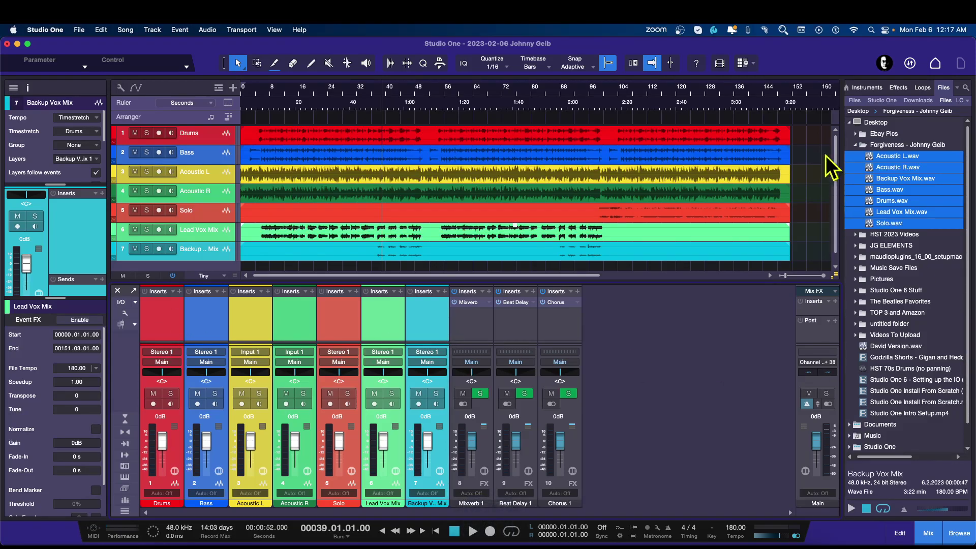
{"action": "left_click", "coordinate": [898, 89]}
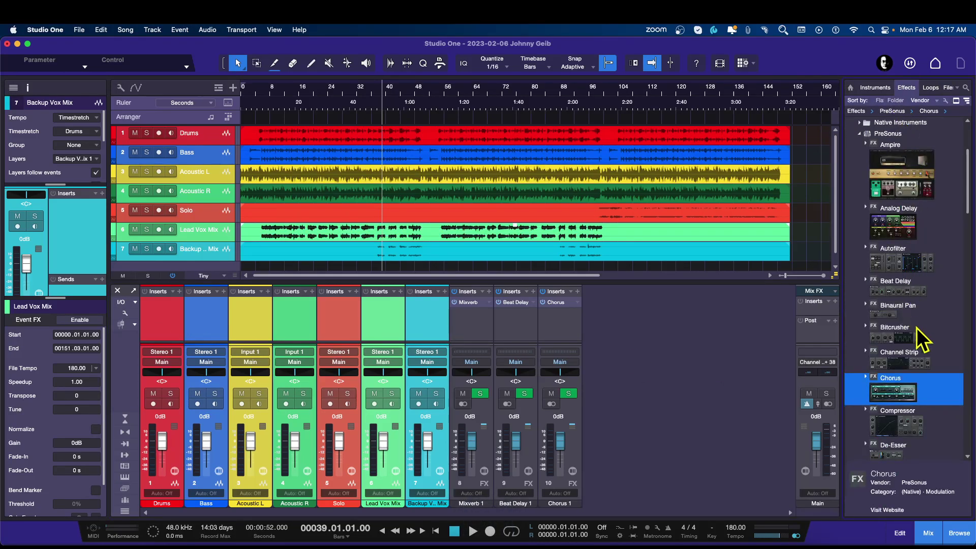
{"action": "scroll", "coordinate": [924, 349], "scroll_direction": "down", "scroll_amount": 2}
{"action": "scroll", "coordinate": [923, 351], "scroll_direction": "down", "scroll_amount": 2}
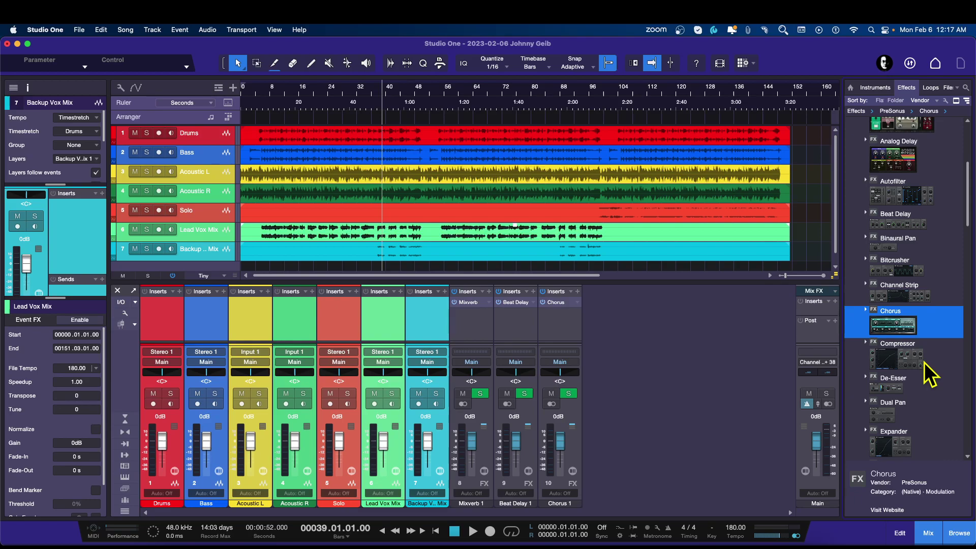
{"action": "double_click", "coordinate": [899, 296]}
{"action": "left_click_drag", "start_coordinate": [907, 298], "coordinate": [163, 310]}
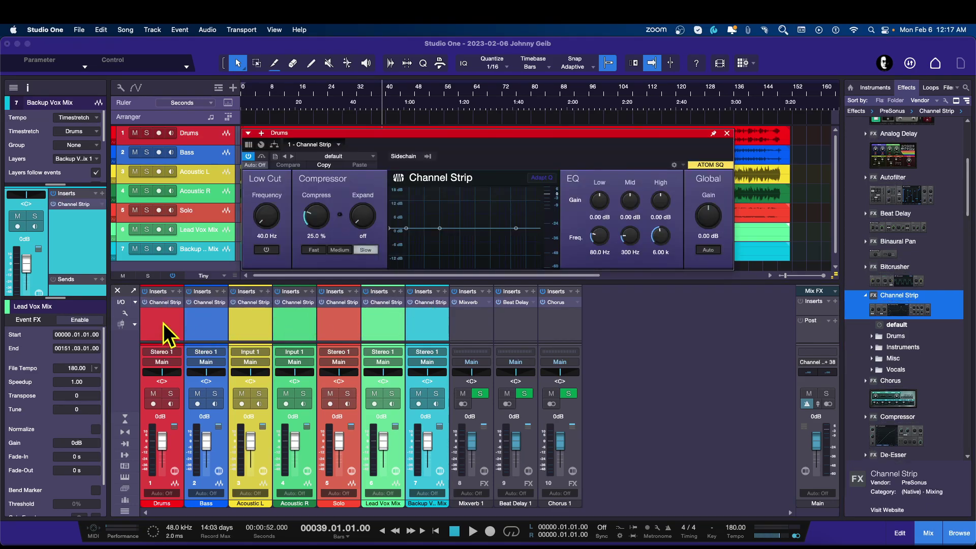
Reselect the channels from Drums to Backup Vox Mix, leave only Drums selected and close the Channel Strip window.
{"action": "left_click", "coordinate": [163, 322]}
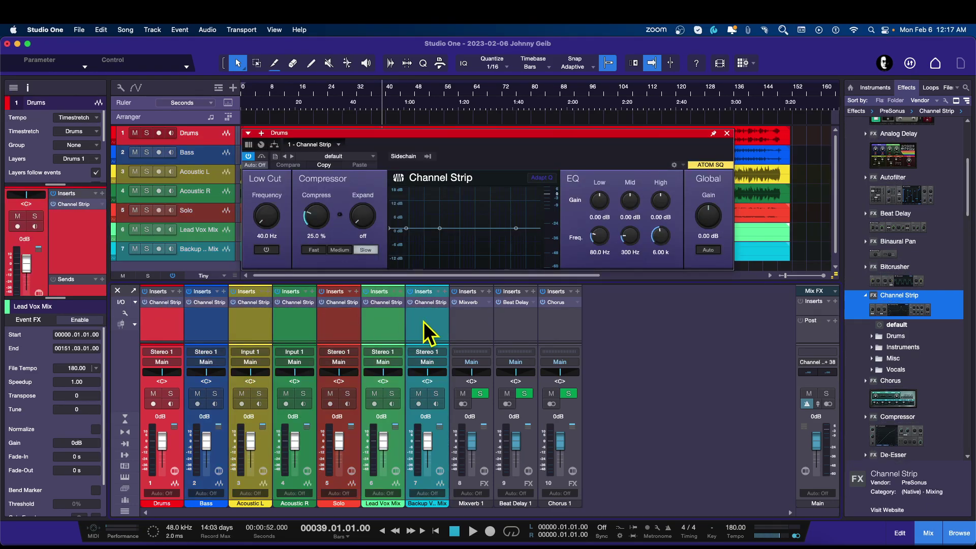
{"action": "key", "text": "shift"}
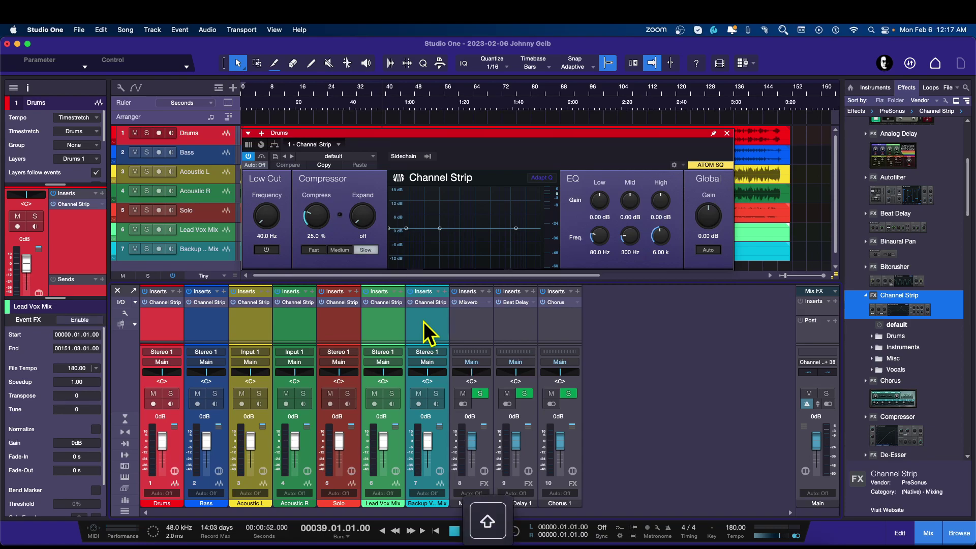
{"action": "left_click", "coordinate": [423, 321], "text": "shift"}
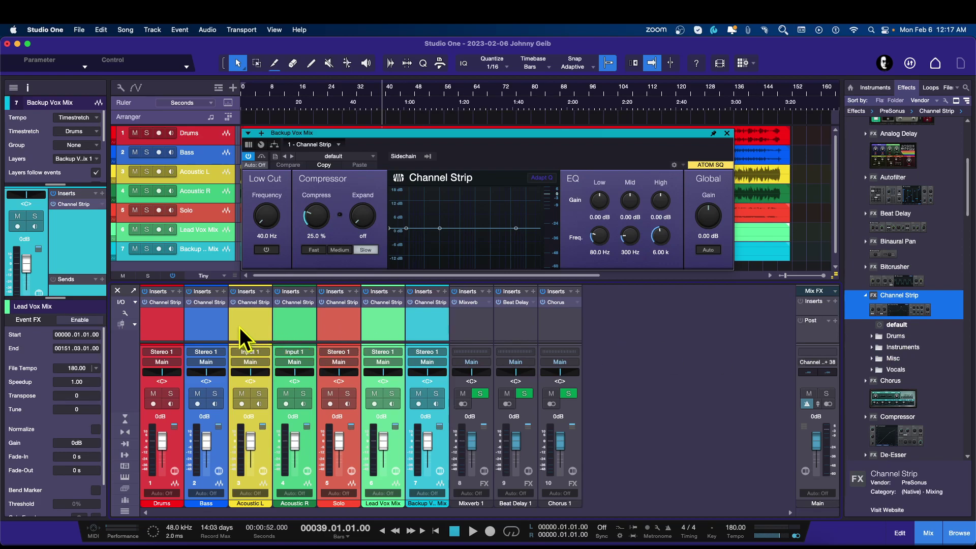
{"action": "left_click", "coordinate": [431, 326]}
{"action": "left_click", "coordinate": [175, 321]}
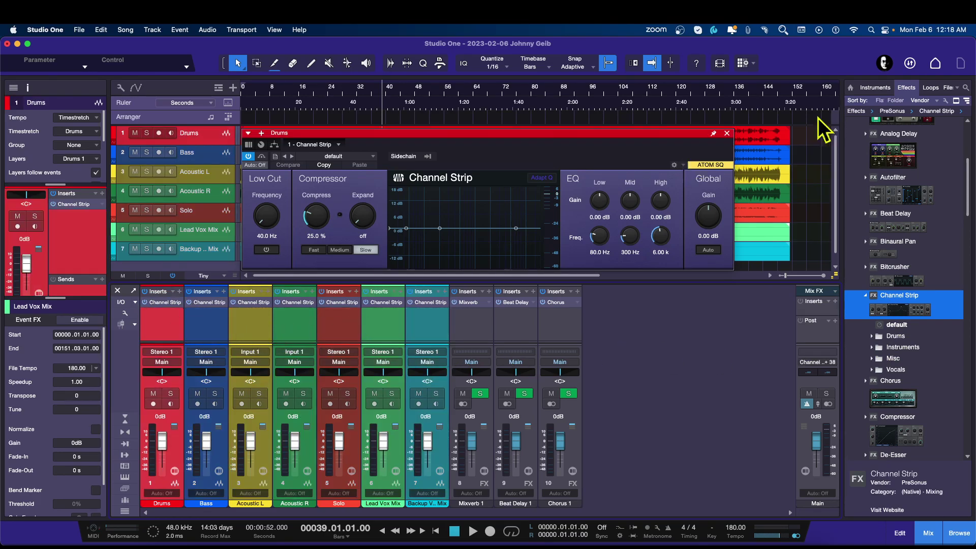
{"action": "left_click", "coordinate": [727, 134]}
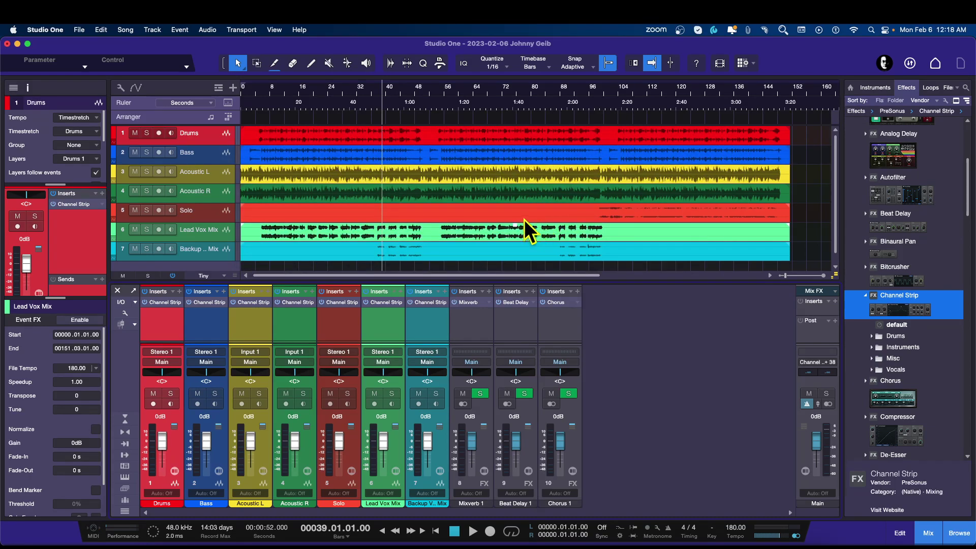
Pan the Acoustic L track fully left and the Acoustic R track fully right.
{"action": "left_click", "coordinate": [218, 175]}
{"action": "left_click", "coordinate": [218, 193]}
{"action": "left_click", "coordinate": [219, 180]}
{"action": "left_click", "coordinate": [220, 192]}
{"action": "left_click_drag", "start_coordinate": [251, 373], "coordinate": [346, 375]}
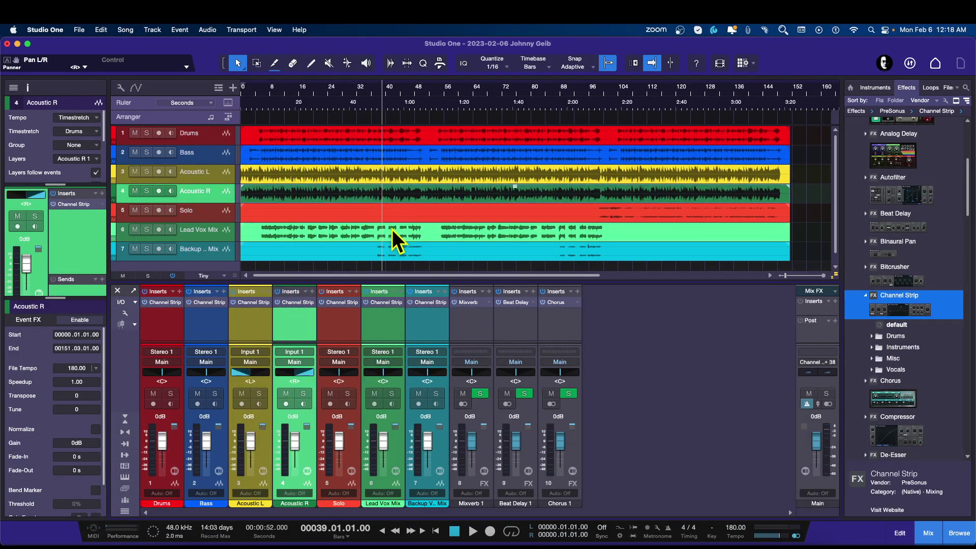
Solo Acoustic L and Acoustic R together, play a few bars to hear the panning, and stop playback.
{"action": "left_click", "coordinate": [259, 394]}
{"action": "left_click", "coordinate": [303, 394]}
{"action": "key", "text": "space"}
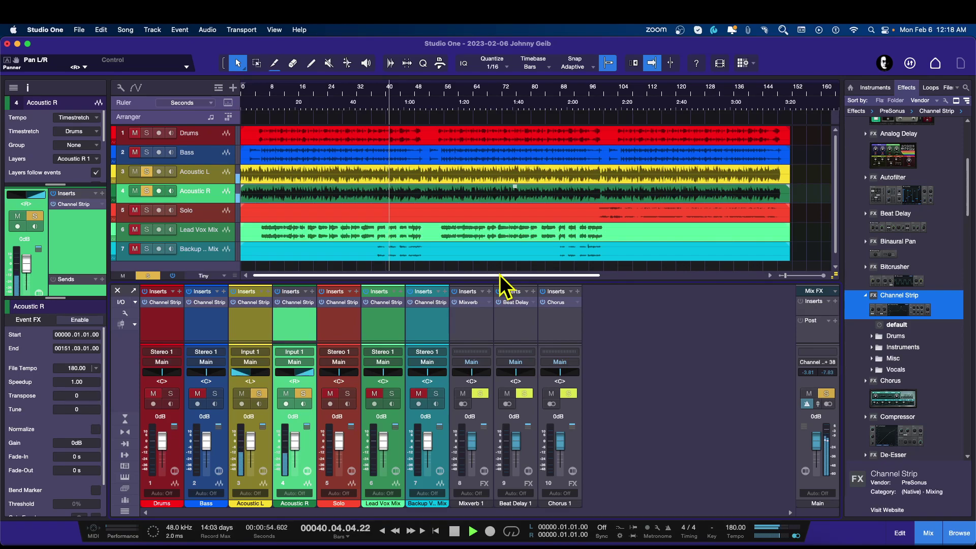
{"action": "key", "text": "space"}
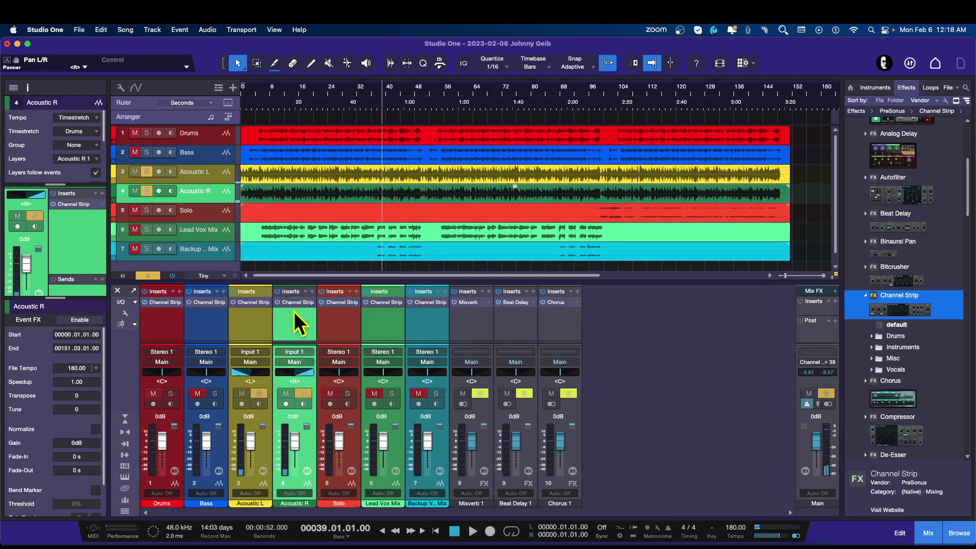
Turn on the low cut in the Acoustic L track's Channel Strip and set its frequency to 270 Hz.
{"action": "left_click", "coordinate": [215, 174]}
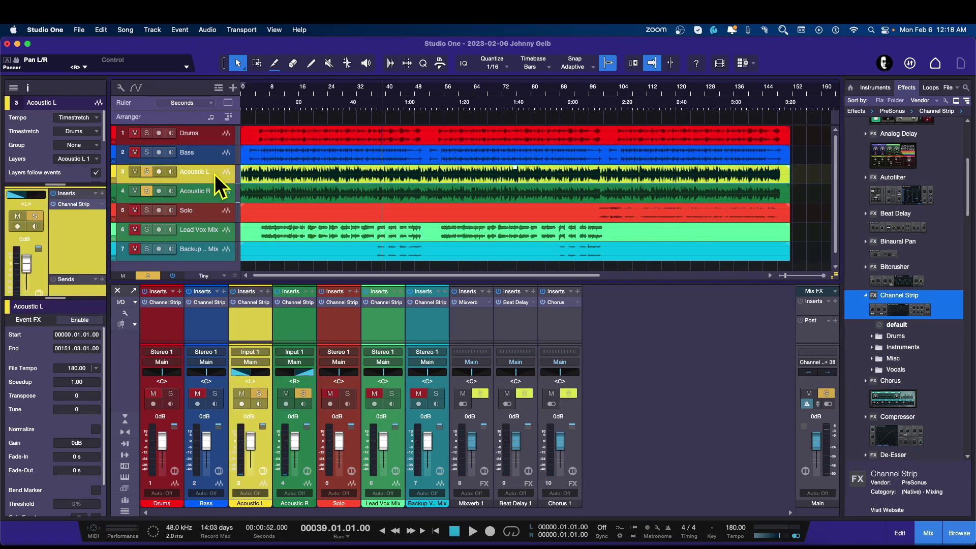
{"action": "left_click", "coordinate": [253, 303]}
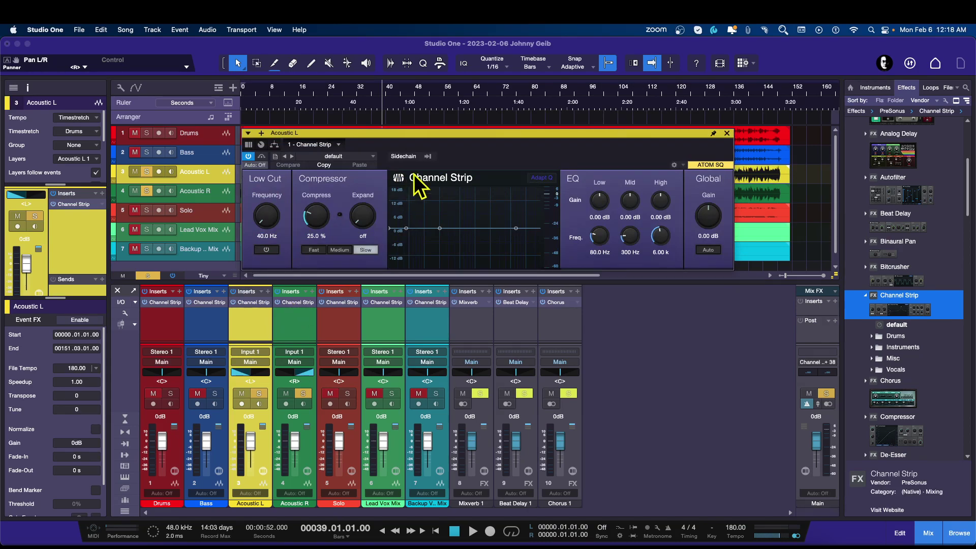
{"action": "left_click", "coordinate": [265, 249]}
{"action": "left_click_drag", "start_coordinate": [268, 221], "coordinate": [279, 153]}
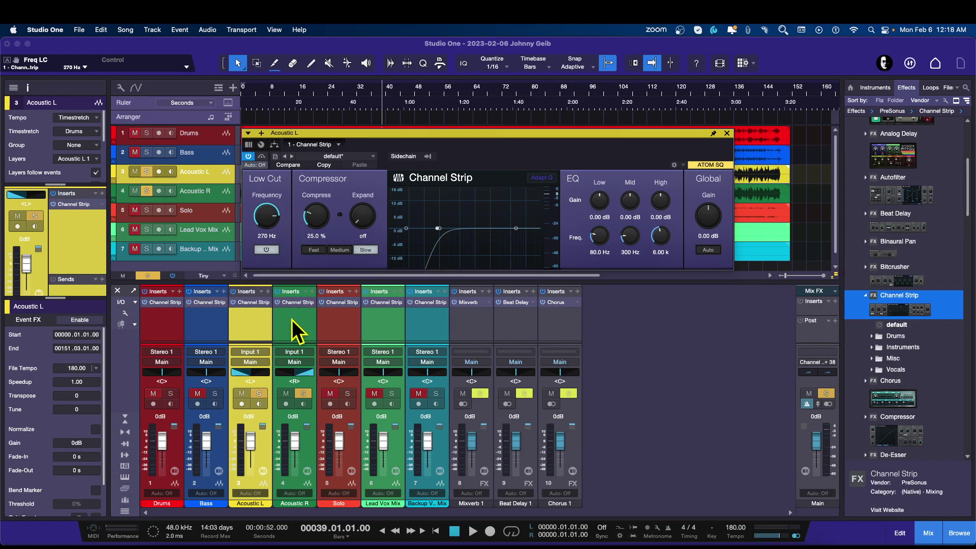
Turn on the low cut in the Acoustic R track's Channel Strip, set it to 280 Hz and play the soloed acoustics.
{"action": "left_click", "coordinate": [292, 319]}
{"action": "left_click", "coordinate": [265, 249]}
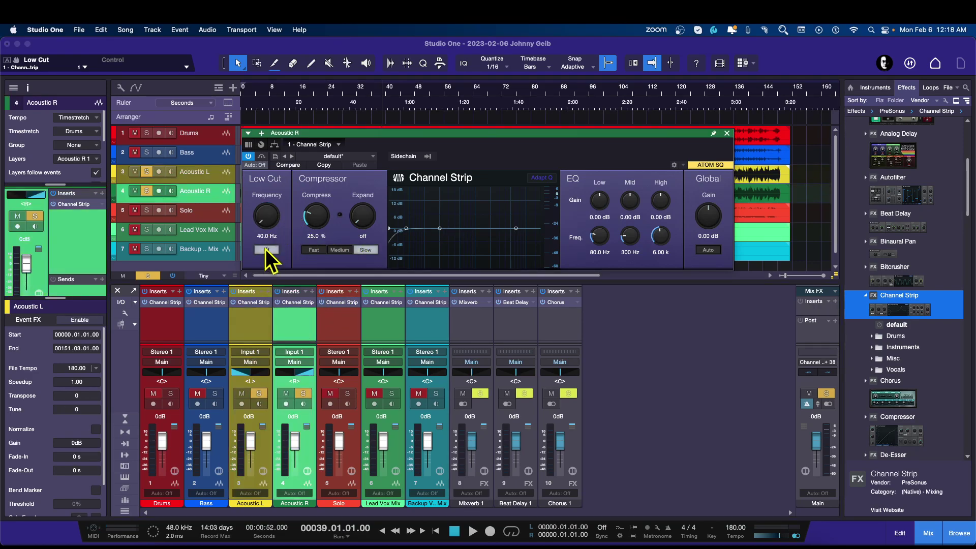
{"action": "left_click_drag", "start_coordinate": [272, 221], "coordinate": [278, 135]}
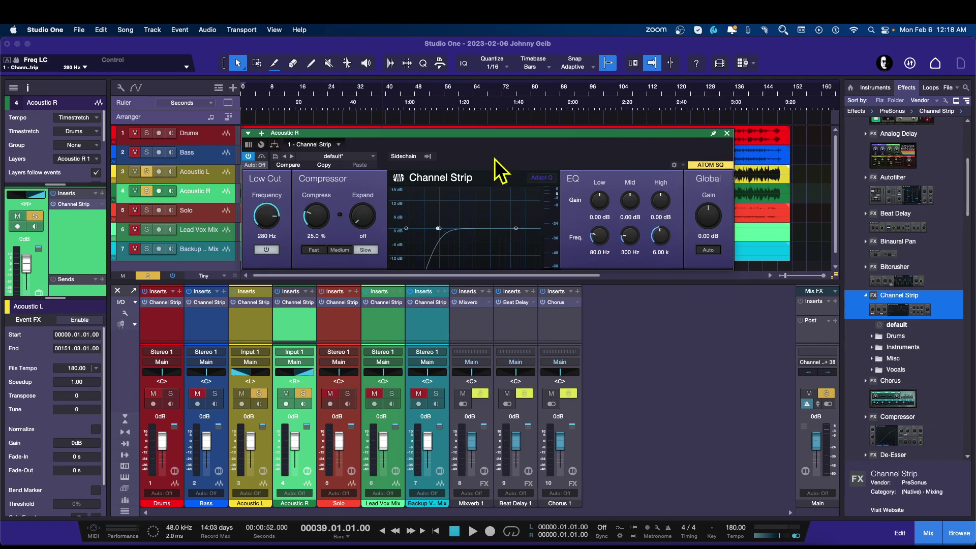
{"action": "key", "text": "space"}
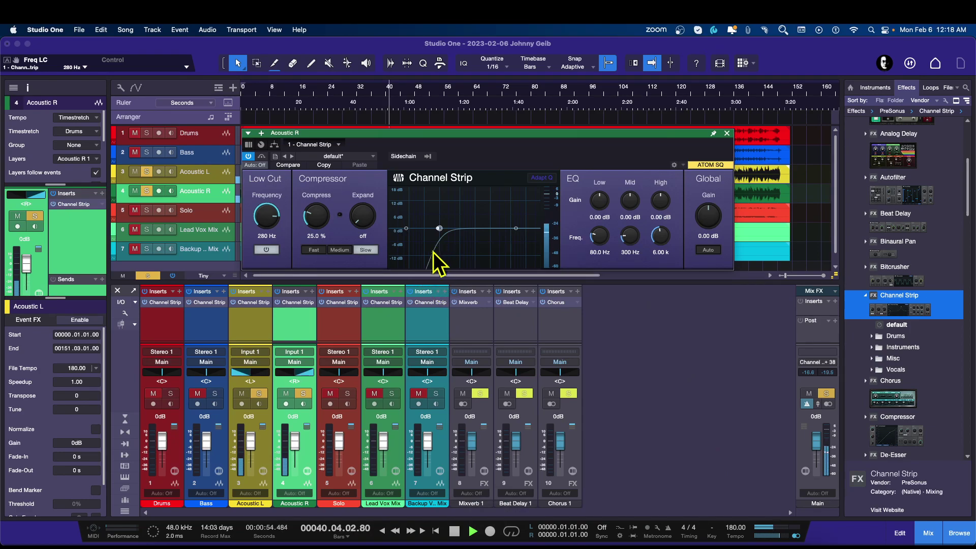
Lower the Channel Strip low cut frequency to 167 Hz on both Acoustic R and Acoustic L and stop playback.
{"action": "left_click_drag", "start_coordinate": [266, 222], "coordinate": [266, 273]}
{"action": "left_click", "coordinate": [245, 319]}
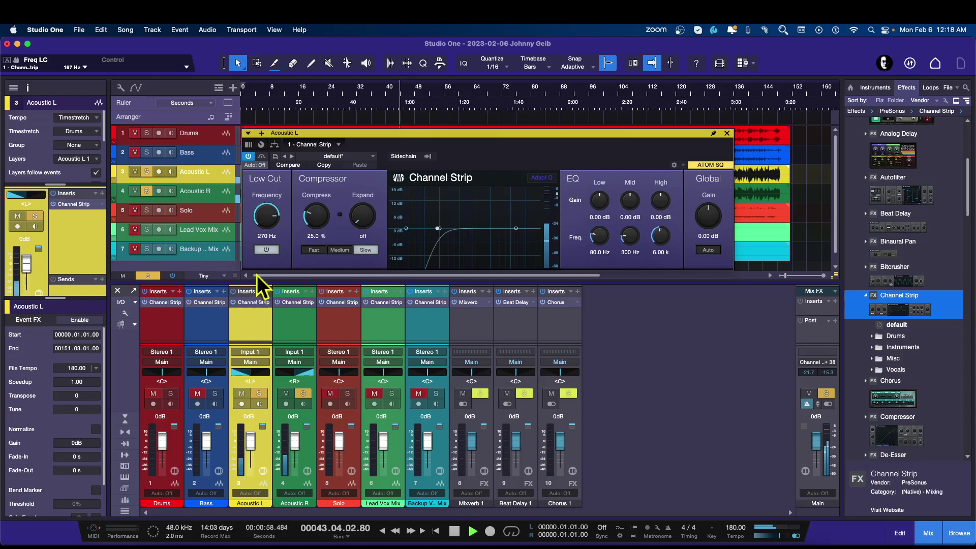
{"action": "left_click_drag", "start_coordinate": [263, 219], "coordinate": [268, 256]}
{"action": "key", "text": "space"}
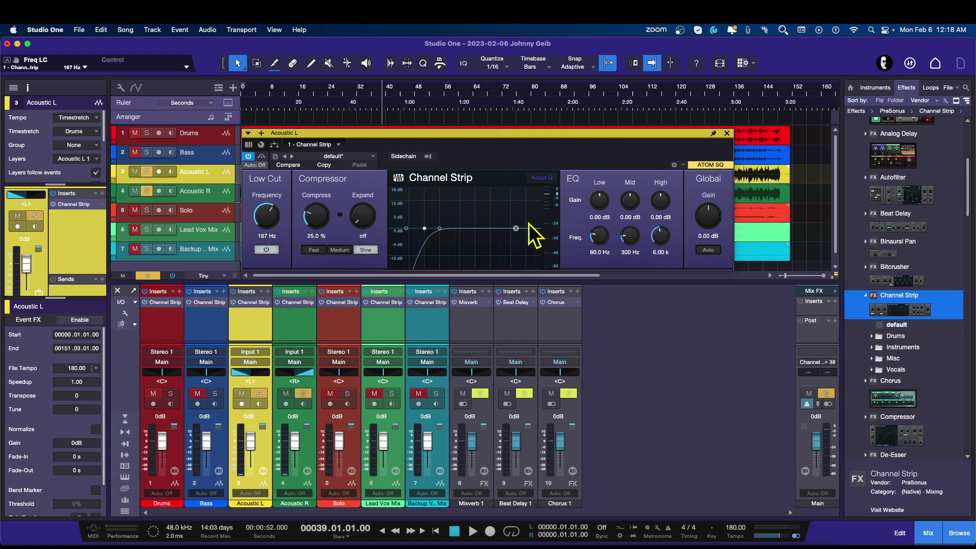
Remove the Channel Strips from Acoustic L and Acoustic R and add a bus channel to the mixer.
{"action": "right_click", "coordinate": [249, 304]}
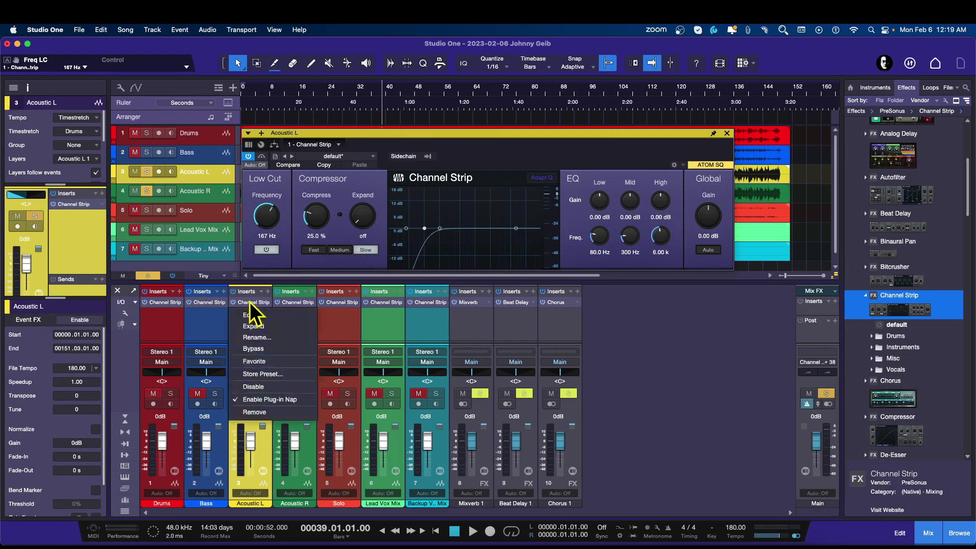
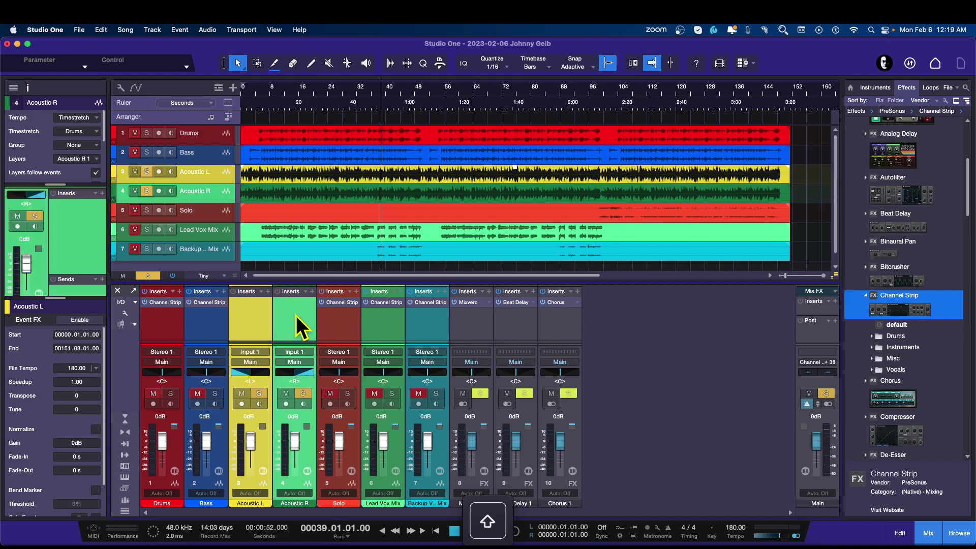
{"action": "right_click", "coordinate": [284, 314]}
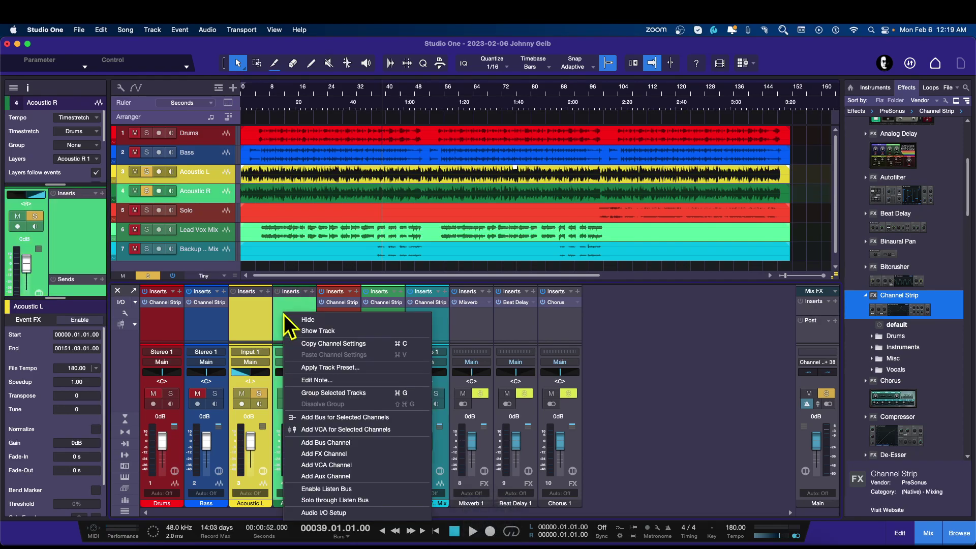
{"action": "left_click", "coordinate": [331, 444]}
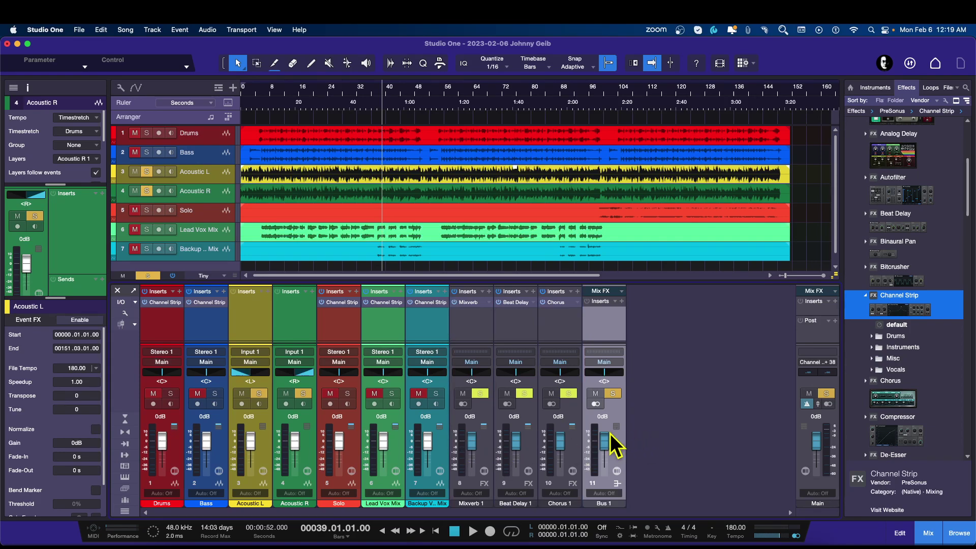
Play the soloed acoustics without effects for a moment and enlarge the mixer for longer channel faders.
{"action": "key", "text": "space"}
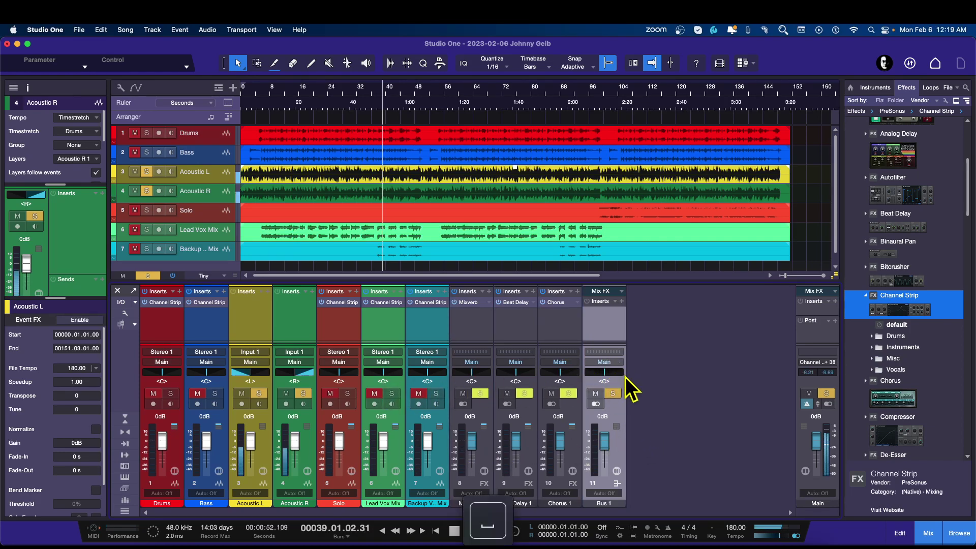
{"action": "key", "text": "space"}
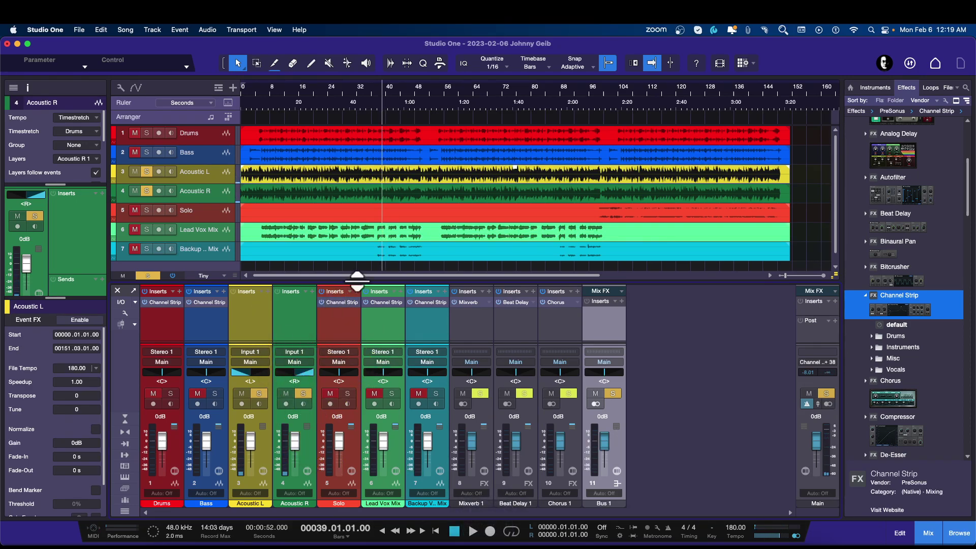
{"action": "mouse_move", "coordinate": [358, 284]}
{"action": "left_mouse_down"}
{"action": "mouse_move", "coordinate": [356, 260]}
{"action": "mouse_move", "coordinate": [350, 285]}
{"action": "left_mouse_up"}
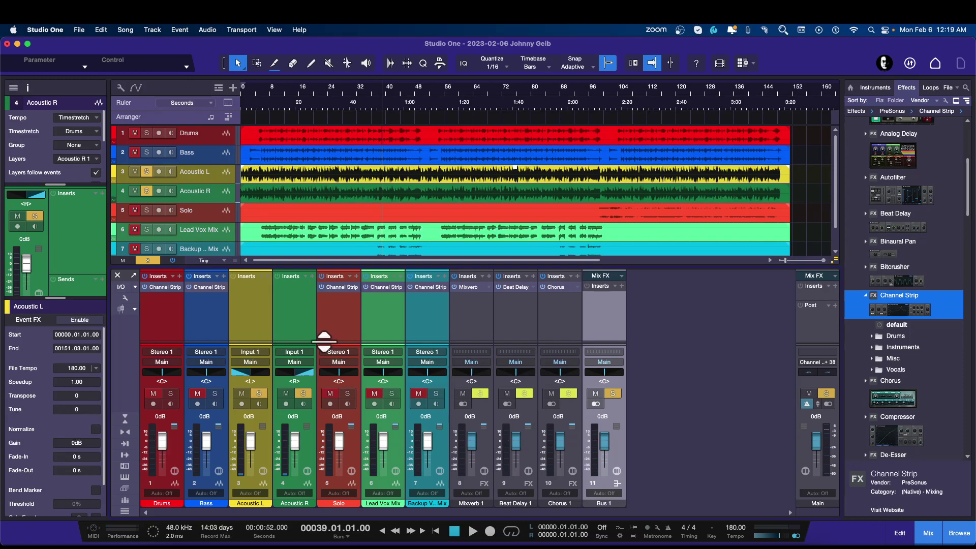
{"action": "left_click_drag", "start_coordinate": [328, 339], "coordinate": [328, 319]}
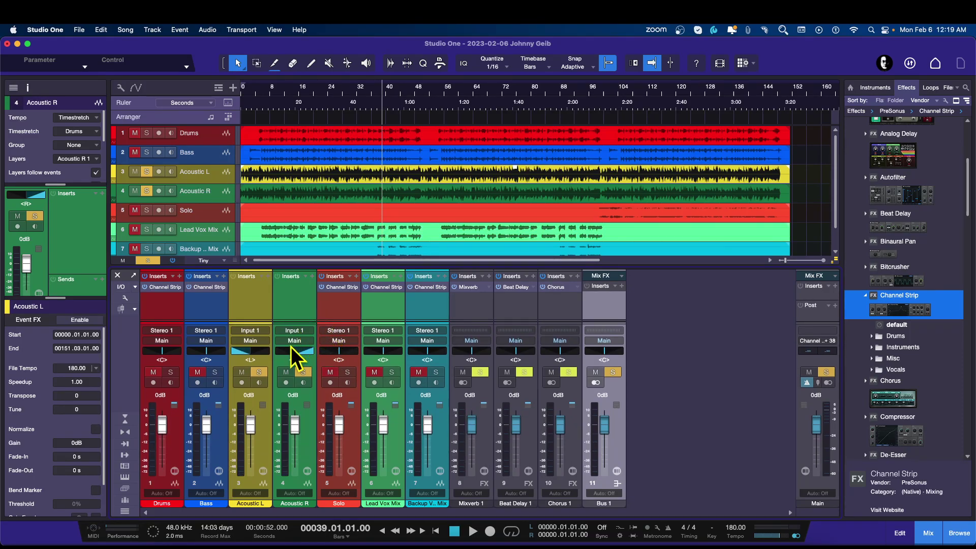
Route the outputs of Acoustic L and Acoustic R to Bus 1 and play briefly to check the signal.
{"action": "left_click", "coordinate": [250, 340]}
{"action": "left_click", "coordinate": [251, 396]}
{"action": "left_click", "coordinate": [294, 341]}
{"action": "left_click", "coordinate": [307, 396]}
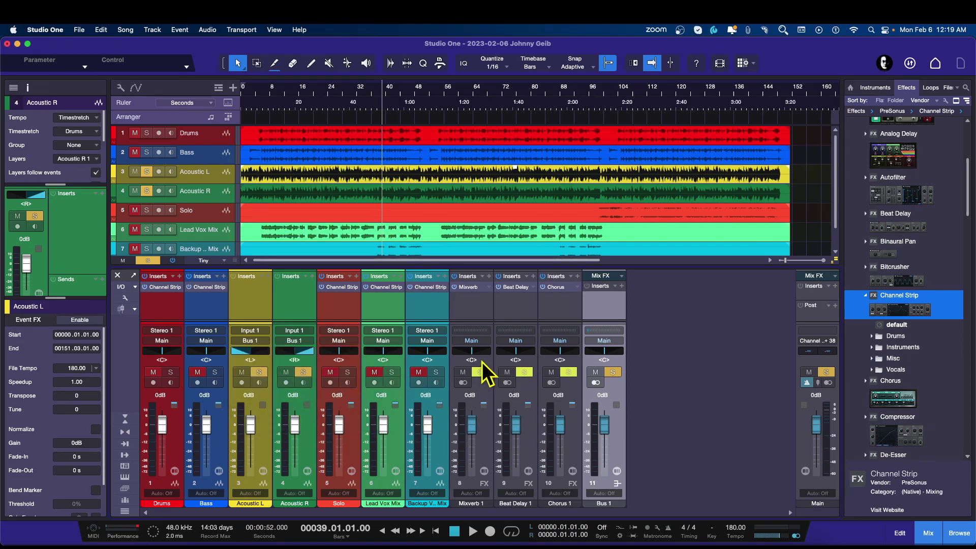
{"action": "key", "text": "space"}
{"action": "key", "text": "space"}
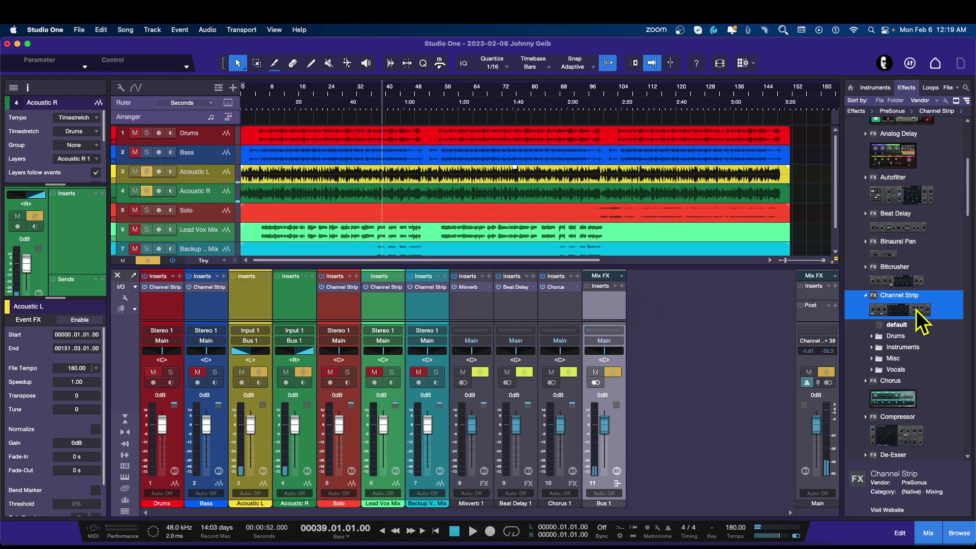
Insert a Channel Strip on Bus 1 and set its low cut to 144 Hz while the acoustics play.
{"action": "left_click_drag", "start_coordinate": [917, 310], "coordinate": [602, 305]}
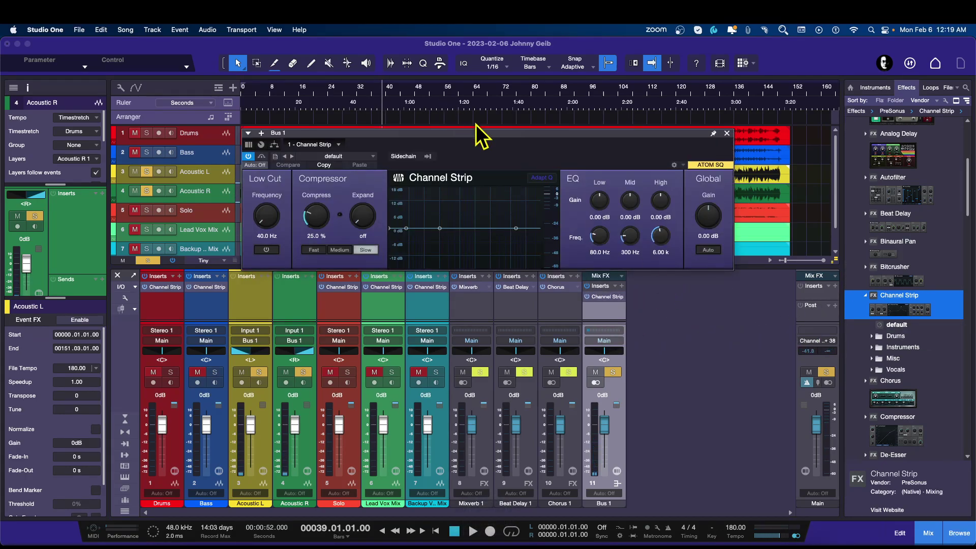
{"action": "left_click_drag", "start_coordinate": [480, 141], "coordinate": [583, 230]}
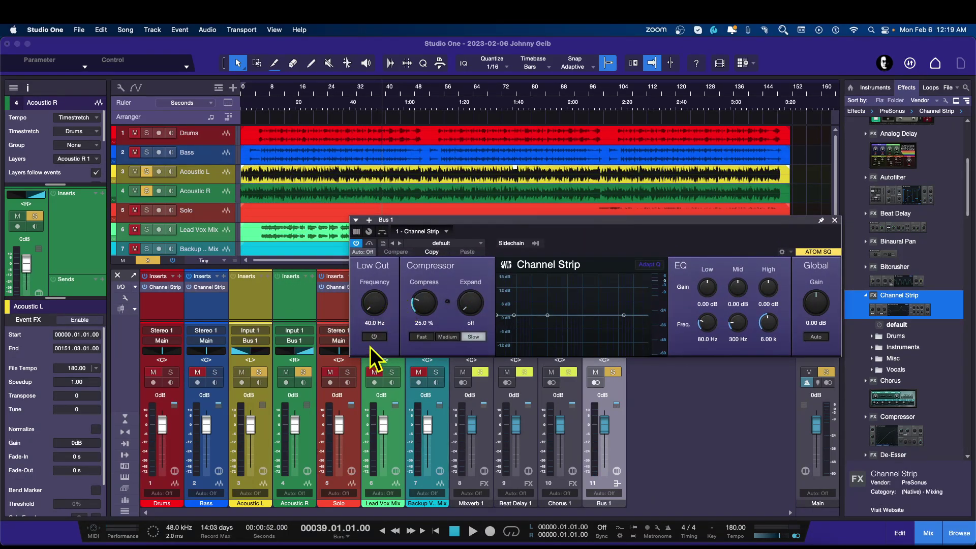
{"action": "key", "text": "space"}
{"action": "left_click_drag", "start_coordinate": [379, 306], "coordinate": [382, 256]}
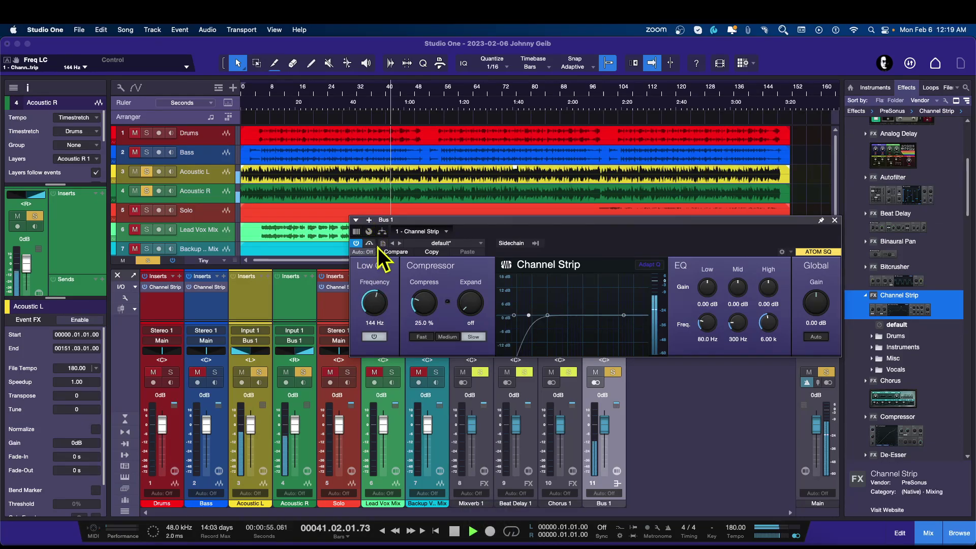
Boost the Bus 1 Channel Strip's high EQ band by 7.65 dB at 6.64 kHz, listen again and close the plug-in.
{"action": "mouse_move", "coordinate": [624, 315]}
{"action": "left_mouse_down"}
{"action": "mouse_move", "coordinate": [642, 305]}
{"action": "mouse_move", "coordinate": [626, 298]}
{"action": "left_mouse_up"}
{"action": "key", "text": "space"}
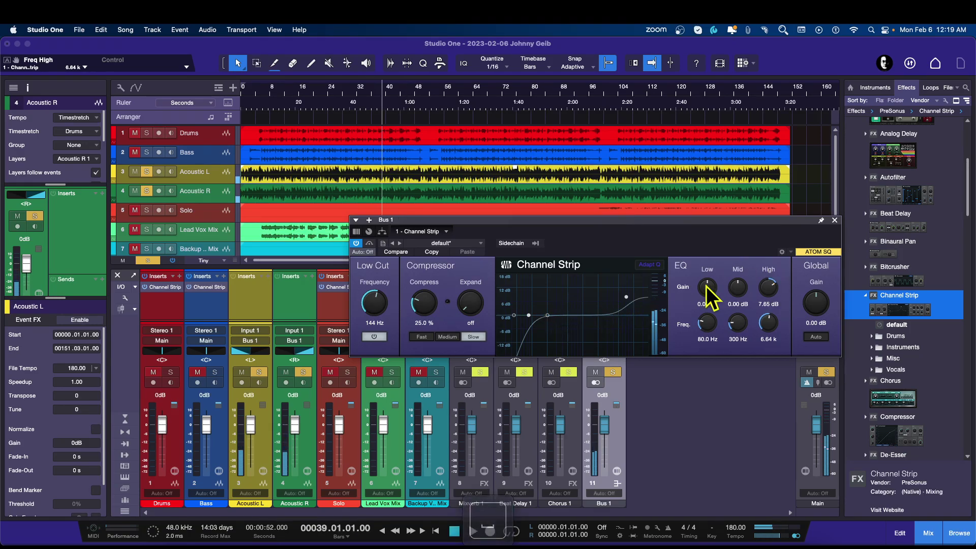
{"action": "key", "text": "space"}
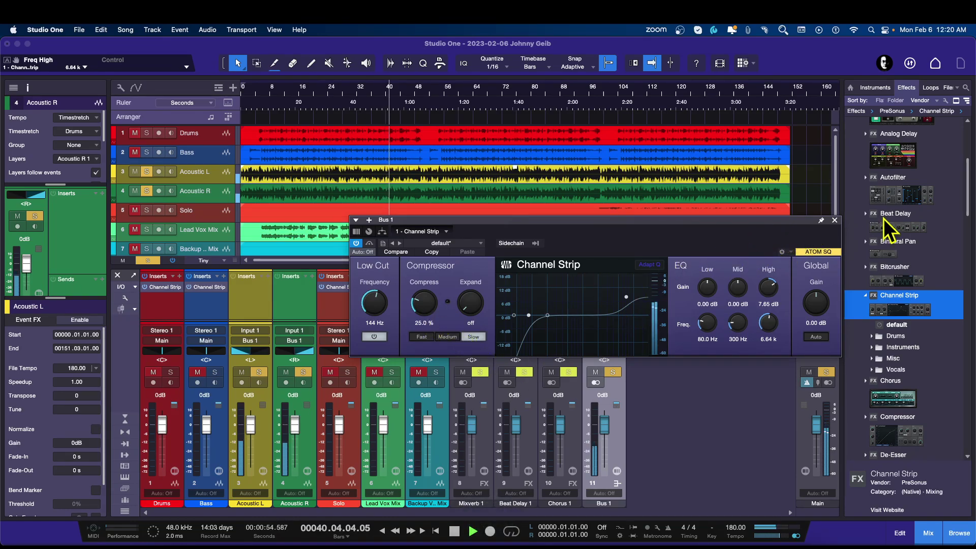
{"action": "left_click", "coordinate": [835, 219]}
{"action": "key", "text": "space"}
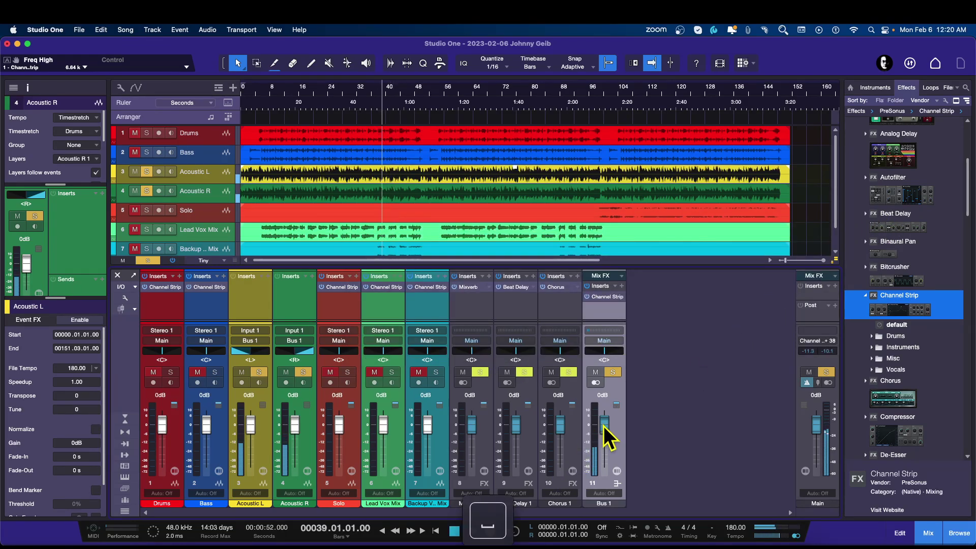
Lower the Bus 1 fader to -5.3 dB and rename the channel to "Acoustic bus".
{"action": "left_click_drag", "start_coordinate": [603, 425], "coordinate": [603, 433]}
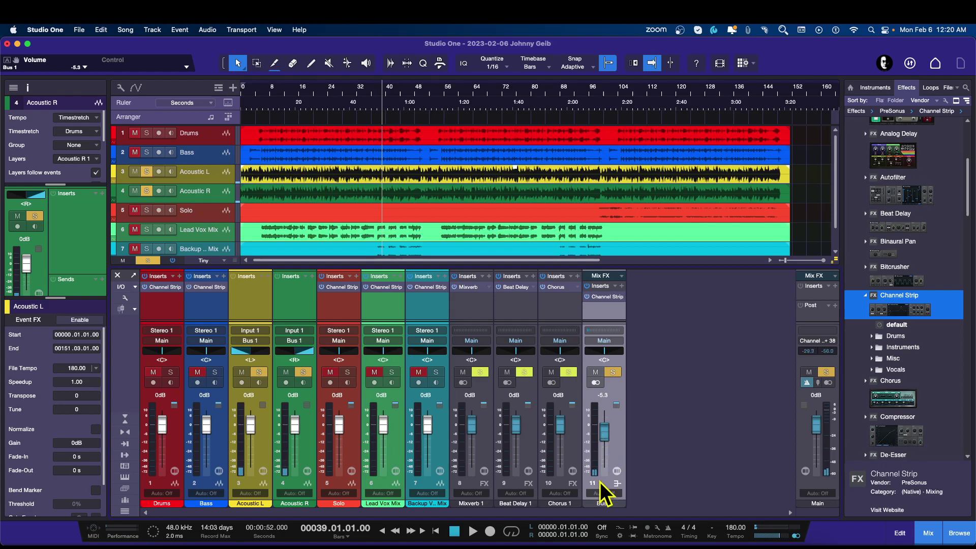
{"action": "type", "text": "A"}
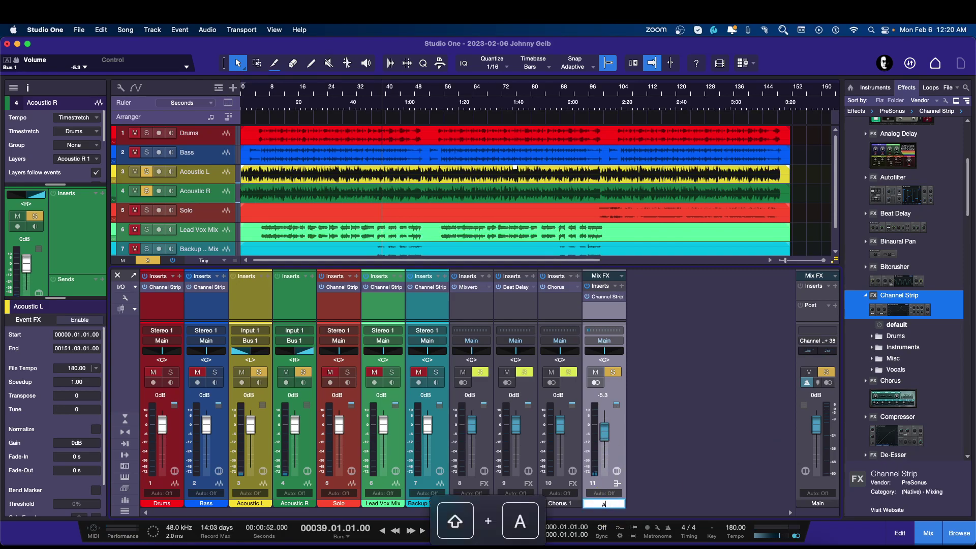
{"action": "type", "text": "coustic bus"}
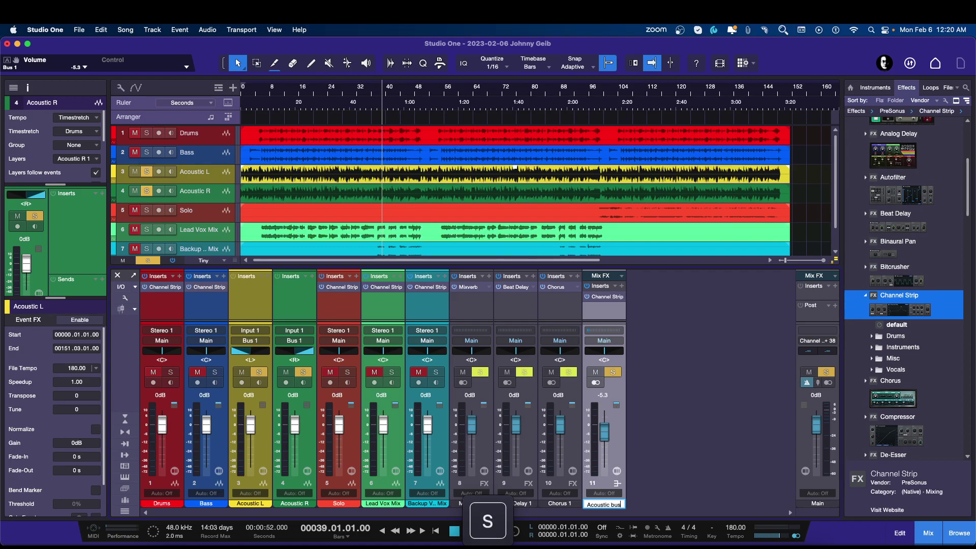
{"action": "key", "text": "Return"}
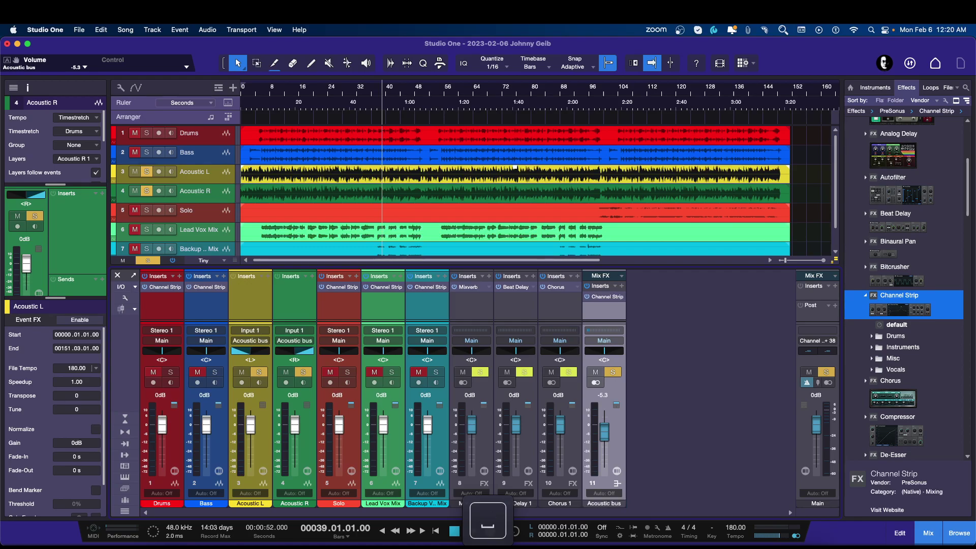
Solo the Drums with the acoustics and, during playback, set the Acoustic bus fader to -3.0 dB.
{"action": "key", "text": "space"}
{"action": "key", "text": "space"}
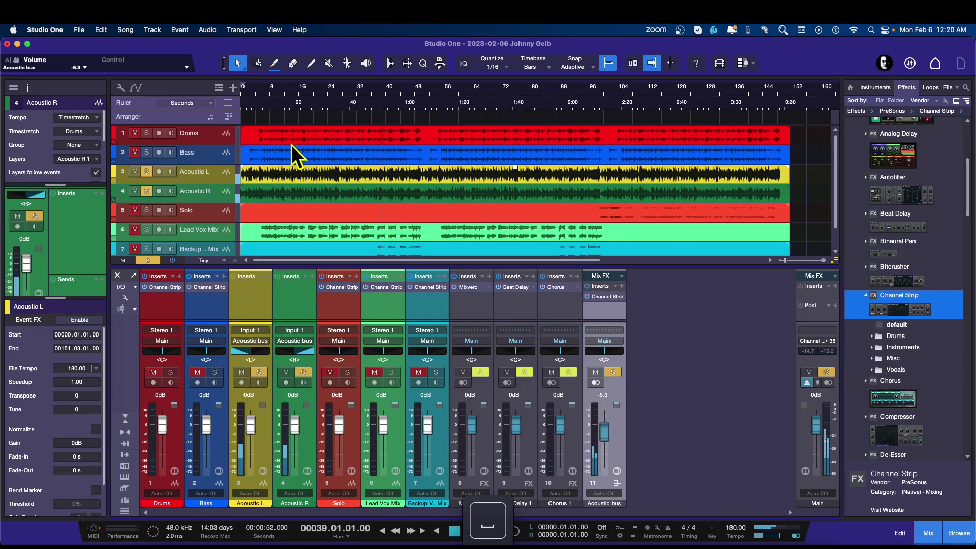
{"action": "left_click", "coordinate": [146, 133]}
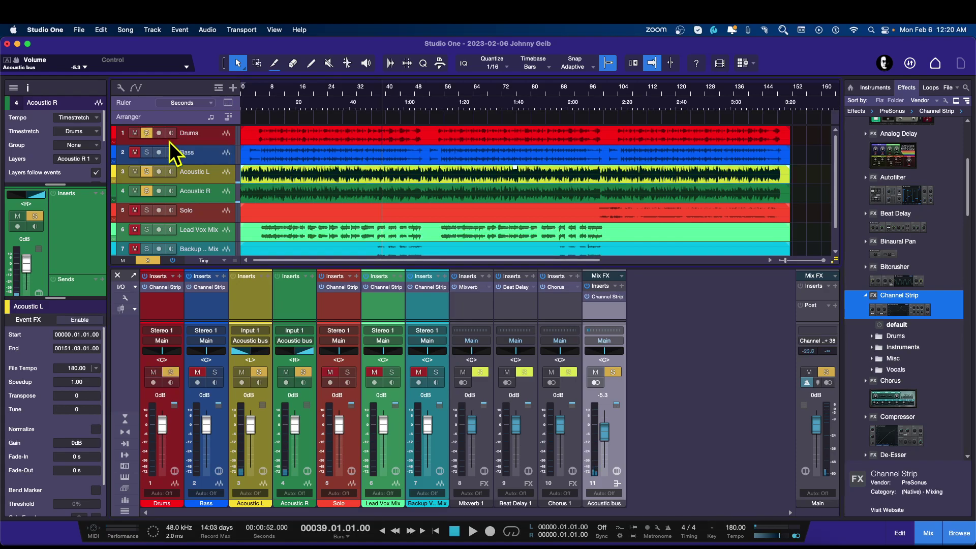
{"action": "key", "text": "space"}
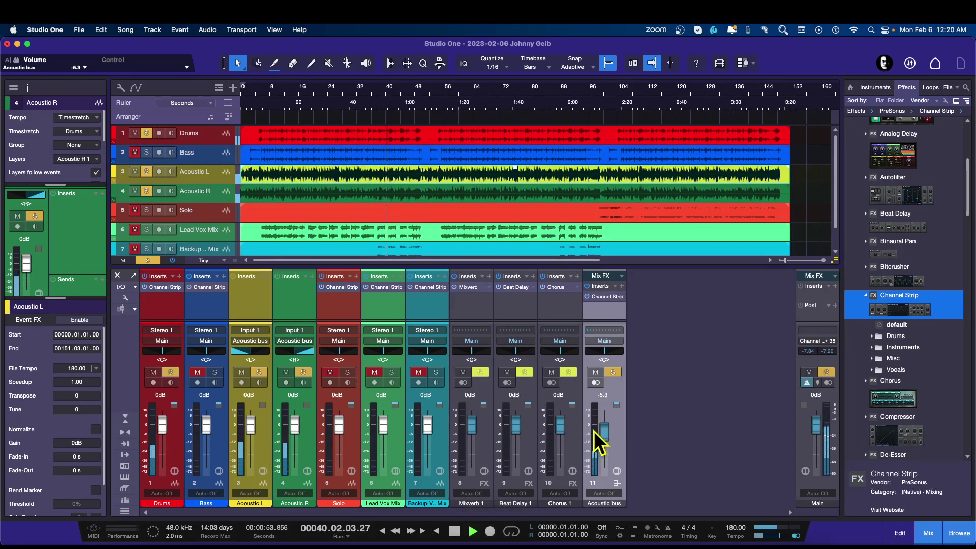
{"action": "left_click_drag", "start_coordinate": [603, 432], "coordinate": [604, 426]}
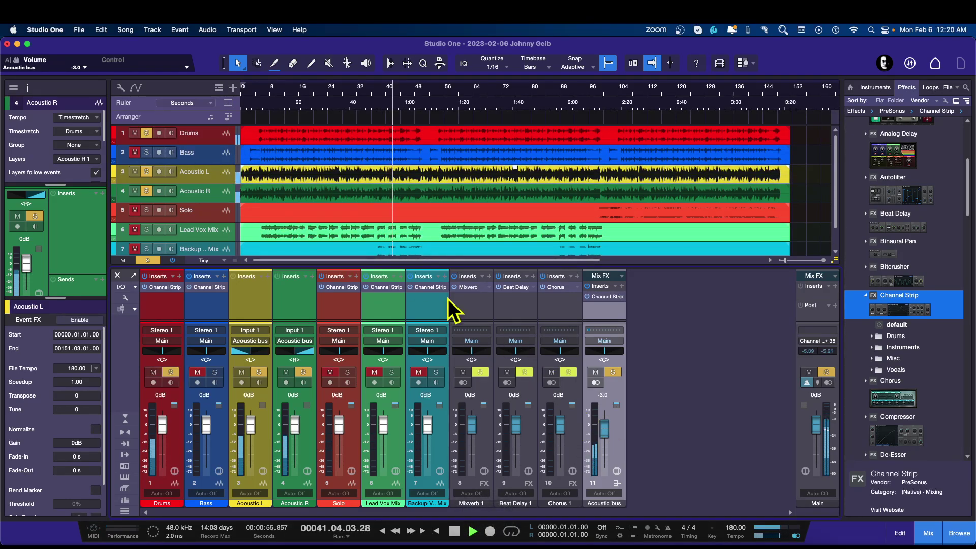
Add the Bass to the soloed tracks, lower its fader to -9.3 dB and stop playback.
{"action": "left_click", "coordinate": [148, 153]}
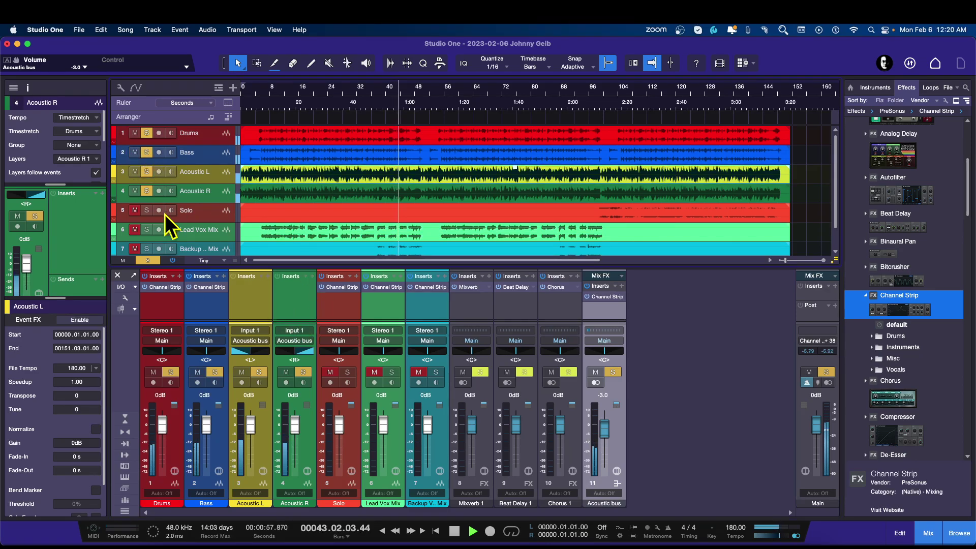
{"action": "left_click", "coordinate": [211, 159]}
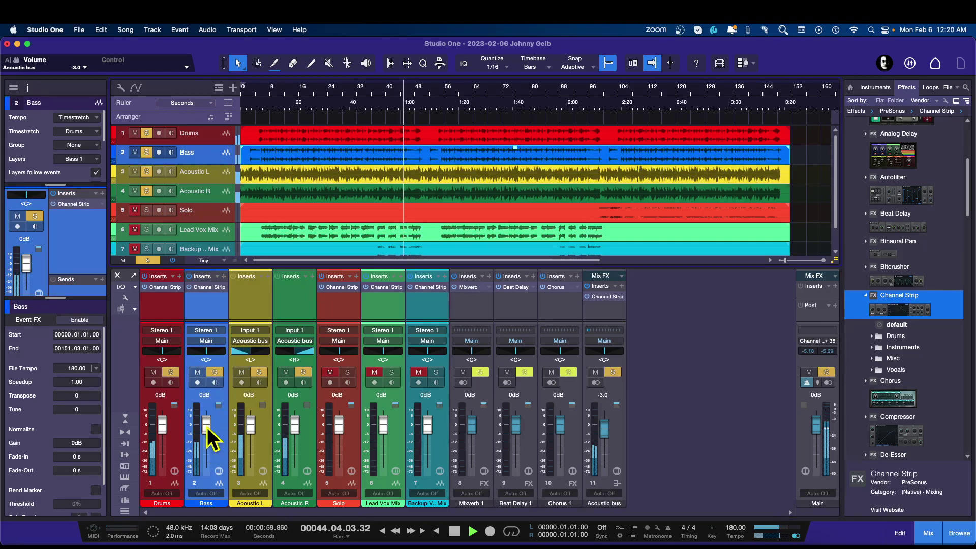
{"action": "left_click_drag", "start_coordinate": [206, 427], "coordinate": [207, 438]}
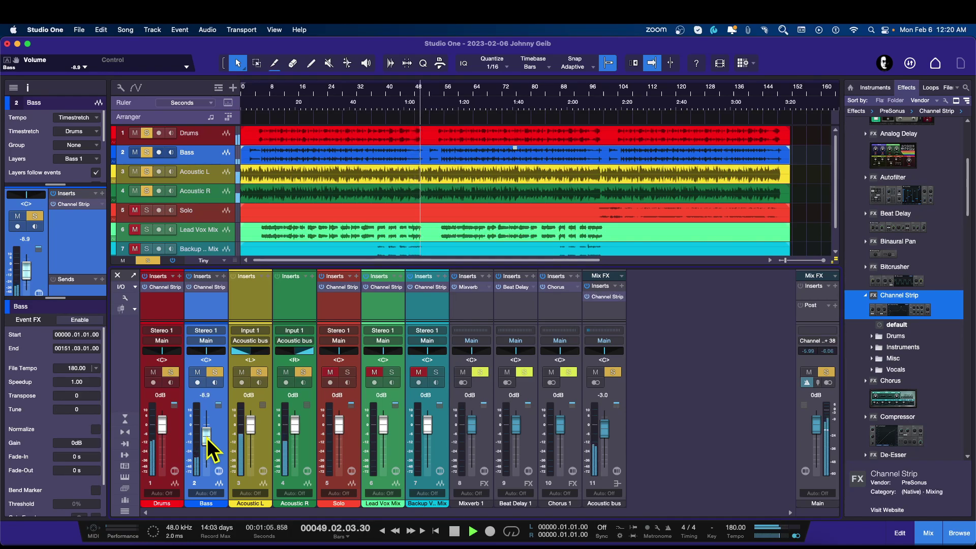
{"action": "scroll", "coordinate": [206, 438], "scroll_direction": "down", "scroll_amount": 1}
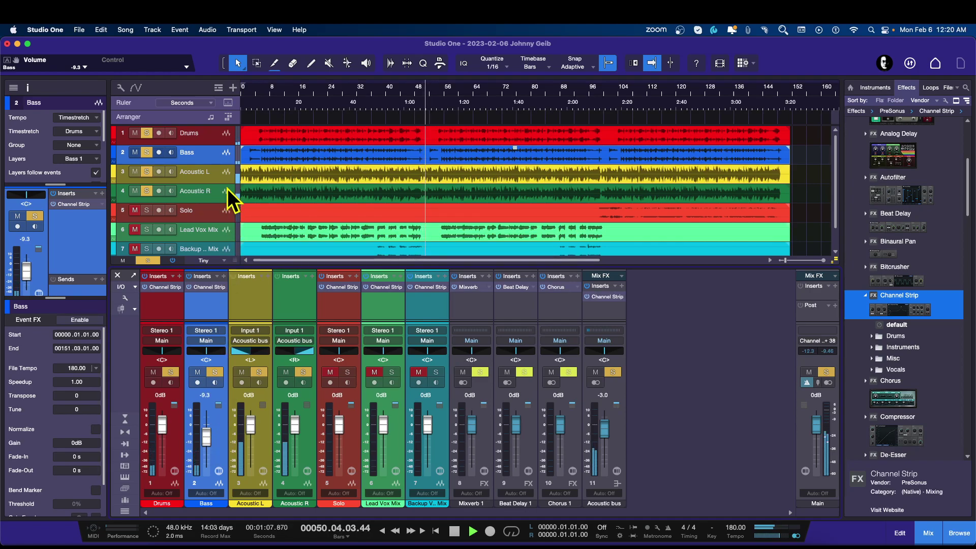
{"action": "key", "text": "space"}
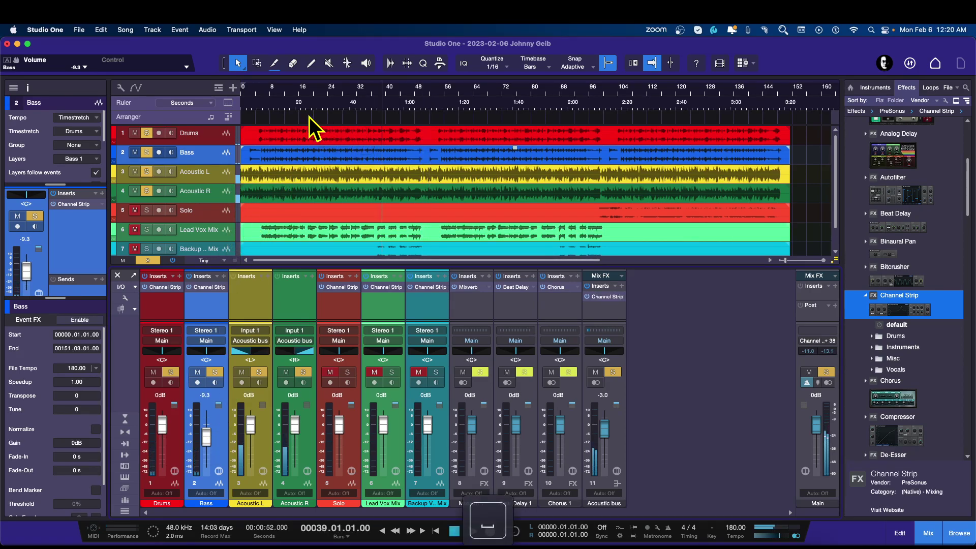
Play the song from around bar 10, add Lead Vox Mix to the soloed tracks and select that track.
{"action": "left_click", "coordinate": [277, 107]}
{"action": "key", "text": "space"}
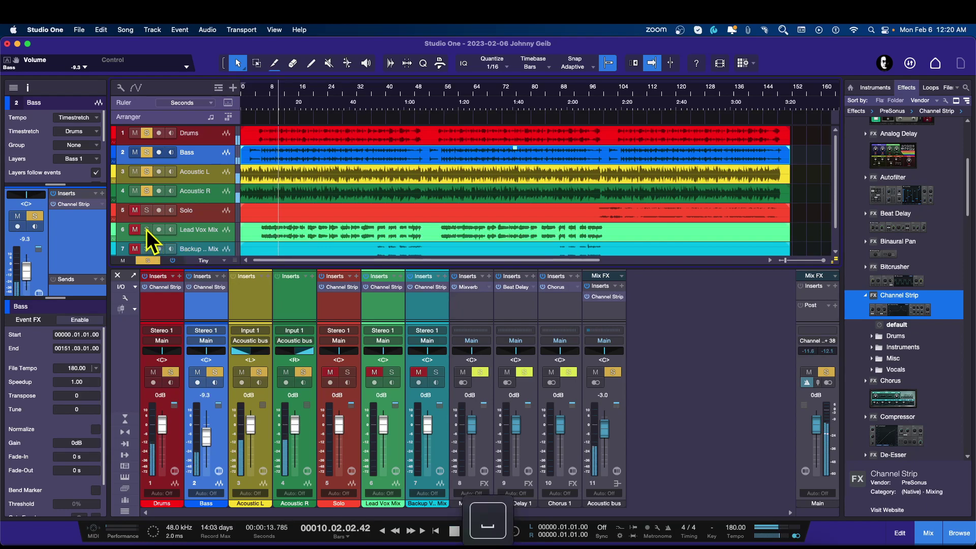
{"action": "left_click", "coordinate": [145, 230]}
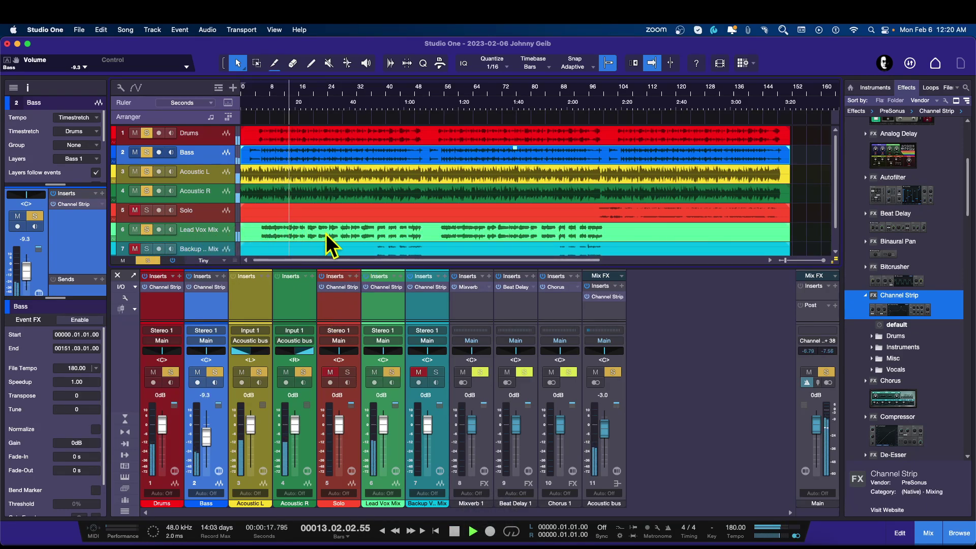
{"action": "left_click", "coordinate": [216, 231]}
{"action": "double_click", "coordinate": [215, 230]}
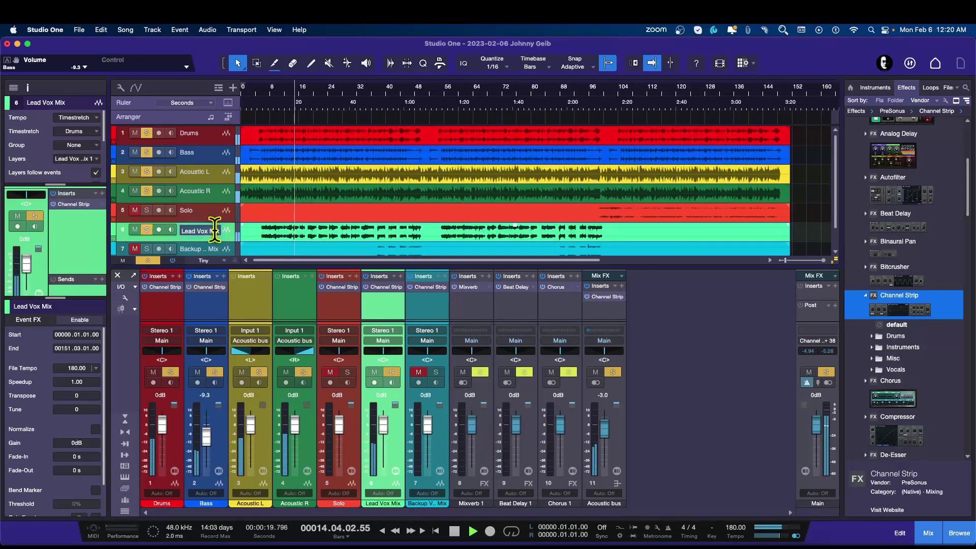
{"action": "key", "text": "Return"}
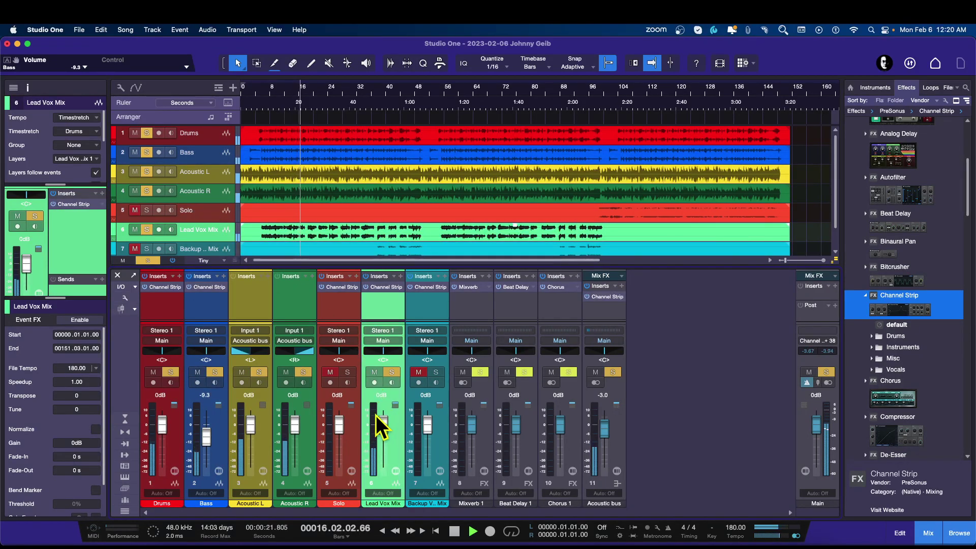
Open the Lead Vox Mix channel strip, enable its low cut and raise the frequency to 97.1 Hz during playback.
{"action": "left_click", "coordinate": [386, 287]}
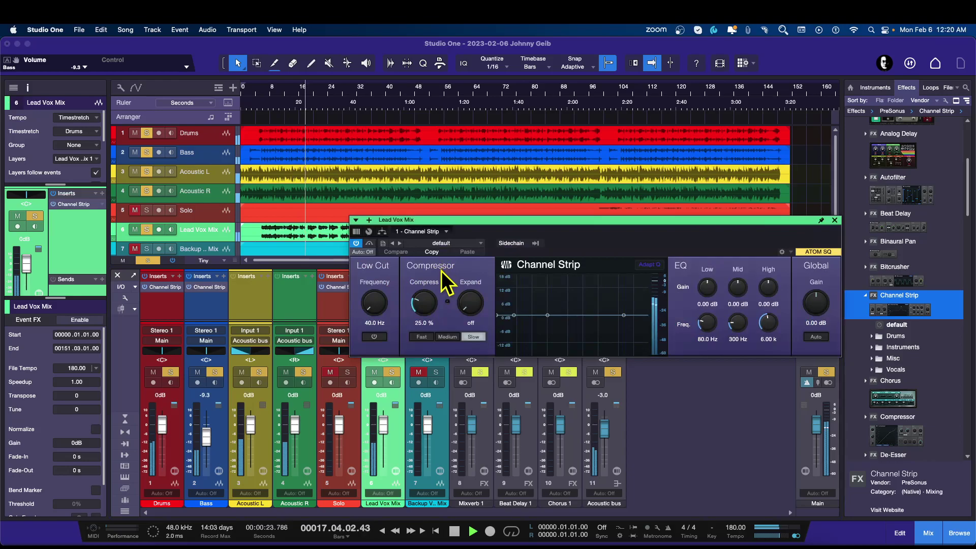
{"action": "key", "text": "space"}
{"action": "left_click", "coordinate": [379, 303]}
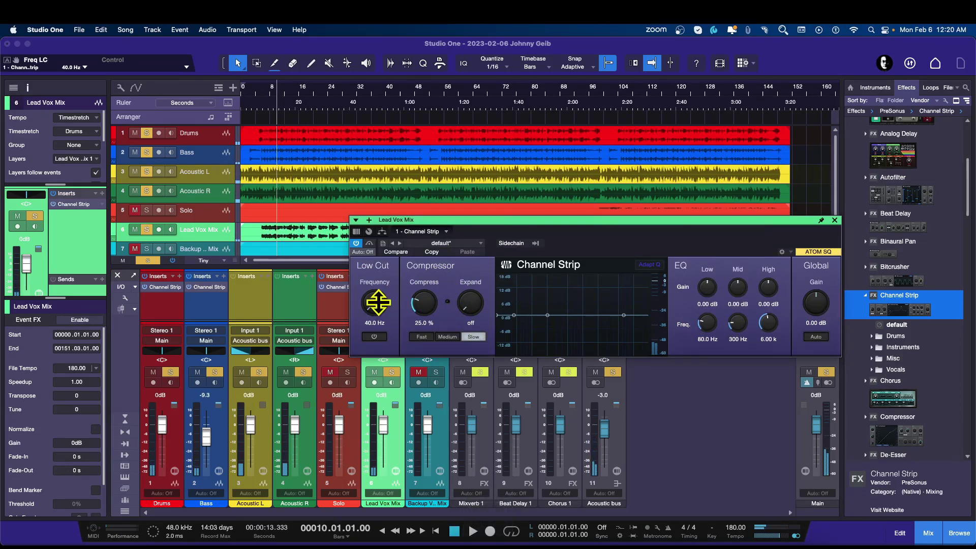
{"action": "left_click", "coordinate": [372, 337]}
{"action": "key", "text": "space"}
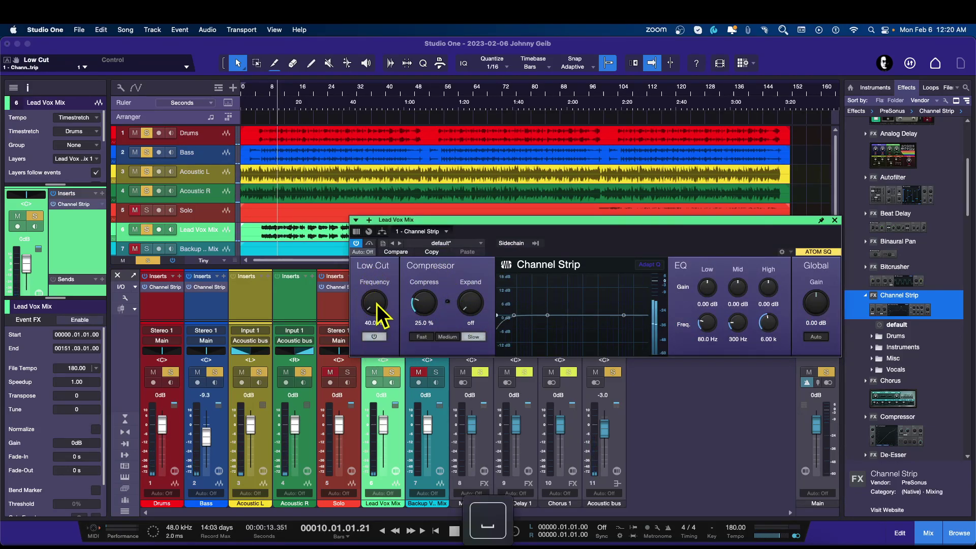
{"action": "left_click_drag", "start_coordinate": [377, 305], "coordinate": [367, 253]}
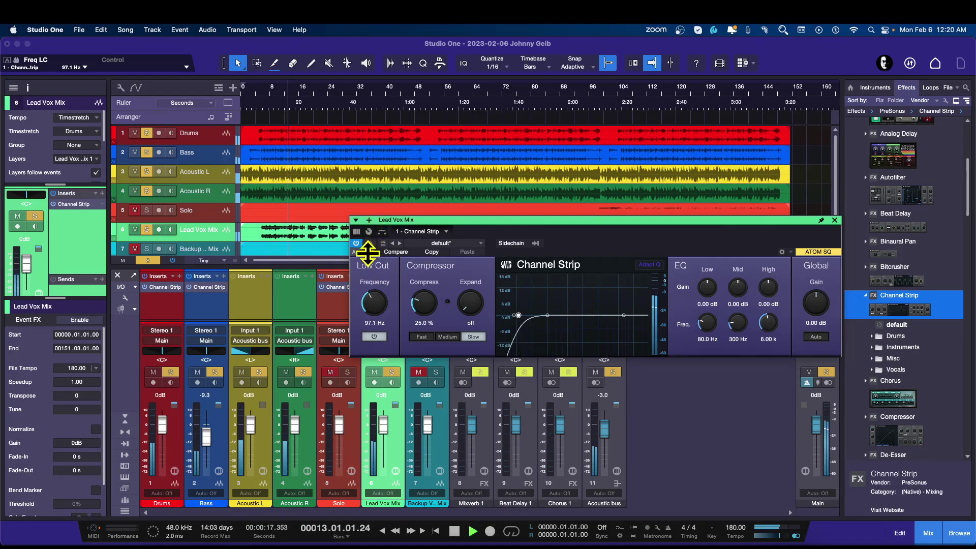
Boost the Lead Vox Mix high EQ by 5.28 dB at 5.89 kHz, replay the song and close the channel strip.
{"action": "left_click_drag", "start_coordinate": [625, 316], "coordinate": [626, 303]}
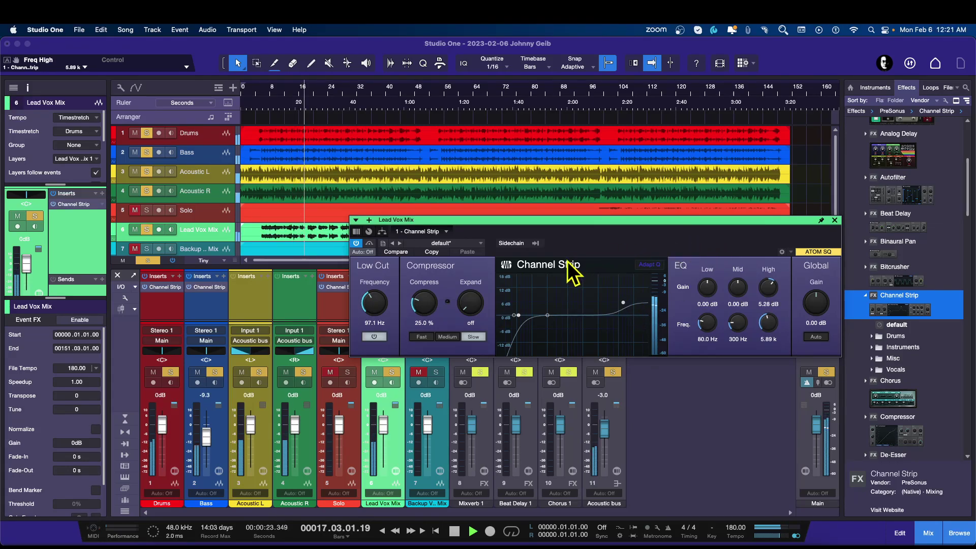
{"action": "key", "text": "space"}
{"action": "left_click_drag", "start_coordinate": [558, 223], "coordinate": [515, 282]}
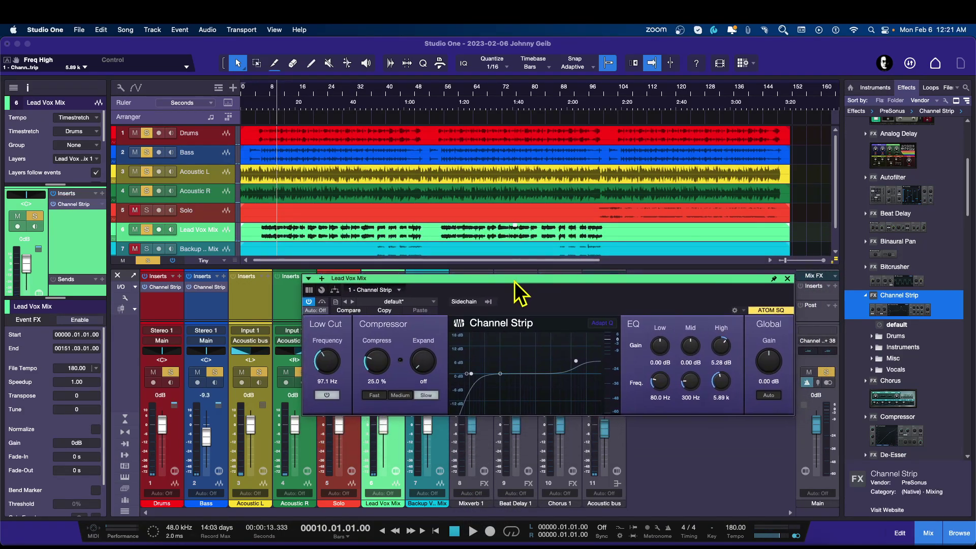
{"action": "key", "text": "space"}
{"action": "left_click", "coordinate": [787, 279]}
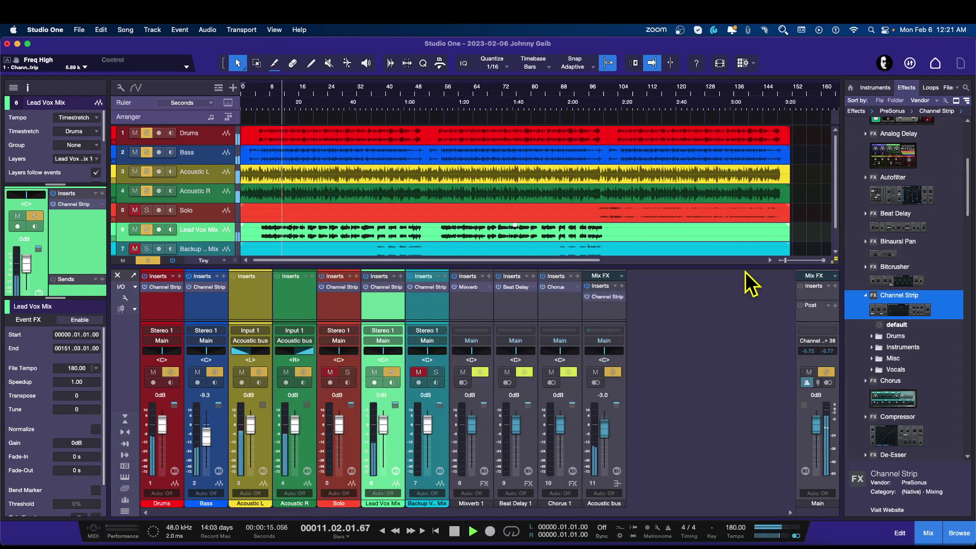
Stop playback and solo only the Backup Vox Mix track.
{"action": "scroll", "coordinate": [503, 212], "scroll_direction": "down", "scroll_amount": 2}
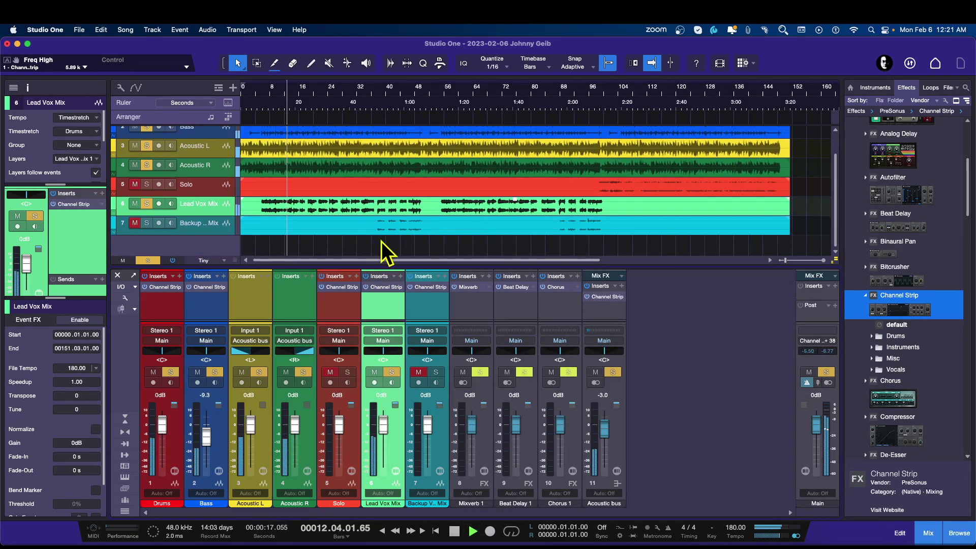
{"action": "left_click", "coordinate": [410, 276]}
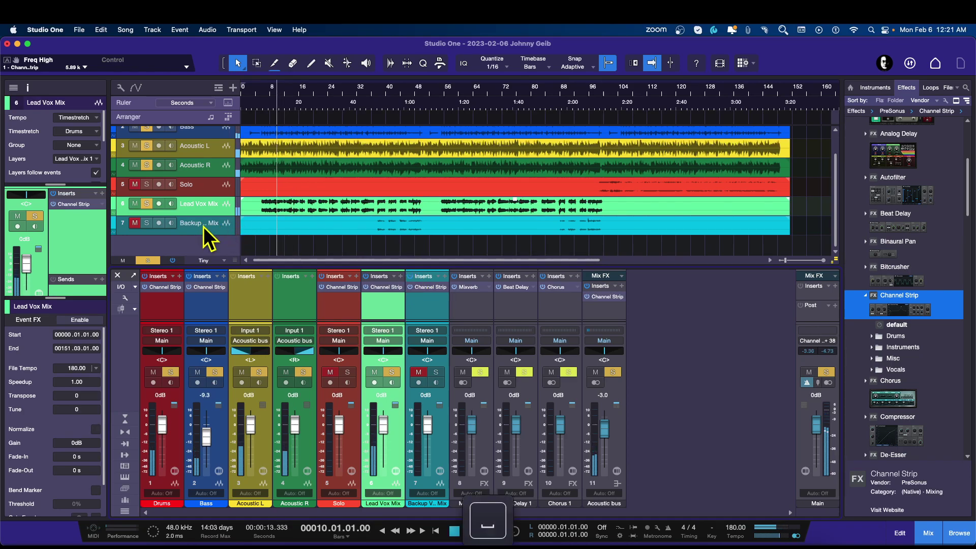
{"action": "key", "text": "space"}
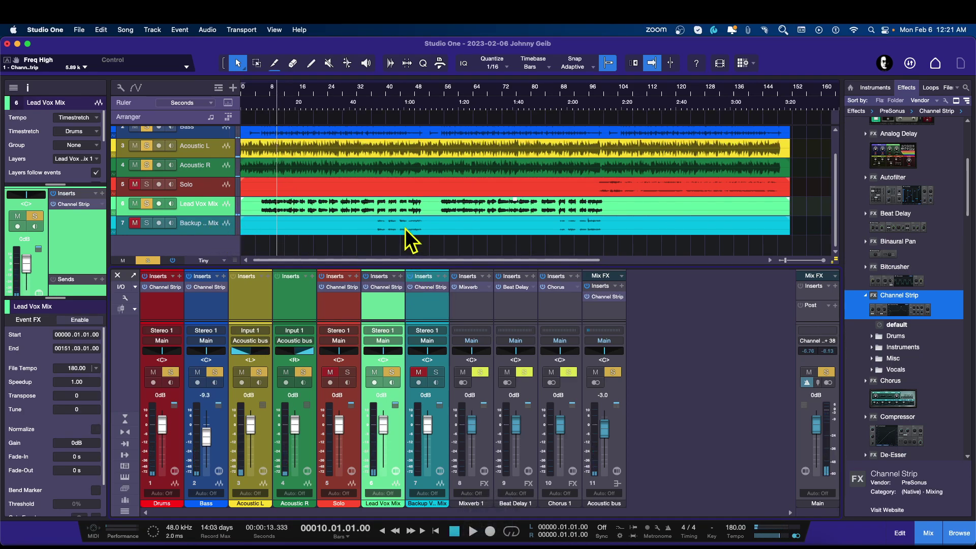
{"action": "left_click", "coordinate": [421, 304]}
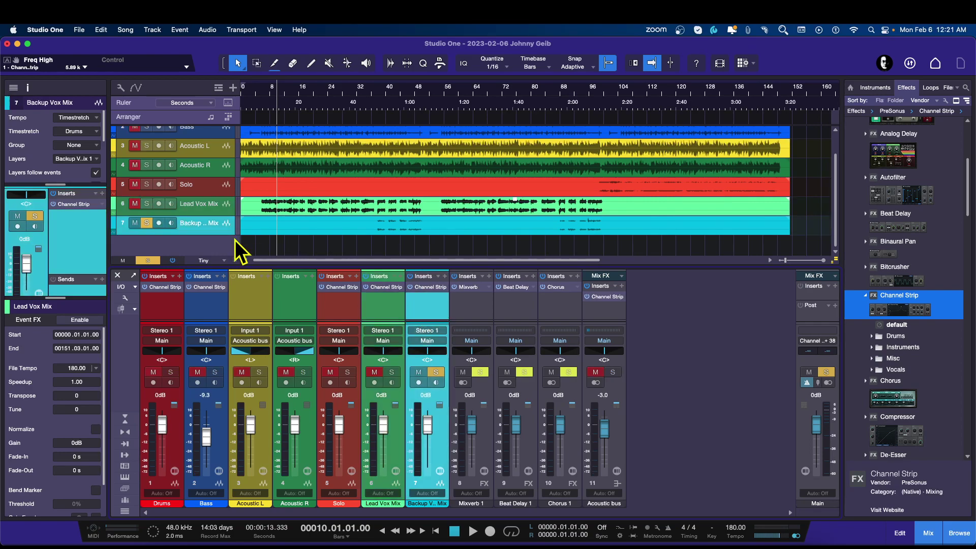
Replace the Channel Strip on Backup Vox Mix with a copy of the one from Lead Vox Mix.
{"action": "right_click", "coordinate": [428, 288]}
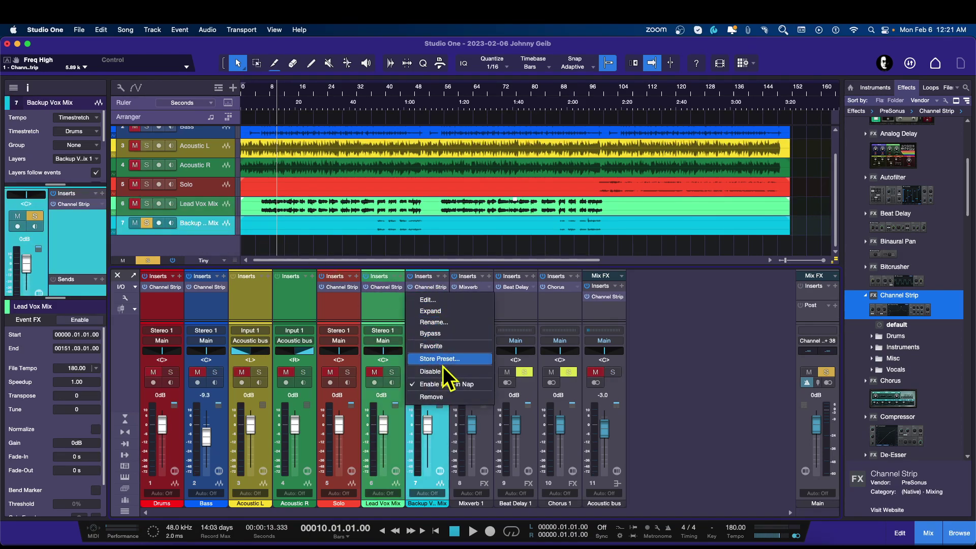
{"action": "left_click", "coordinate": [431, 397]}
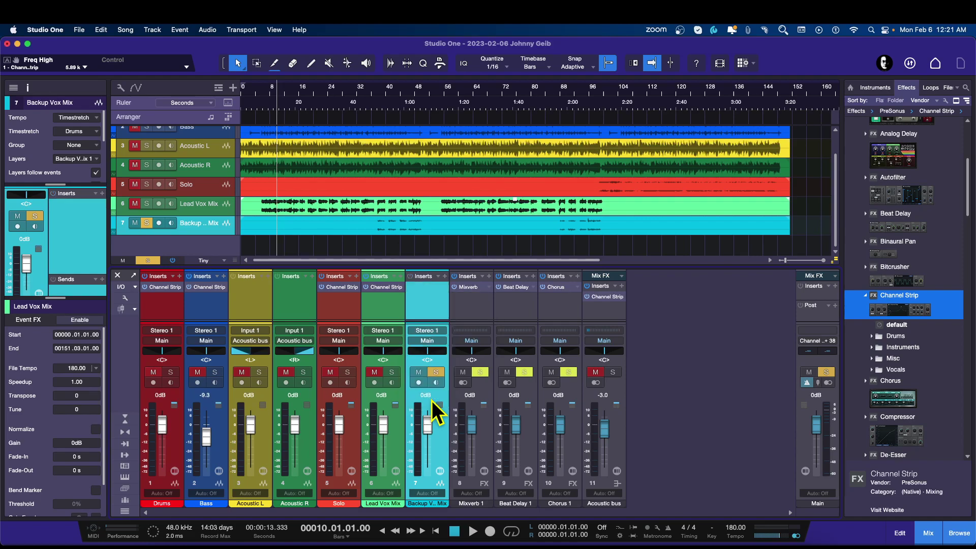
{"action": "left_click_drag", "start_coordinate": [379, 289], "coordinate": [431, 293]}
{"action": "left_click_drag", "start_coordinate": [536, 280], "coordinate": [491, 307]}
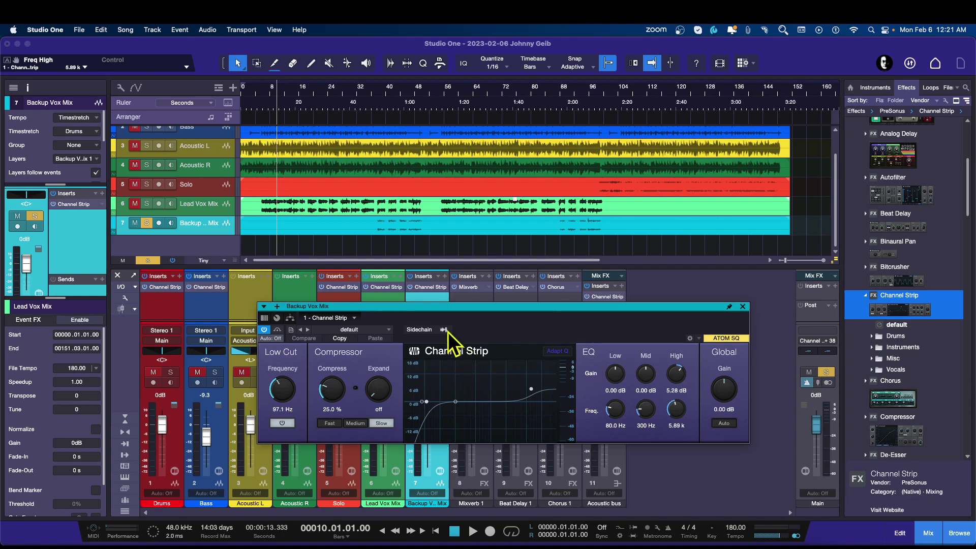
Play the soloed backup vocals from bar 37, add Lead Vox Mix to the solo and stop playback.
{"action": "left_click", "coordinate": [379, 105]}
{"action": "left_click", "coordinate": [374, 105]}
{"action": "key", "text": "space"}
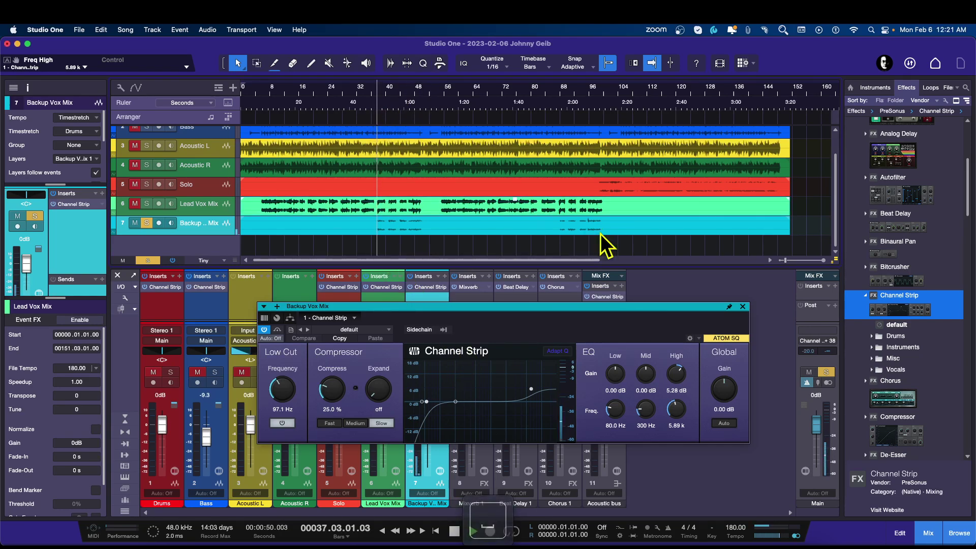
{"action": "left_click", "coordinate": [147, 203]}
{"action": "key", "text": "space"}
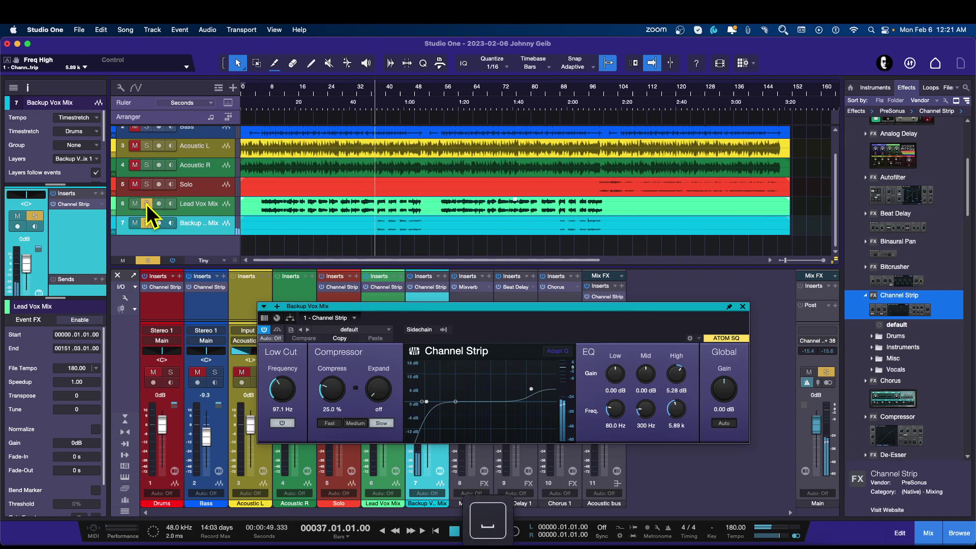
Clear all track solos and play the full mix from bar 37.
{"action": "left_click", "coordinate": [148, 259]}
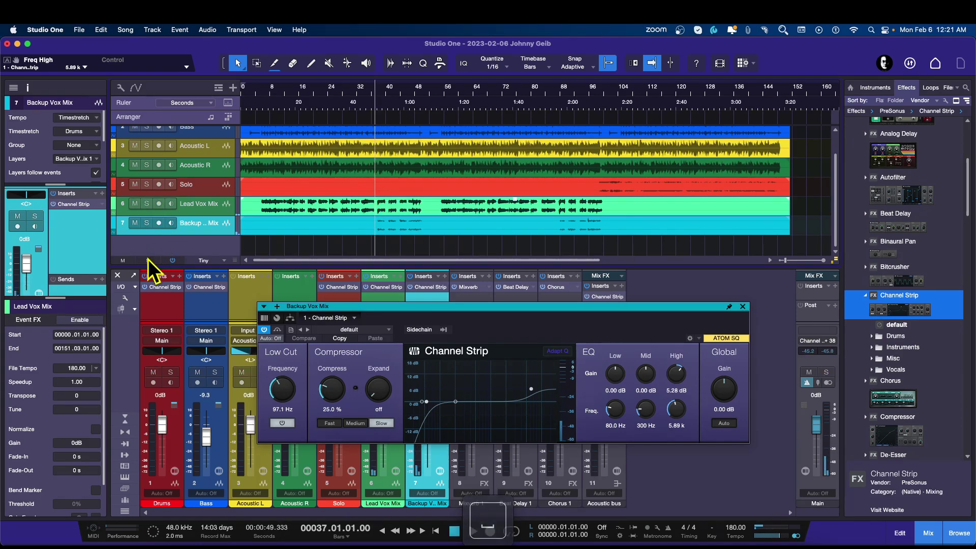
{"action": "left_click", "coordinate": [148, 259]}
{"action": "left_click", "coordinate": [148, 260]}
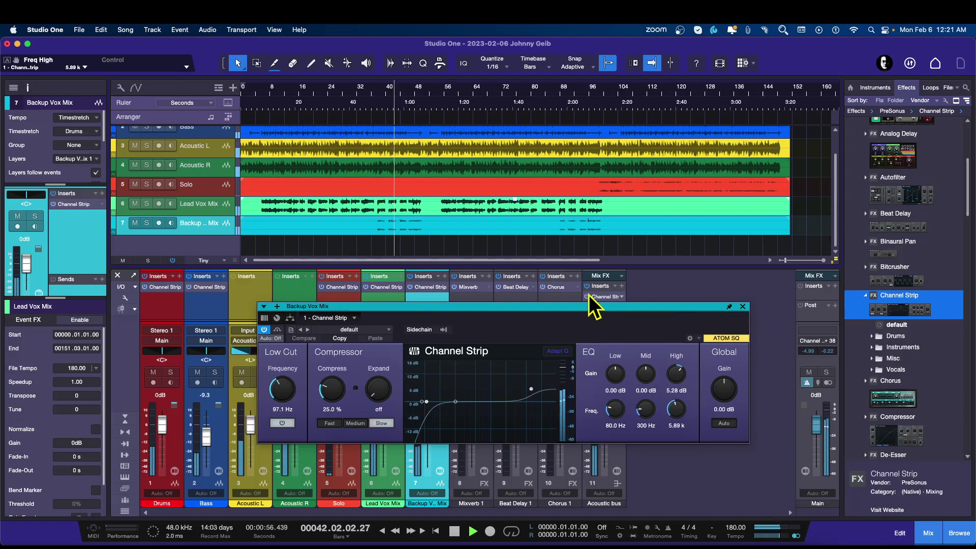
Close the Backup Vox Mix channel strip, lower that track's fader to -1.4 dB and stop playback.
{"action": "left_click", "coordinate": [205, 227]}
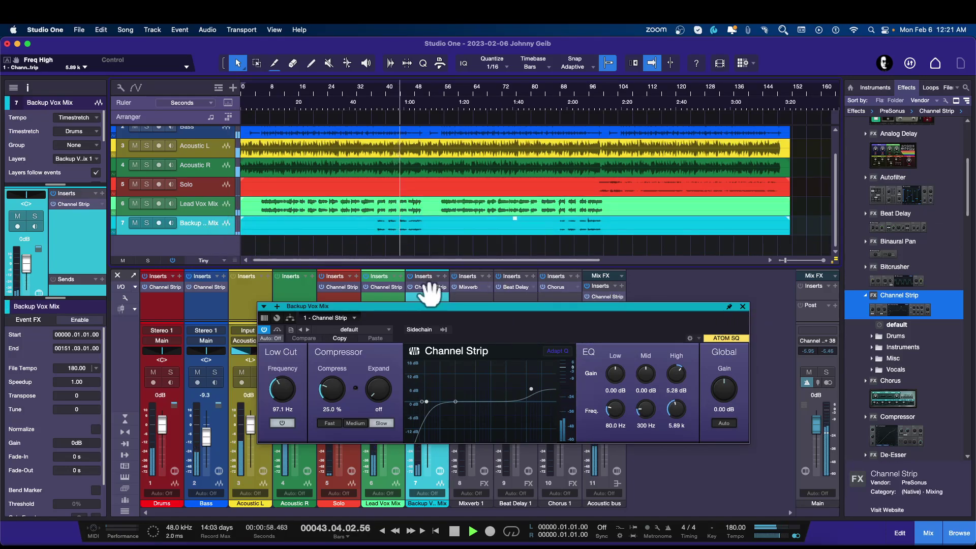
{"action": "left_click", "coordinate": [743, 307]}
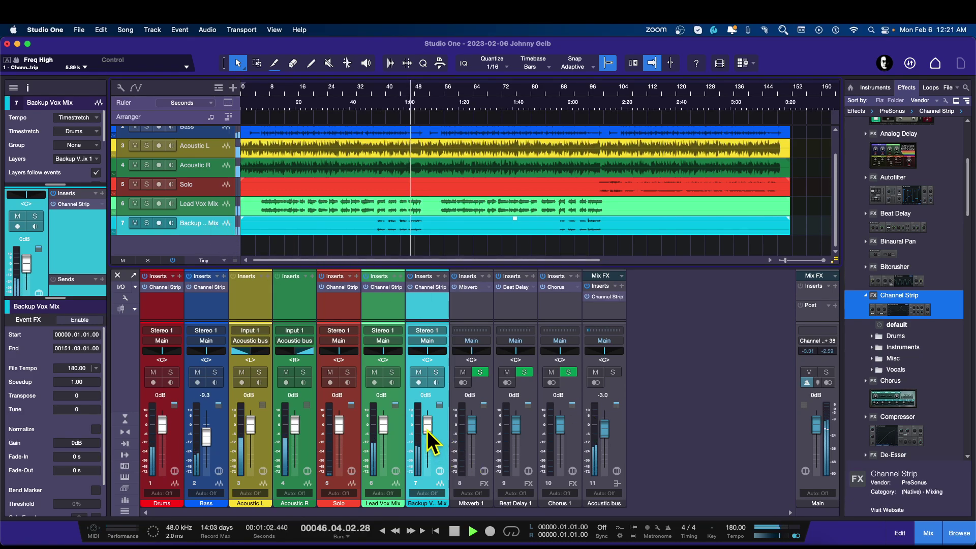
{"action": "left_click_drag", "start_coordinate": [427, 426], "coordinate": [431, 429]}
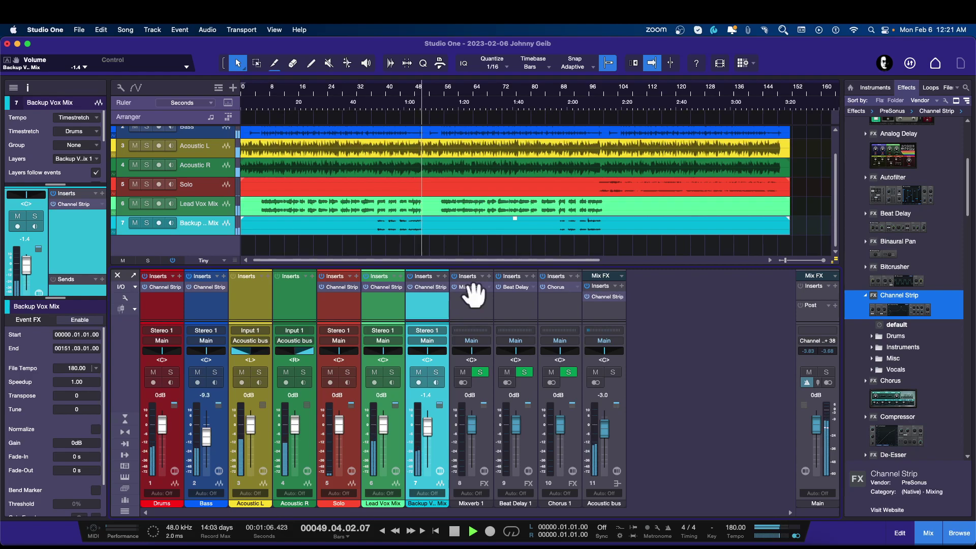
{"action": "key", "text": "space"}
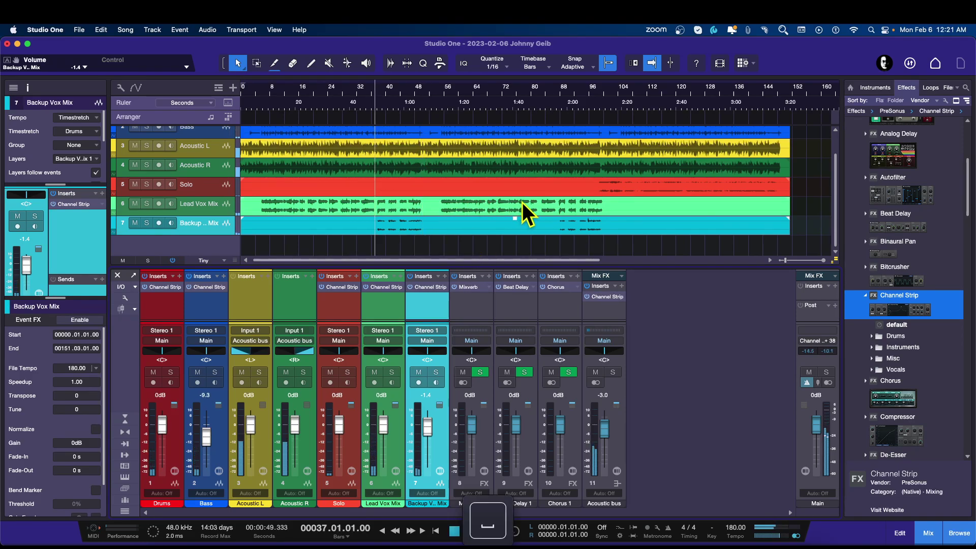
Switch the browser to the files on the desktop, collapsing the console's inserts area and expanding it again.
{"action": "scroll", "coordinate": [522, 202], "scroll_direction": "up", "scroll_amount": 2}
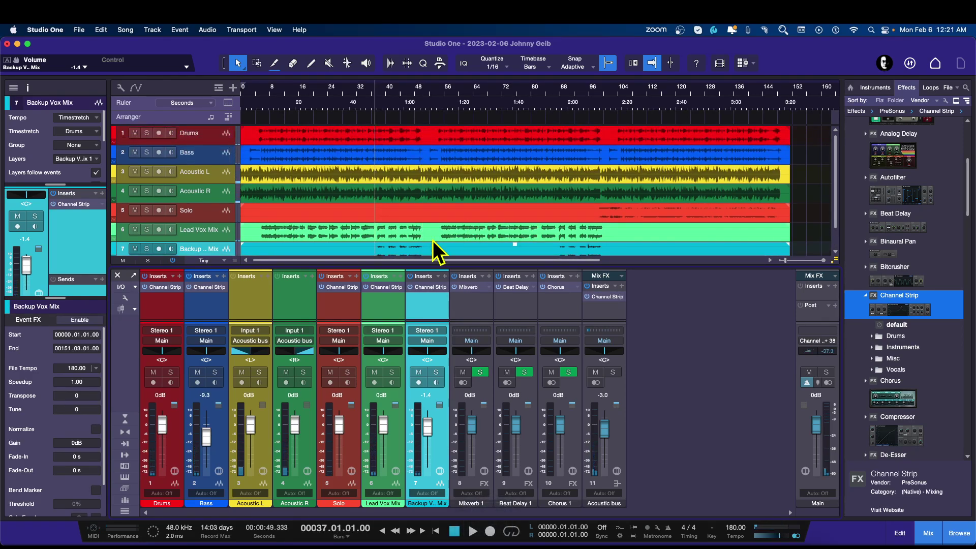
{"action": "left_click", "coordinate": [125, 419]}
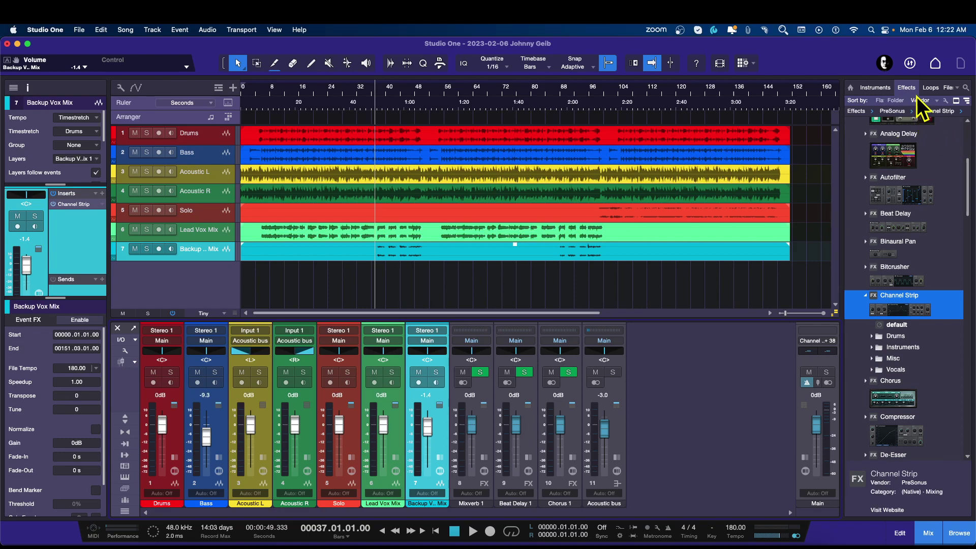
{"action": "left_click", "coordinate": [949, 88]}
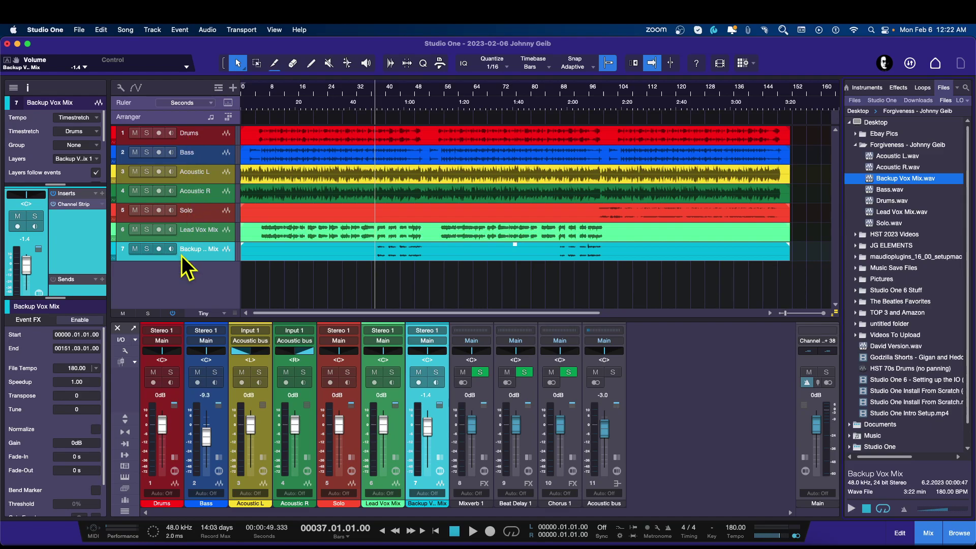
{"action": "left_click", "coordinate": [126, 420]}
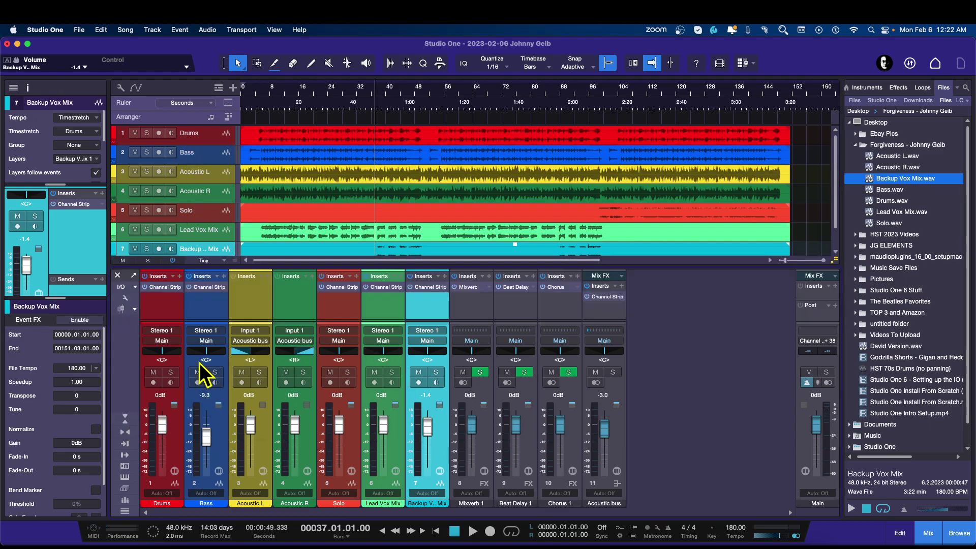